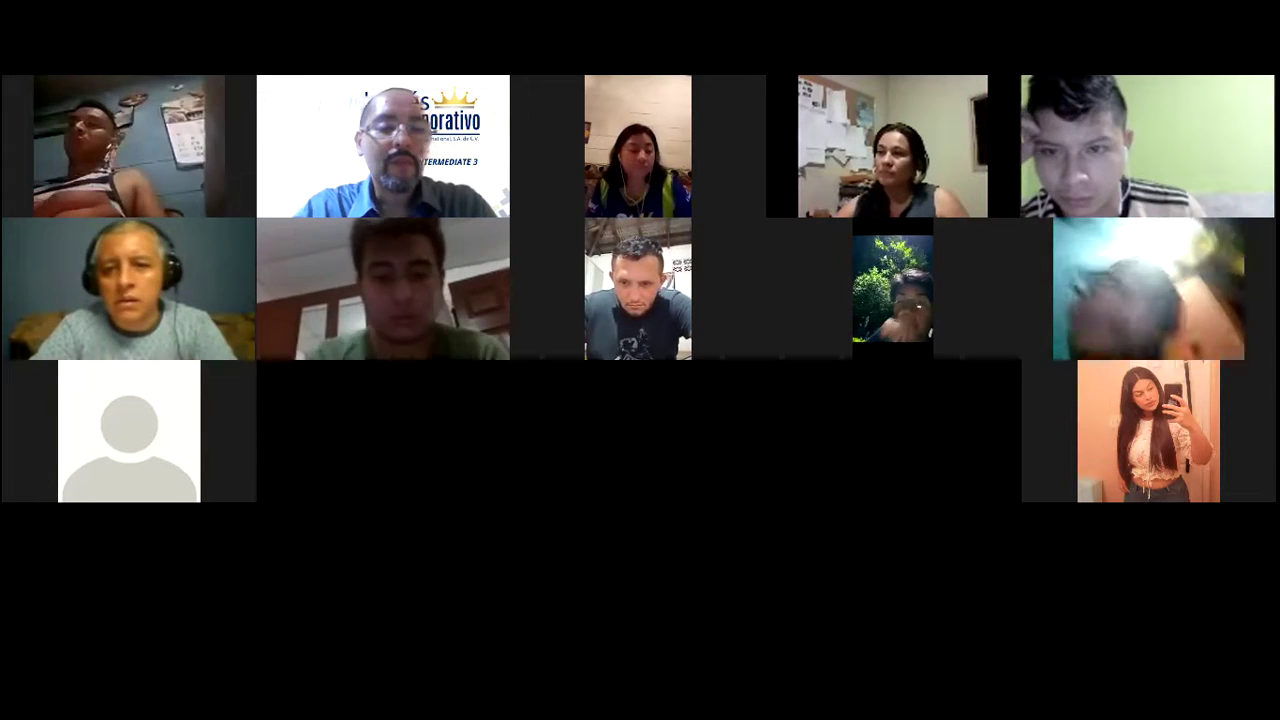
Switch to the 3.11 Knowledge Check in Chrome and answer question 1 with "would" and question 2 with "I'll"
key("alt+Tab")
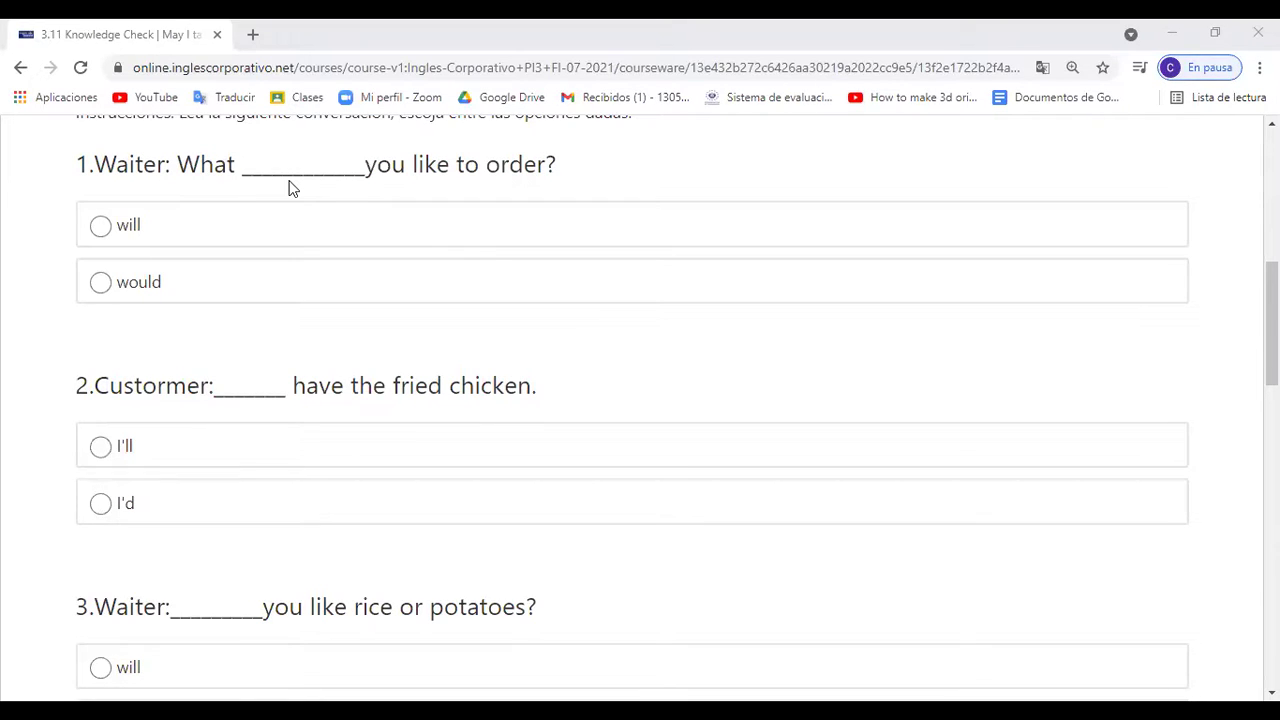
left_click(168, 283)
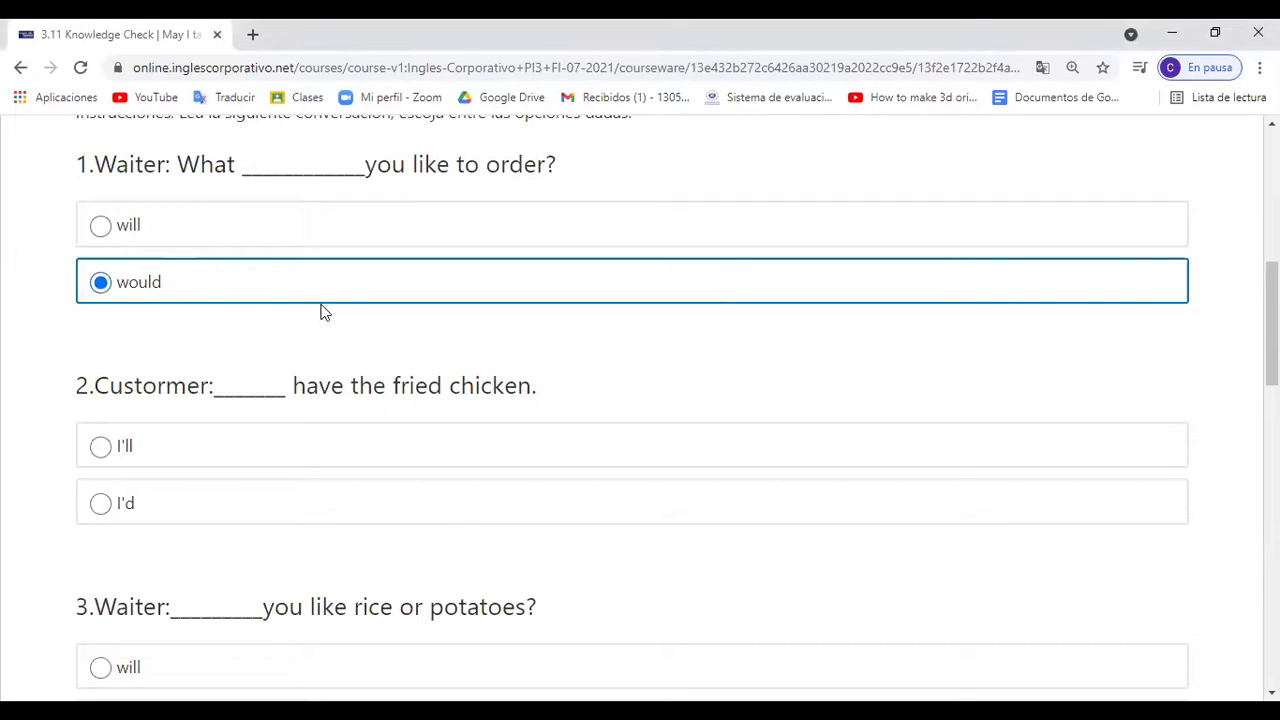
scroll(322, 312, "up", 1)
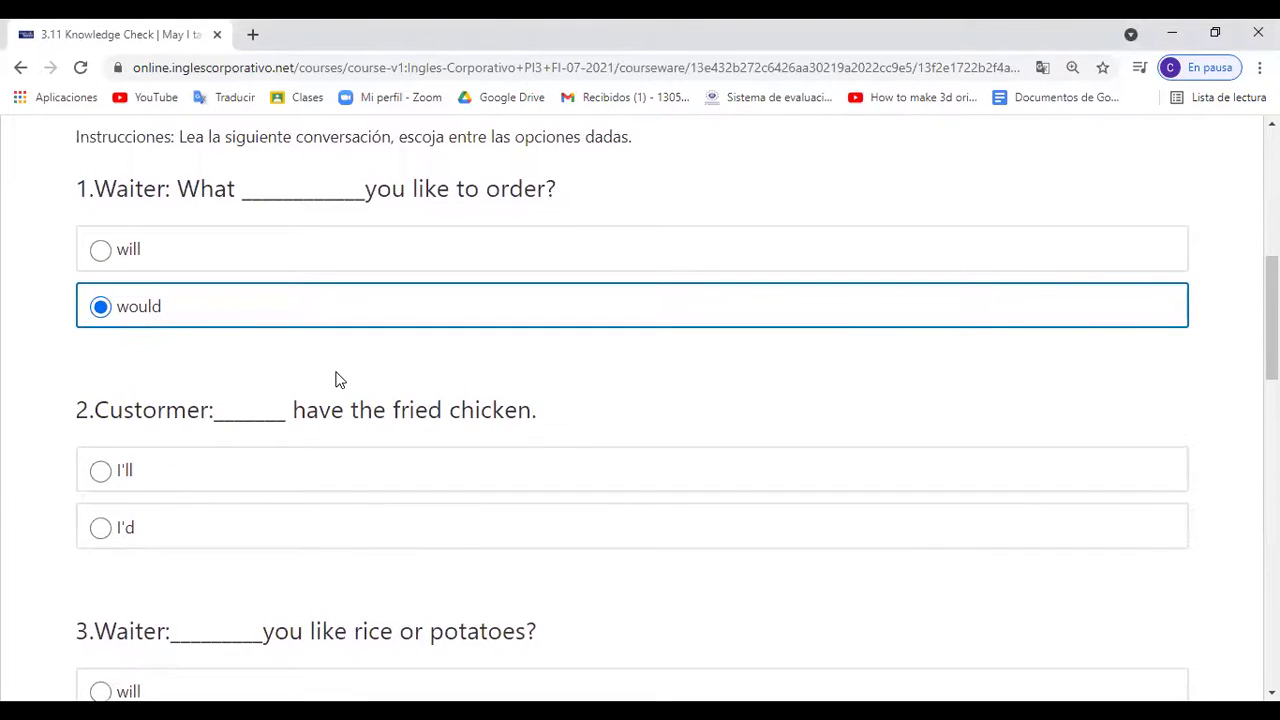
scroll(336, 380, "down", 1)
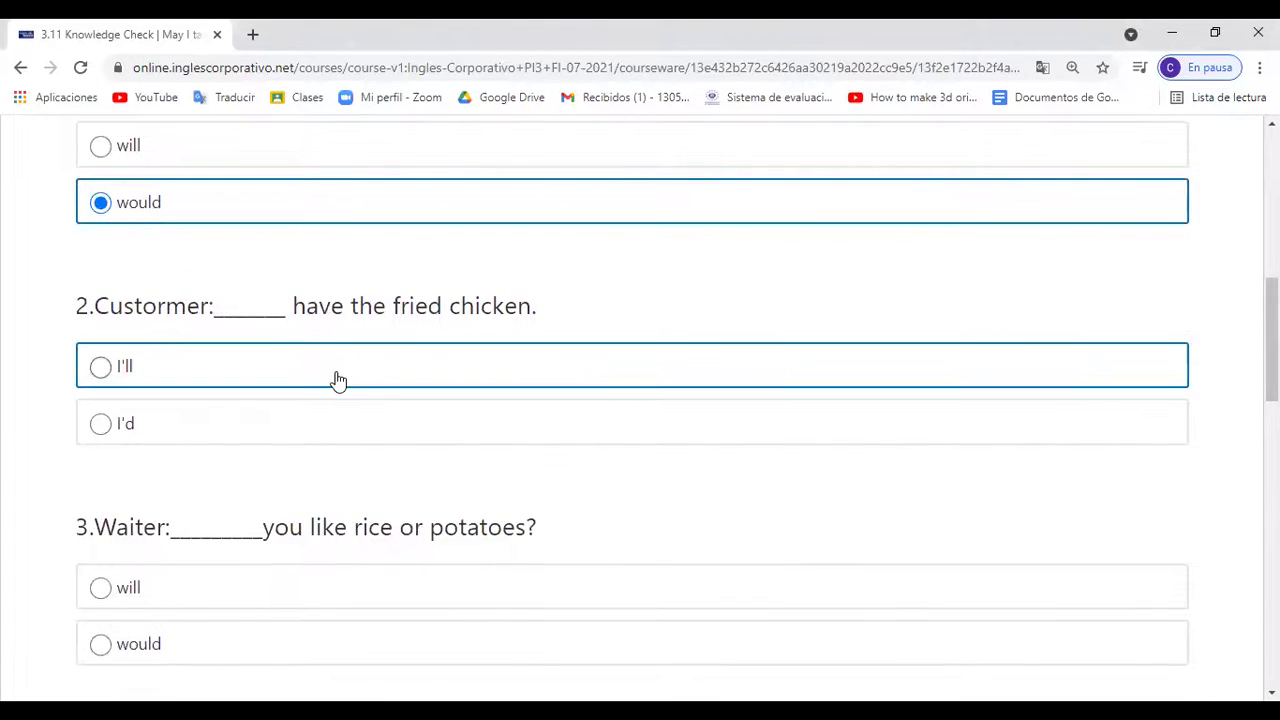
left_click(226, 370)
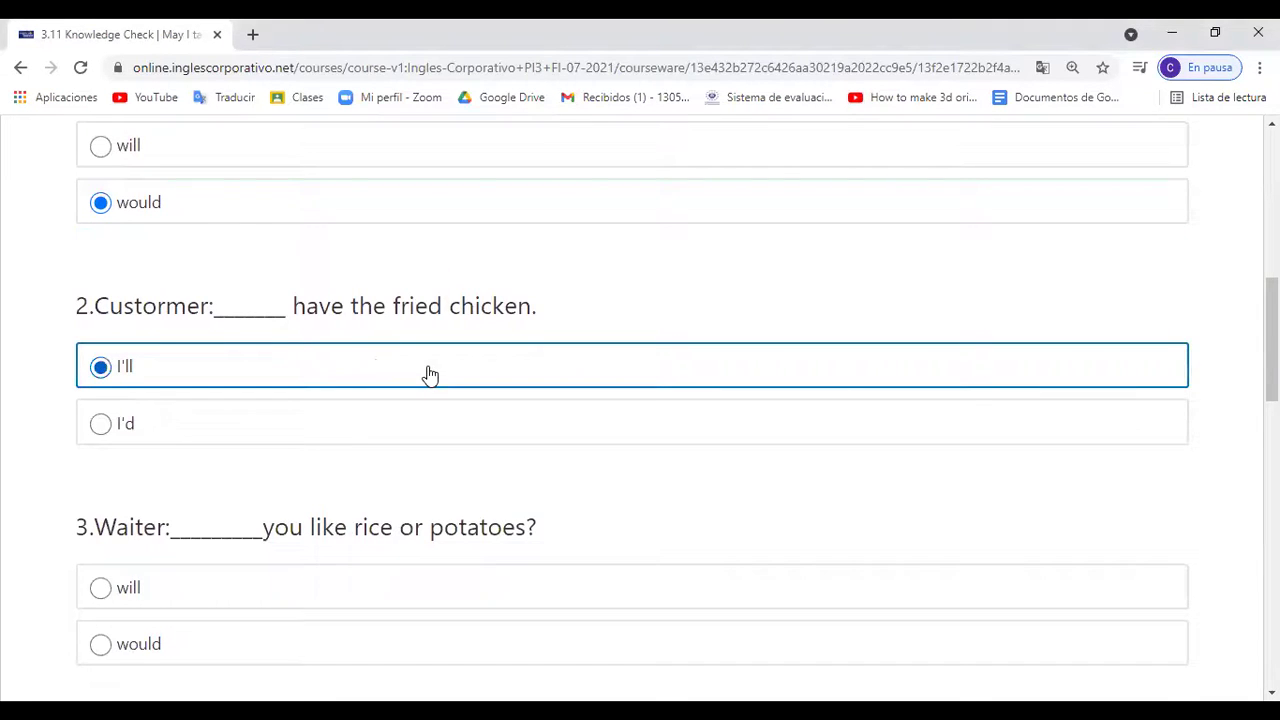
Answer "would" for both question 3 about rice or potatoes and question 4 about liking potatoes
scroll(430, 375, "down", 4)
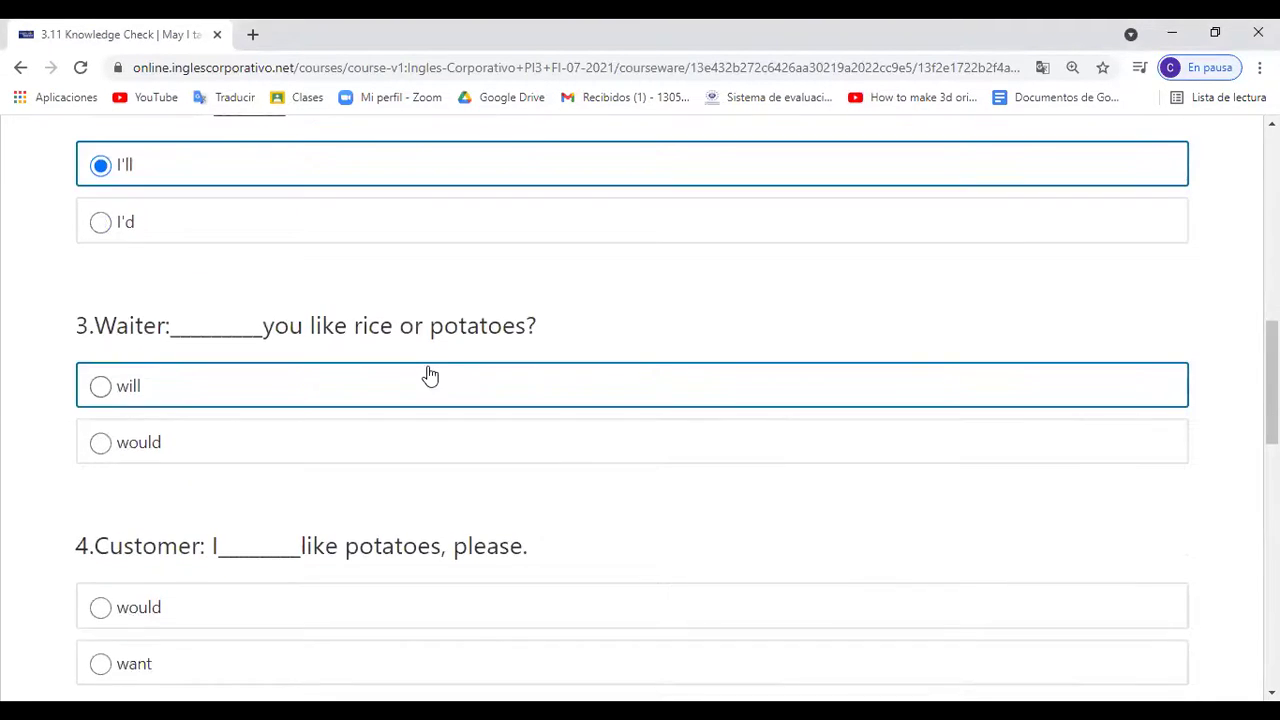
scroll(430, 375, "down", 2)
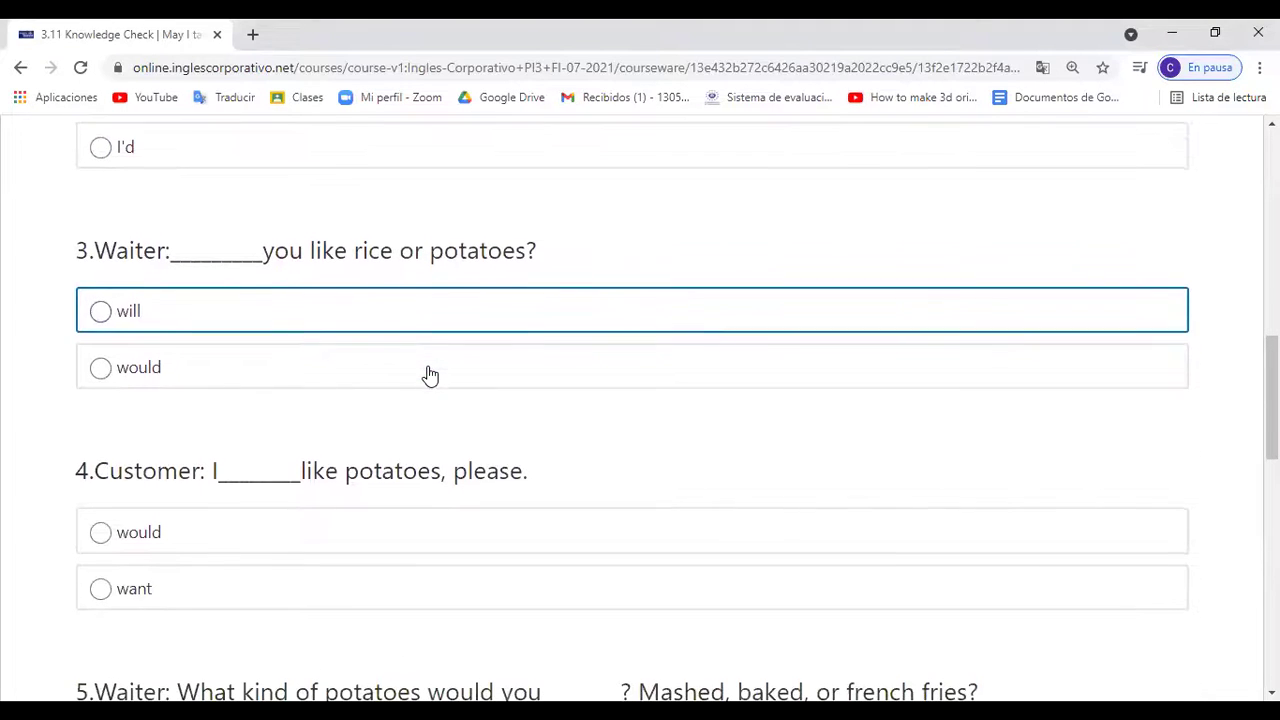
left_click(372, 381)
scroll(480, 461, "down", 1)
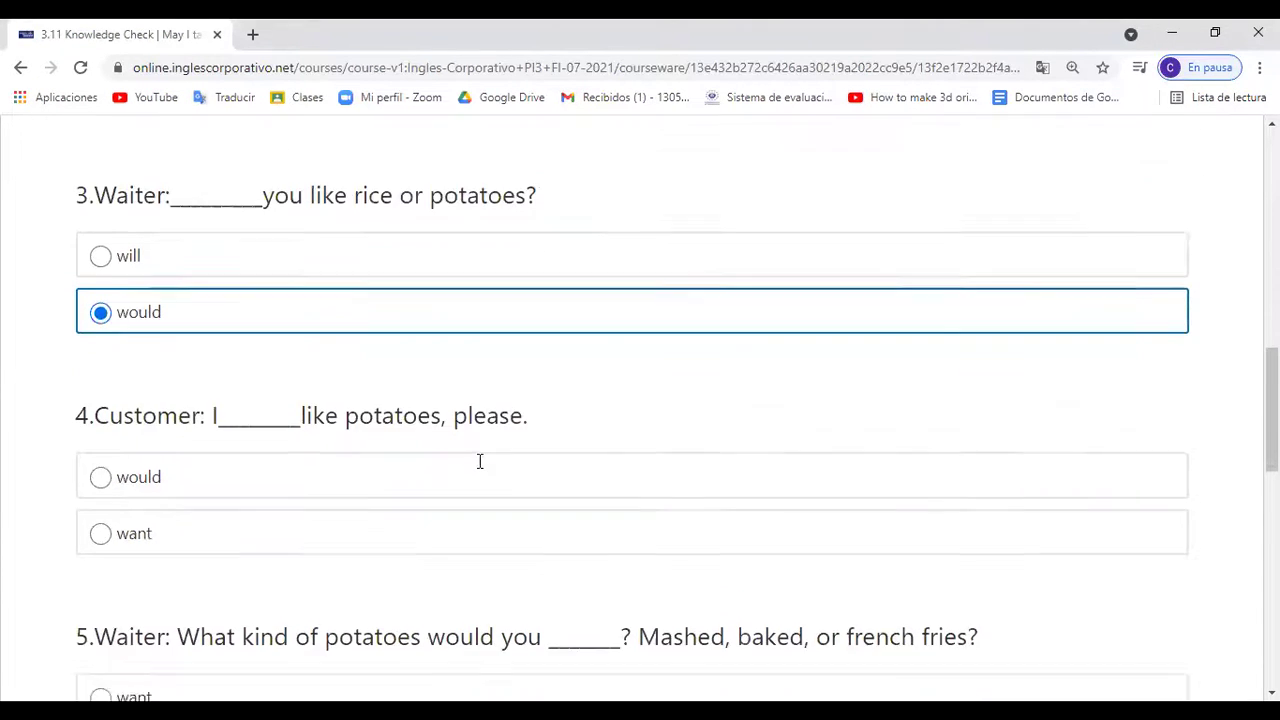
scroll(480, 461, "down", 2)
scroll(478, 464, "down", 1)
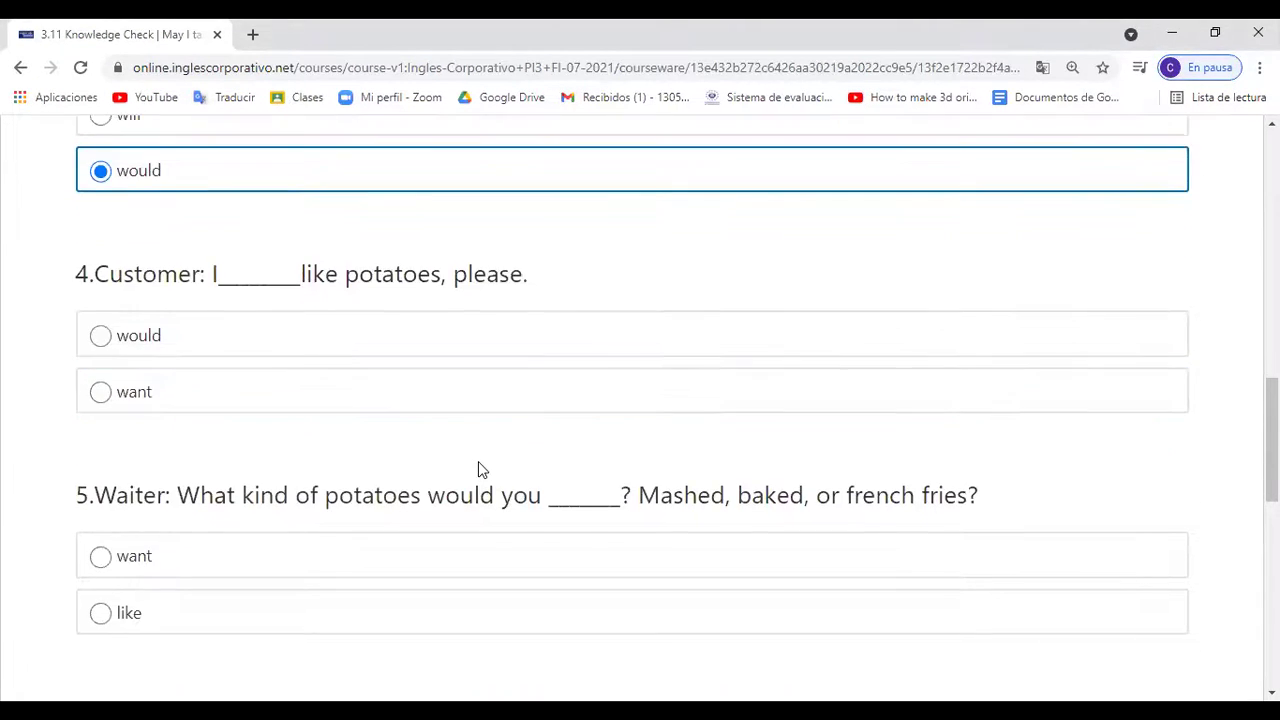
left_click(430, 337)
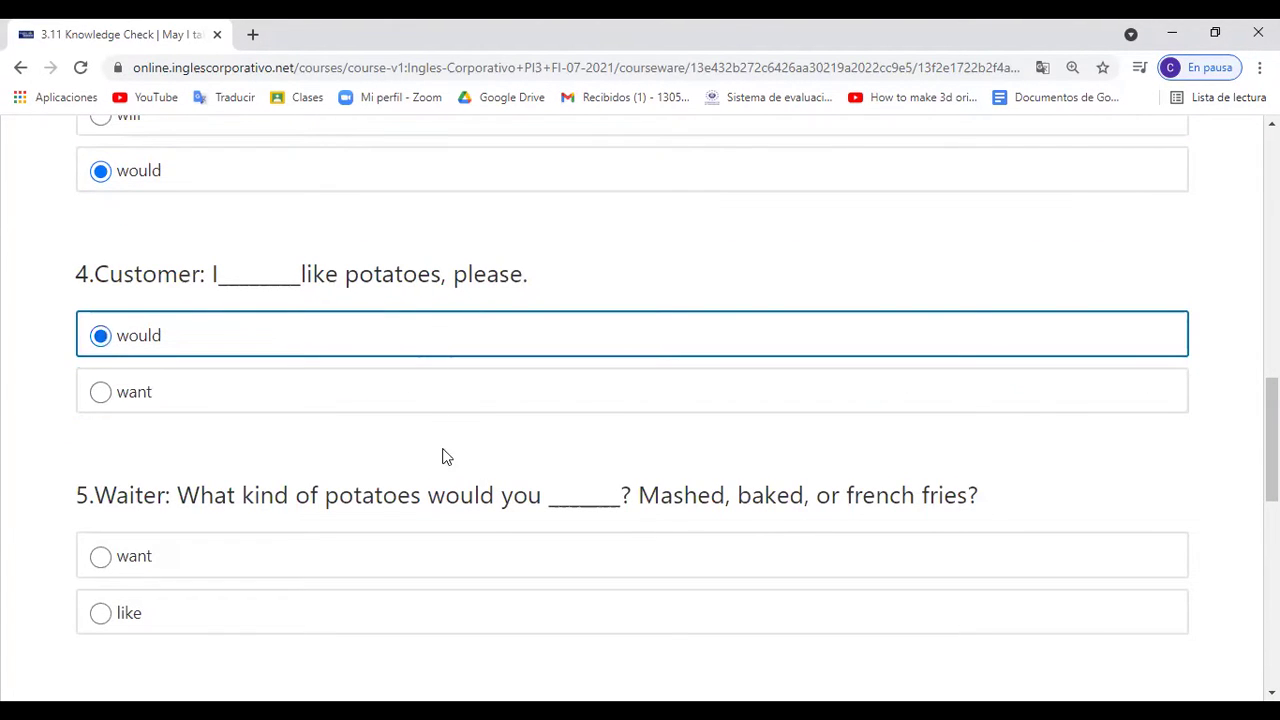
Answer question 5 about the kind of potatoes with "like" and question 6 about mashed potatoes with "I'd"
scroll(444, 460, "down", 2)
scroll(444, 466, "down", 3)
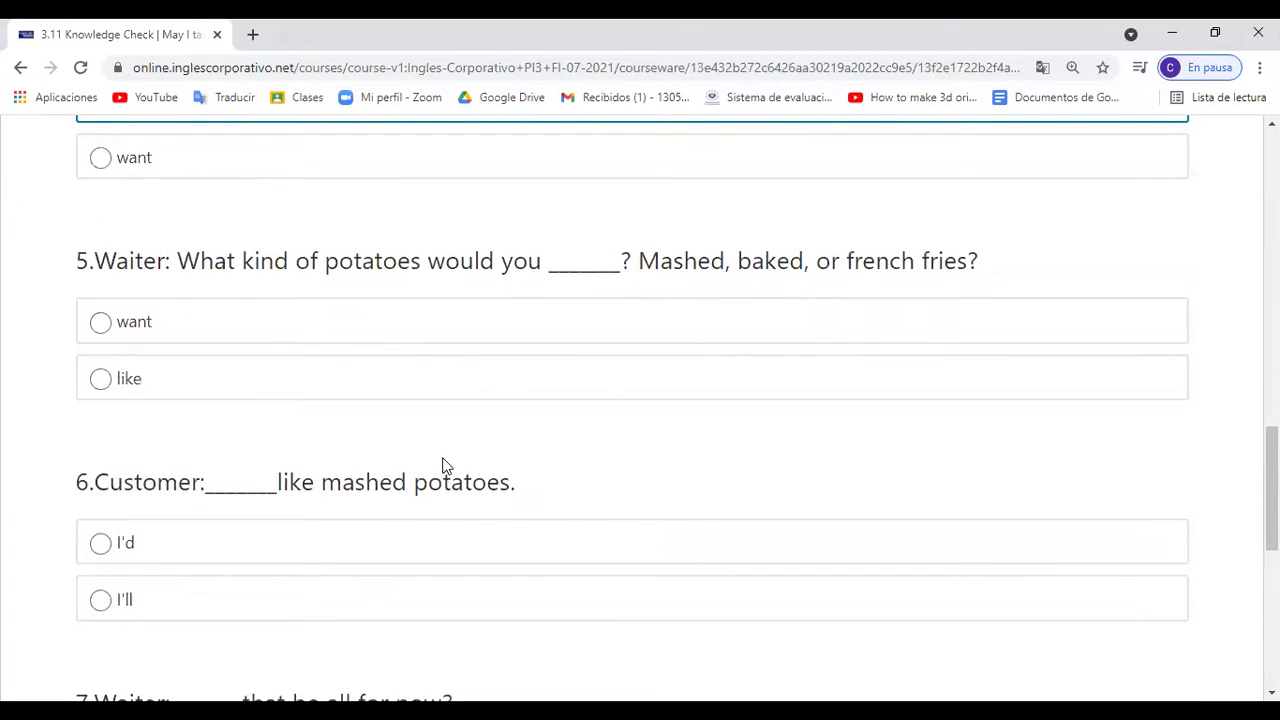
left_click(309, 374)
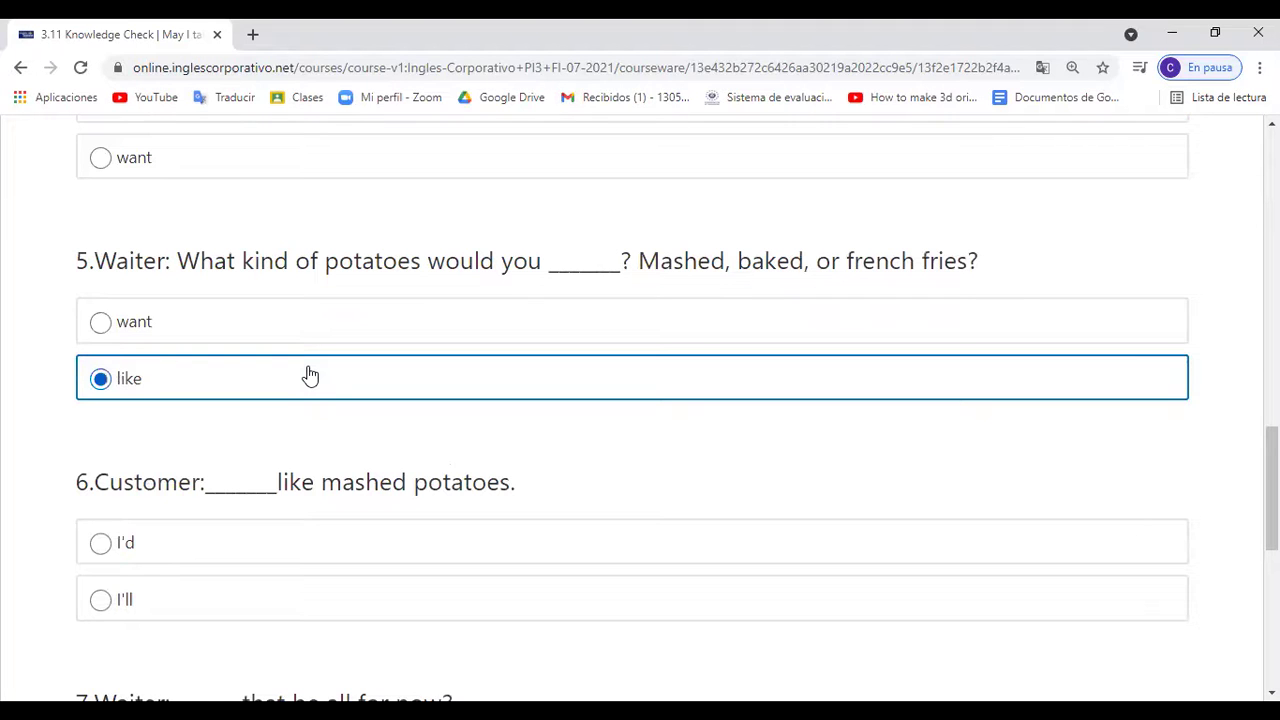
scroll(352, 511, "down", 5)
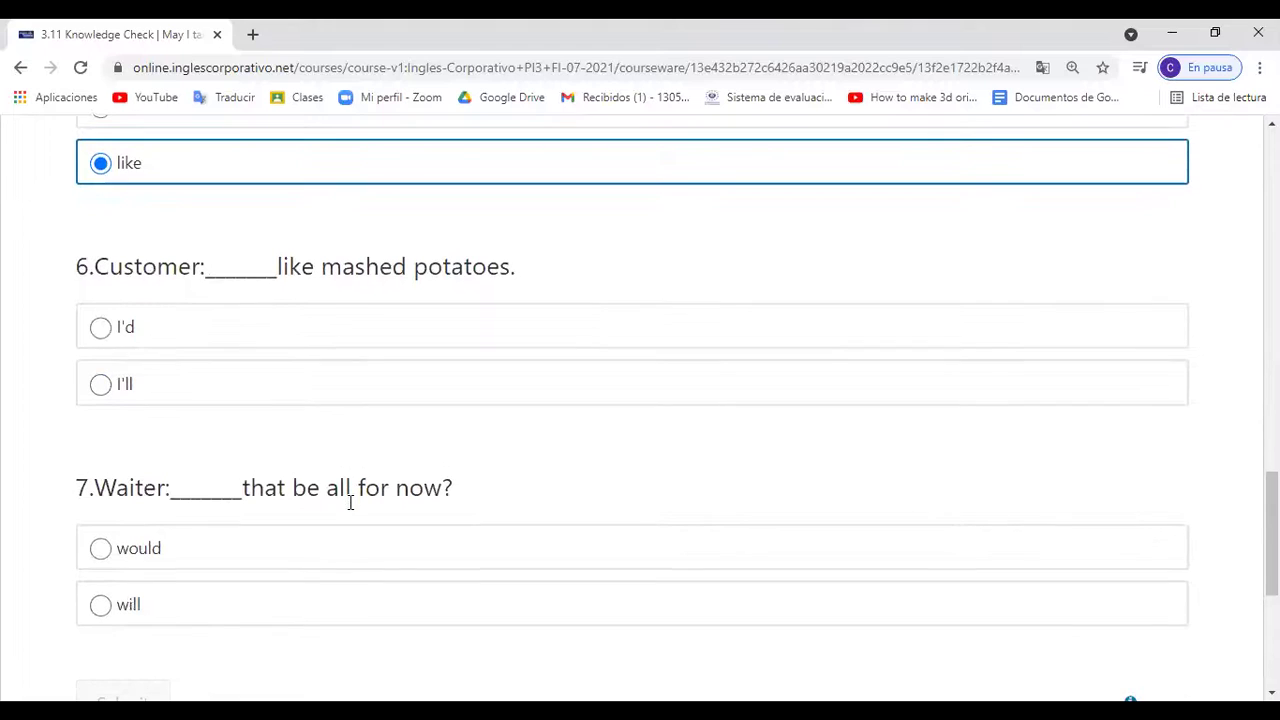
left_click(227, 332)
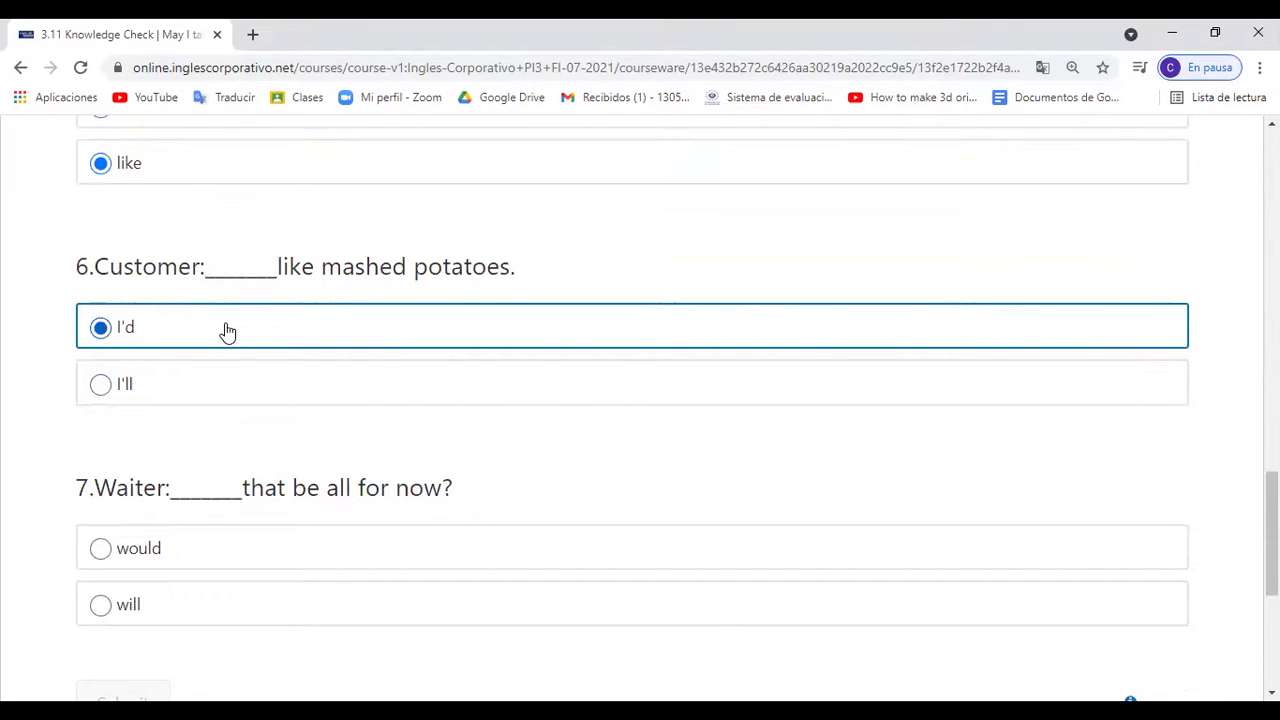
Answer question 7 with "would" and submit the Knowledge Check
scroll(343, 393, "down", 2)
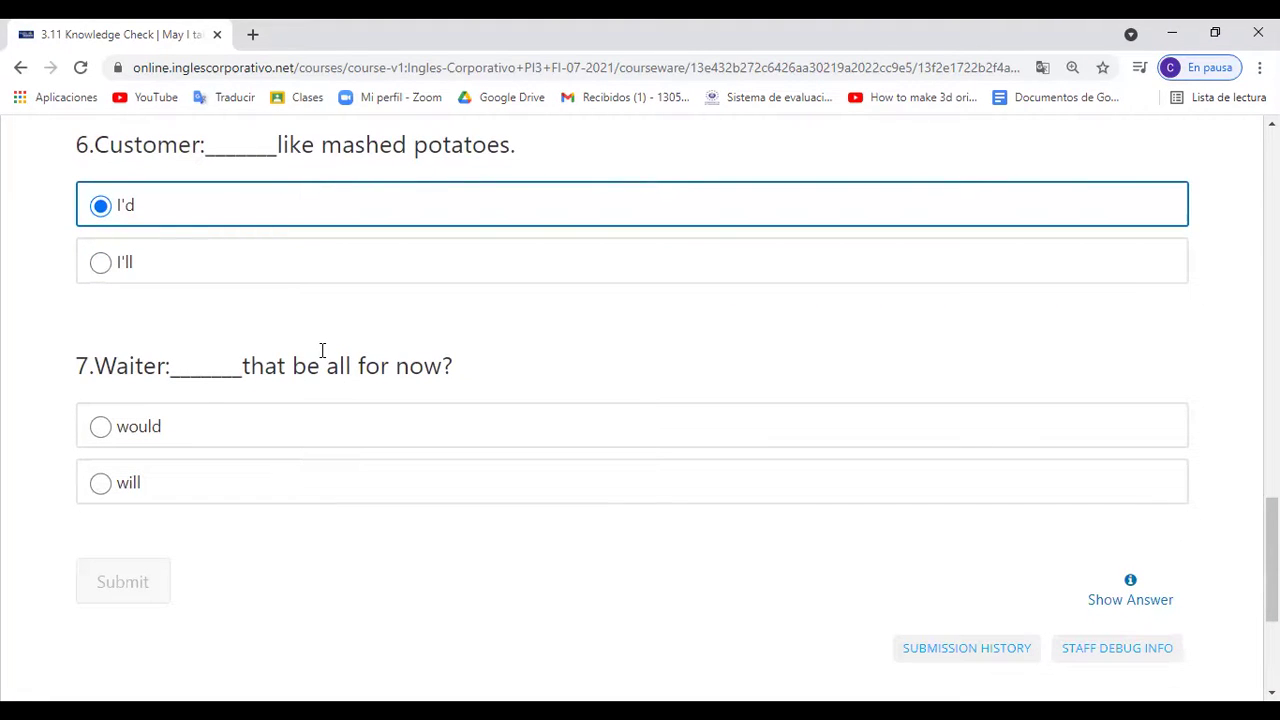
left_click(168, 436)
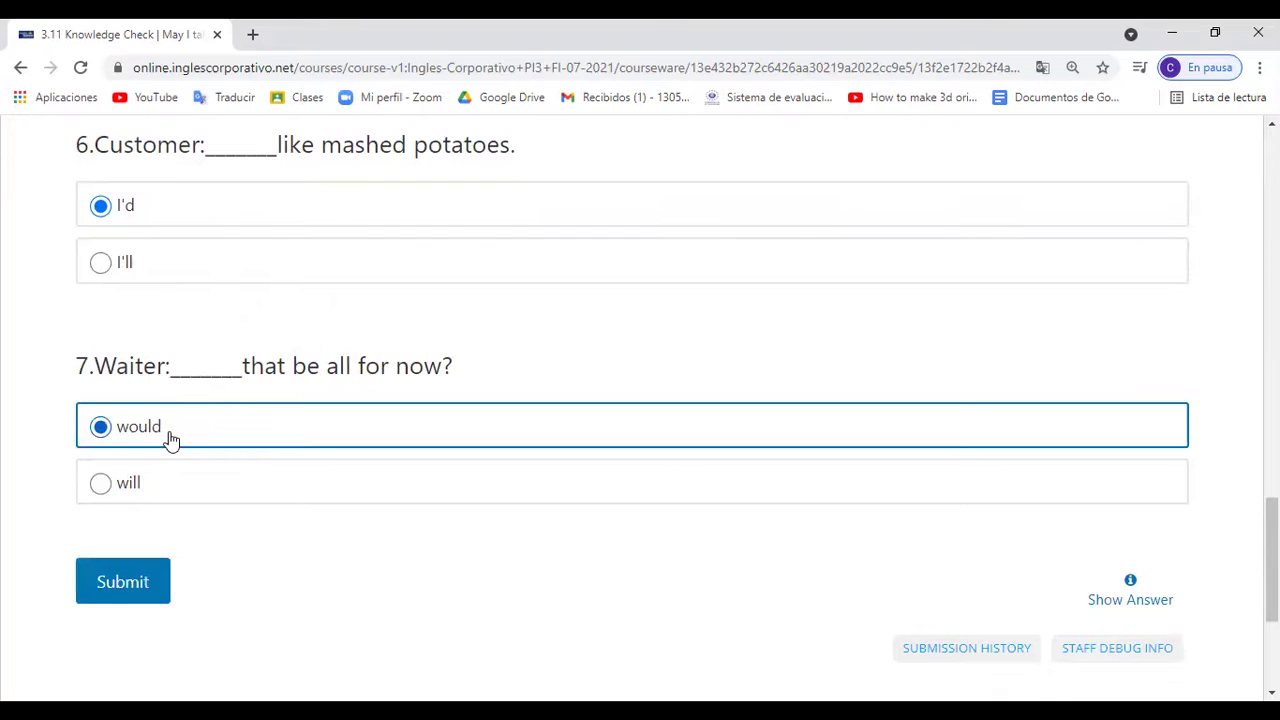
left_click(131, 585)
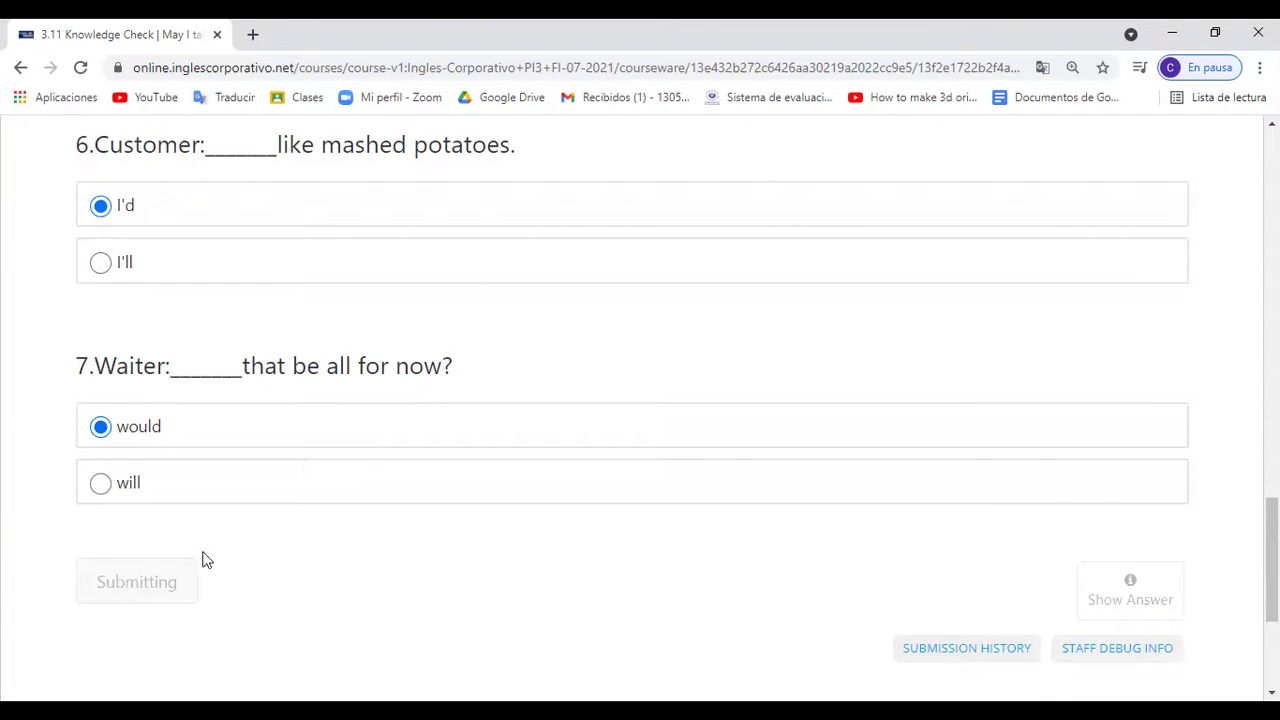
Review the graded answers of the Knowledge Check from question 7 back up to the score heading
scroll(338, 508, "down", 1)
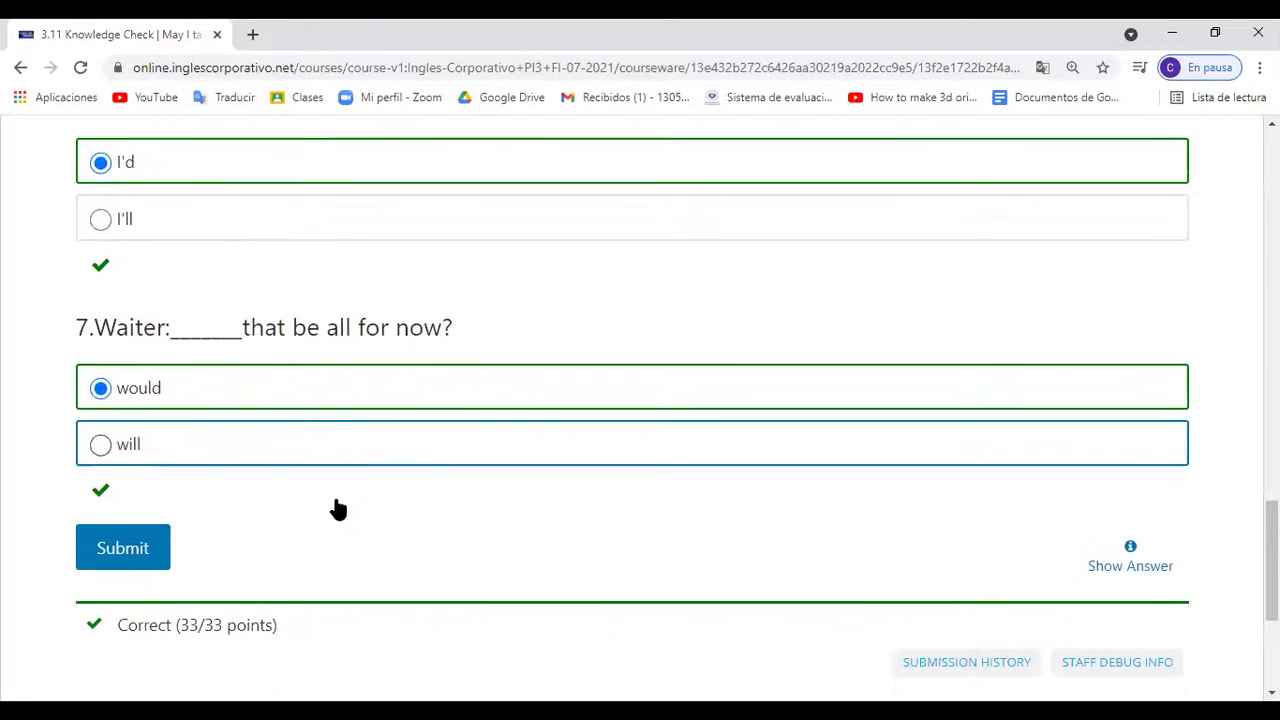
scroll(338, 508, "up", 1)
scroll(338, 508, "up", 2)
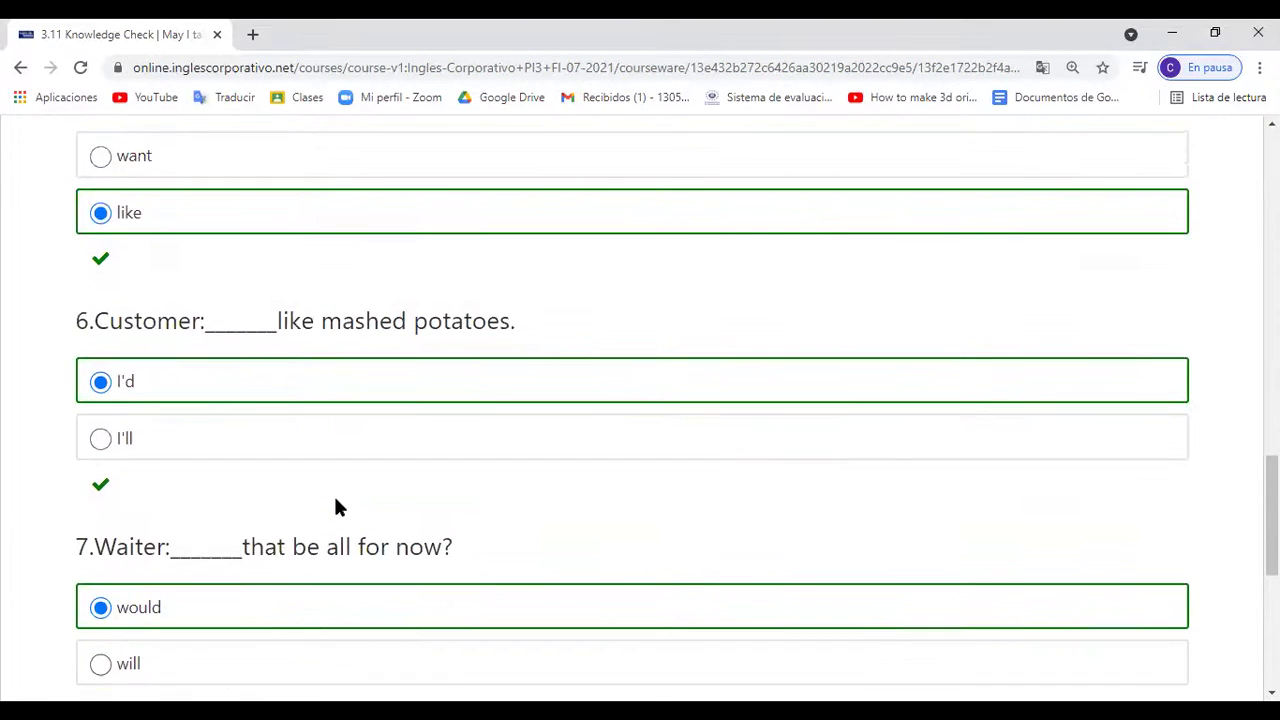
scroll(336, 507, "up", 1)
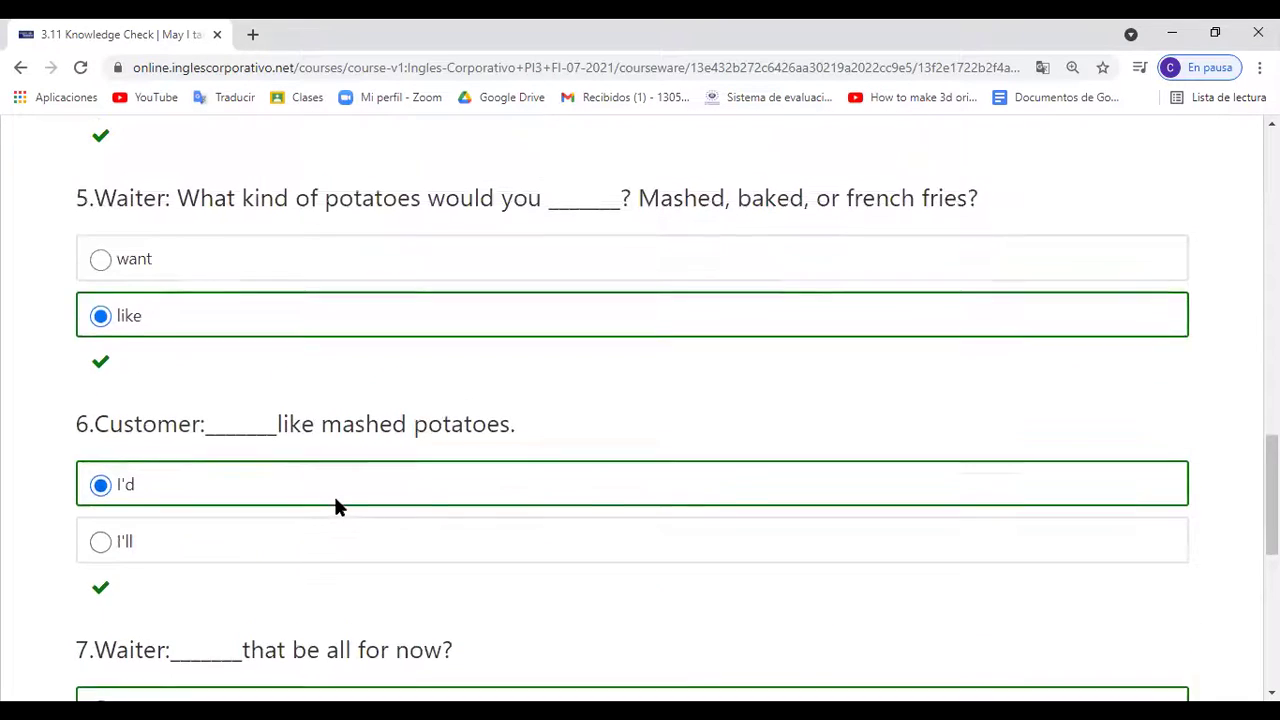
scroll(338, 508, "up", 4)
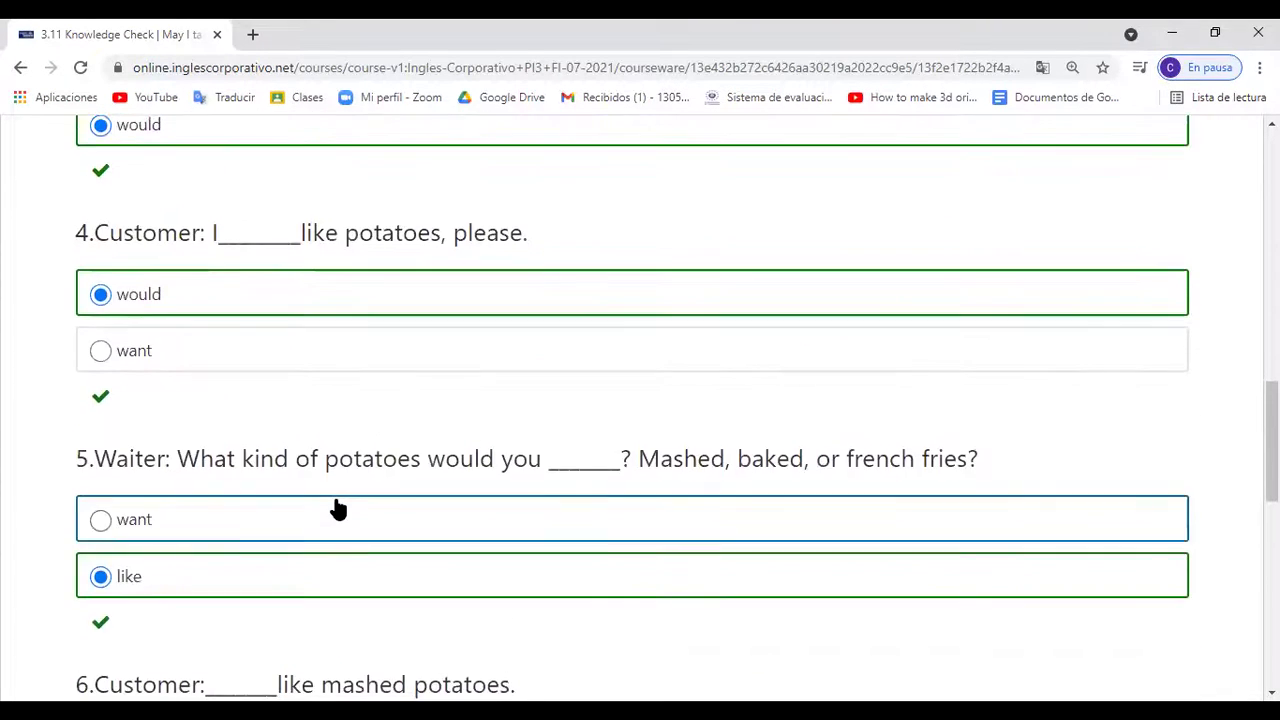
scroll(338, 508, "up", 2)
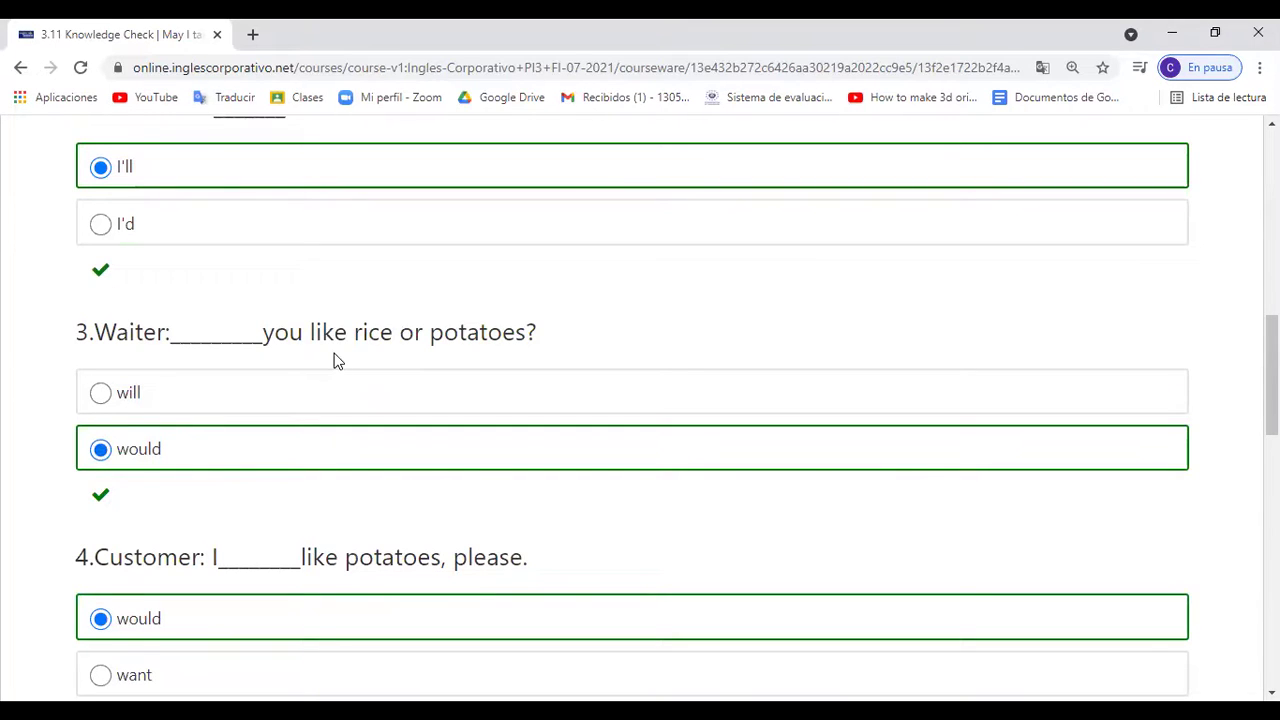
scroll(338, 362, "up", 1)
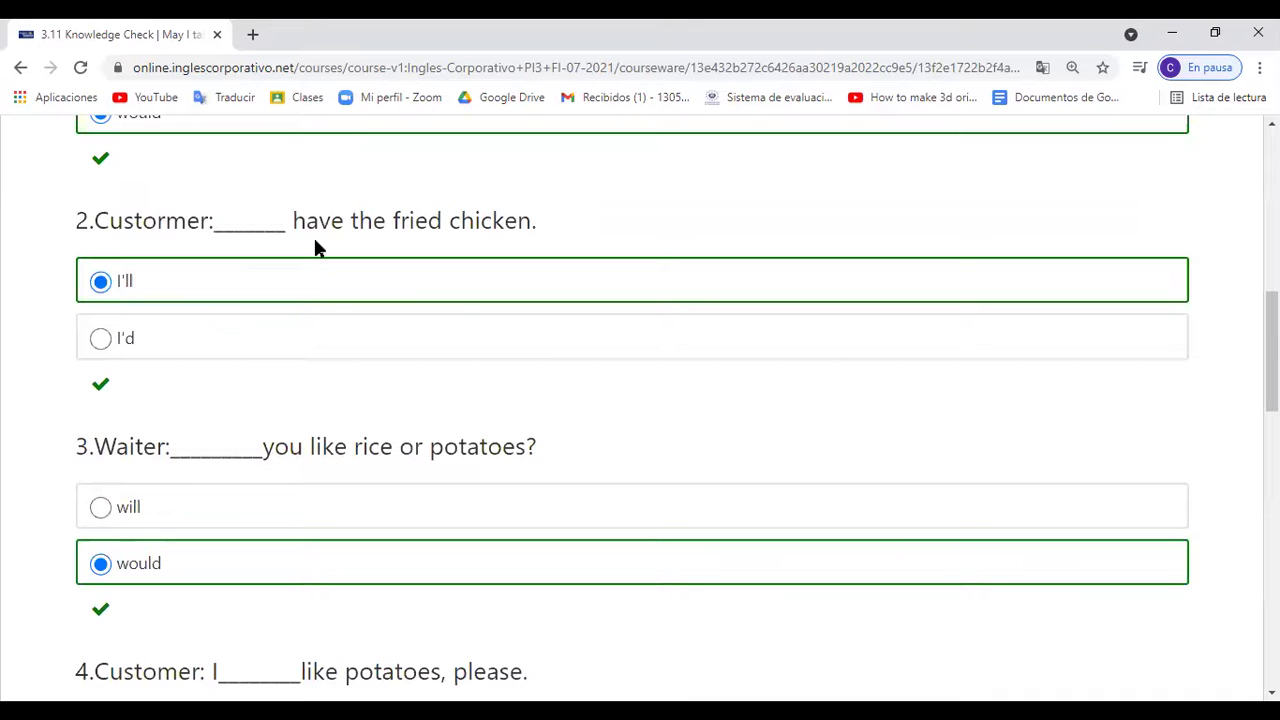
scroll(829, 378, "up", 2)
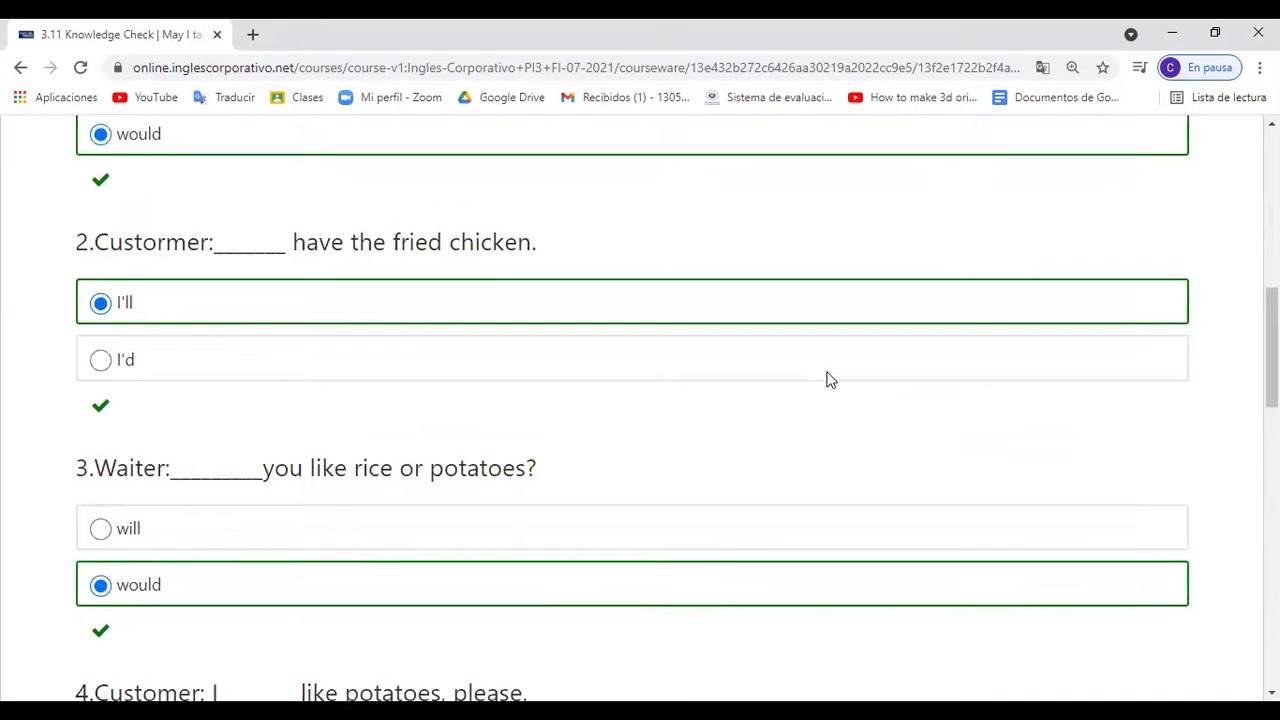
scroll(829, 380, "up", 4)
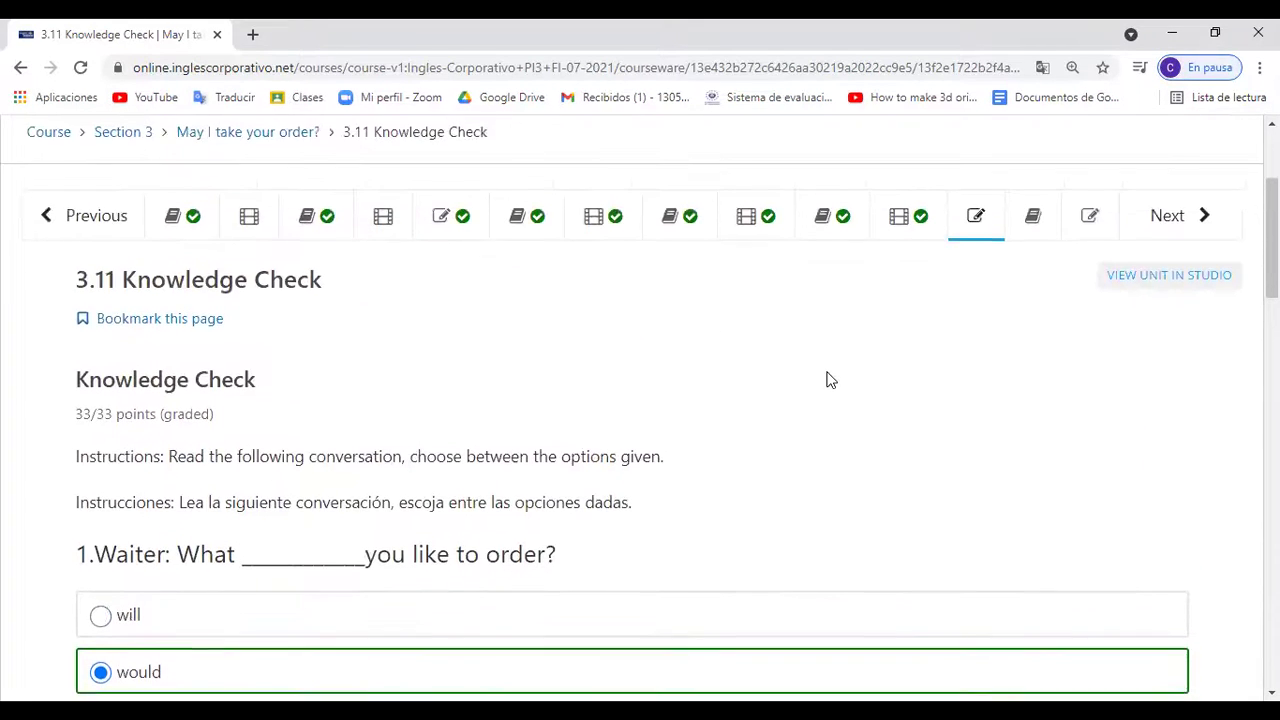
scroll(829, 380, "up", 1)
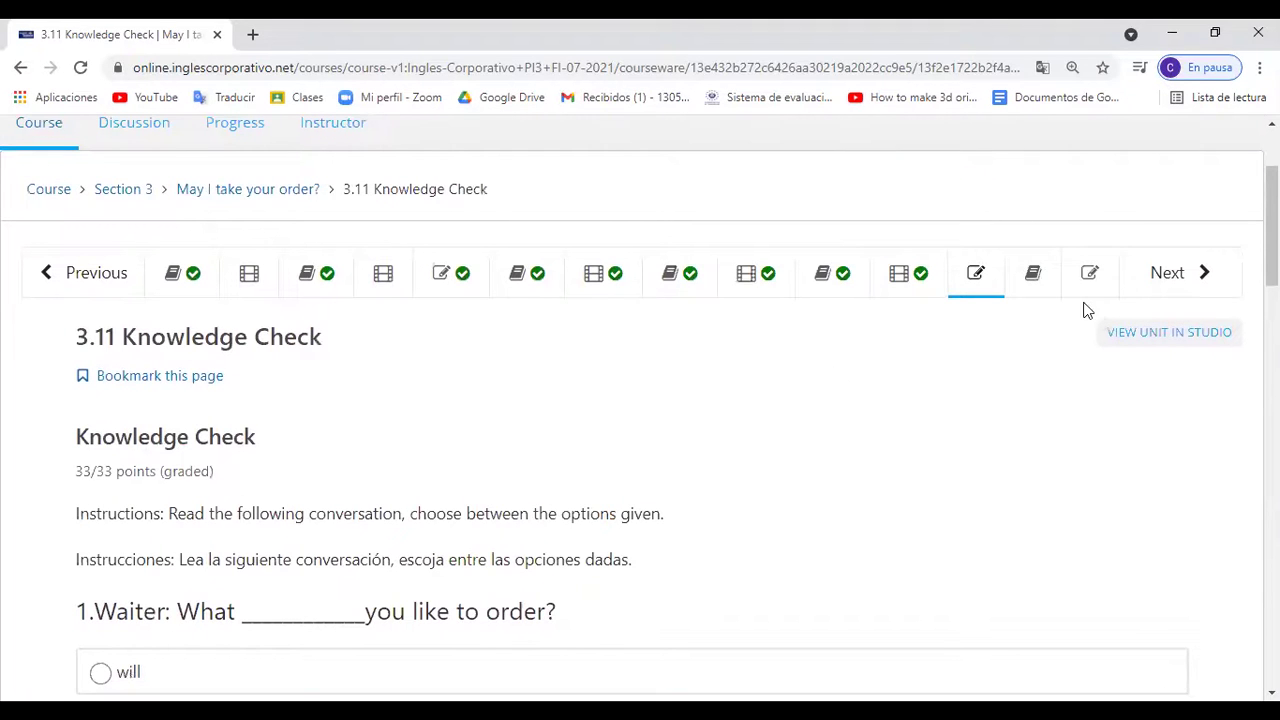
Advance through 3.12 Lesson Objective to the 3.13 listening exercise "Let's order" and bring its order questions into view
left_click(1157, 287)
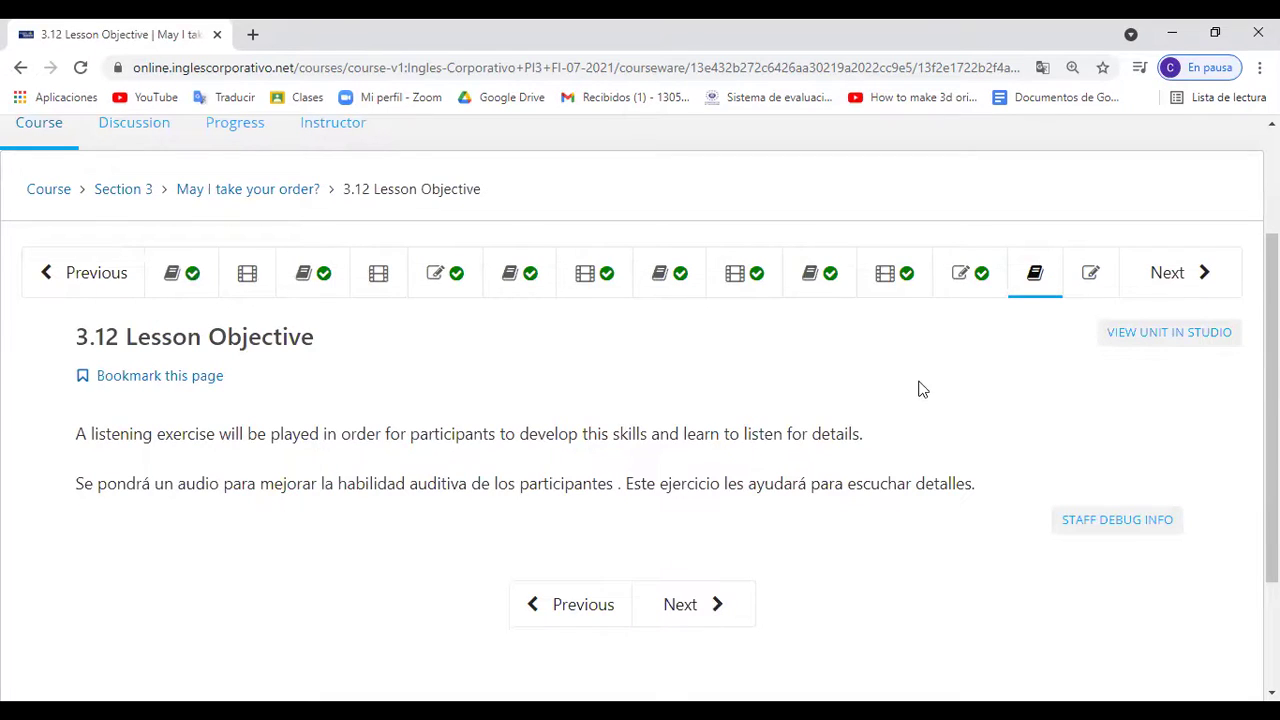
left_click(1175, 285)
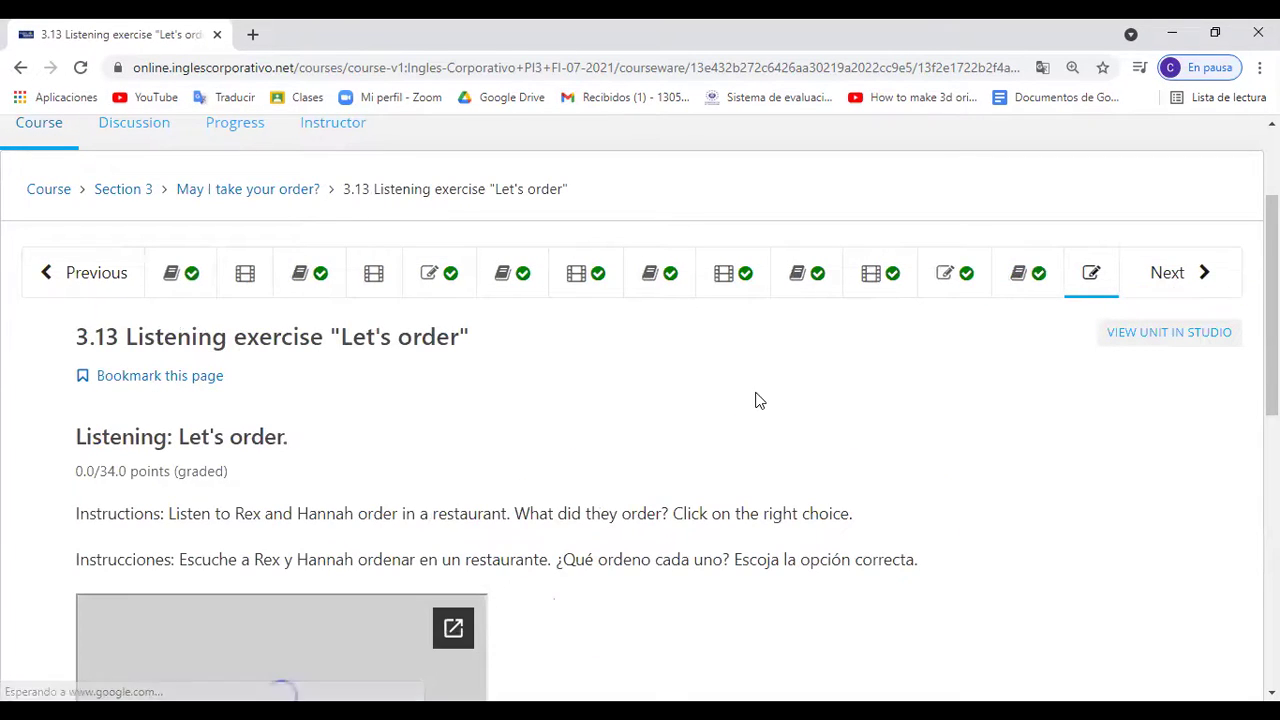
scroll(757, 400, "down", 1)
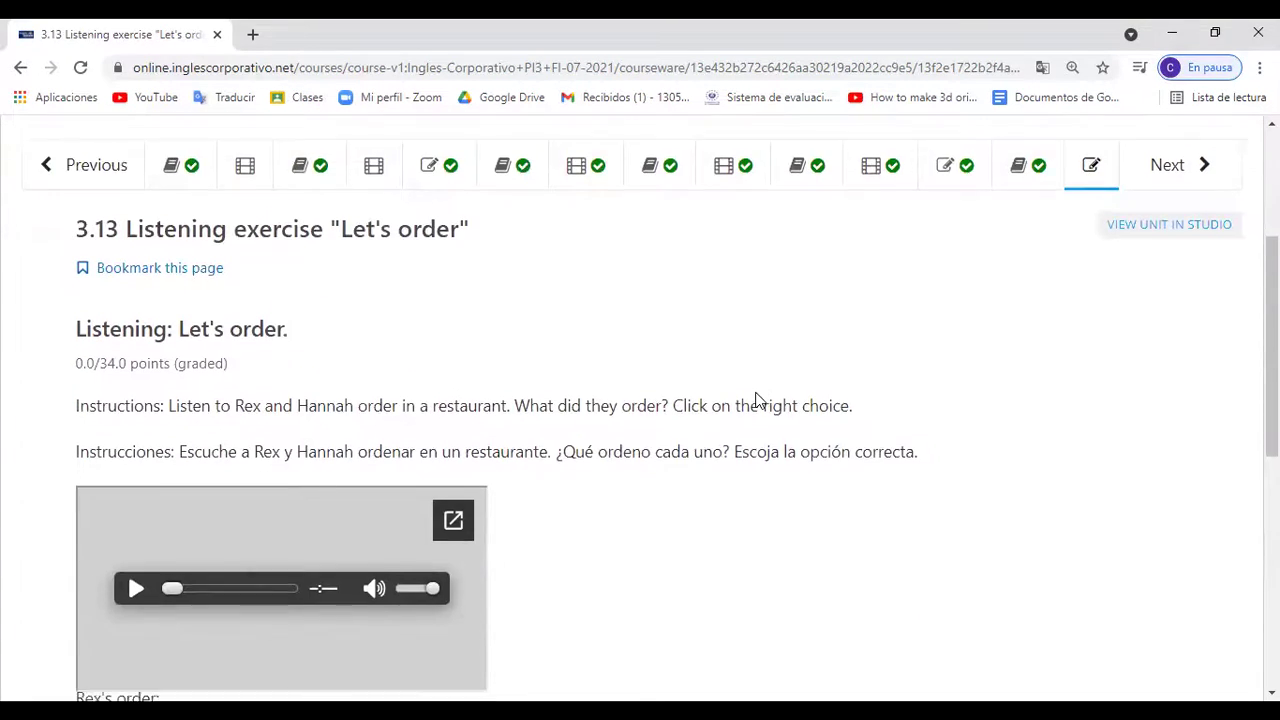
scroll(757, 400, "down", 2)
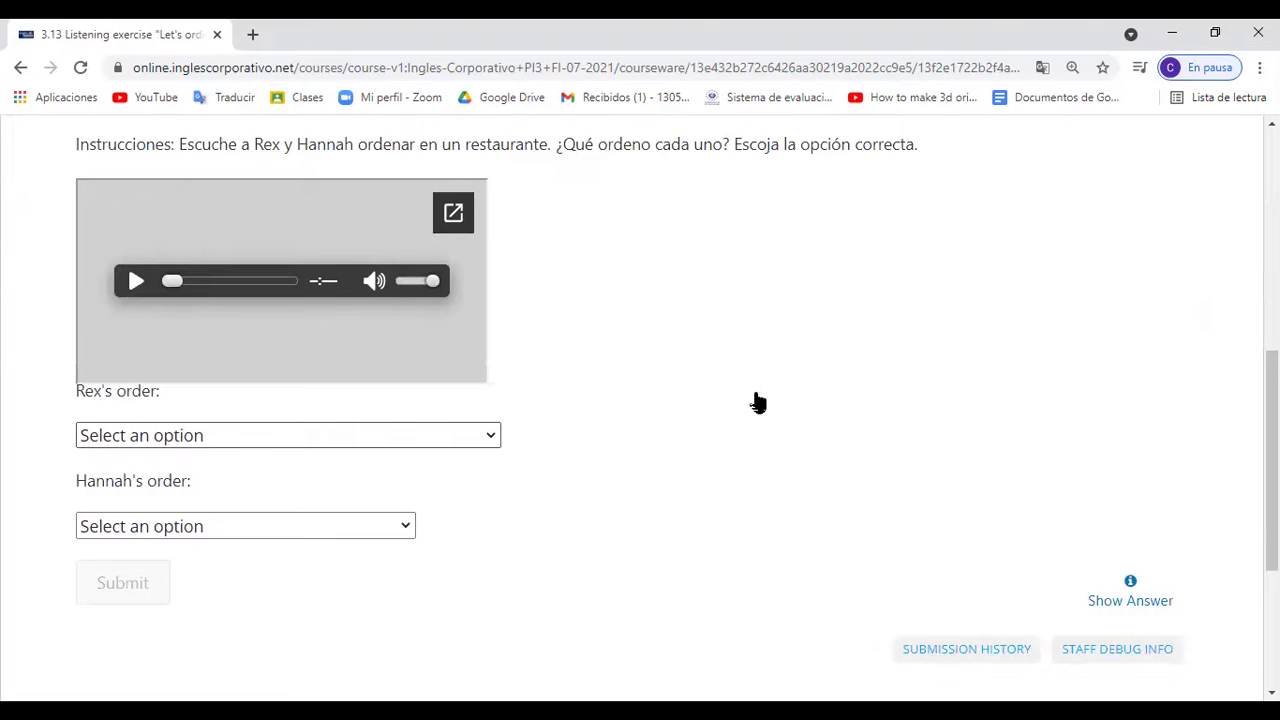
scroll(757, 400, "down", 1)
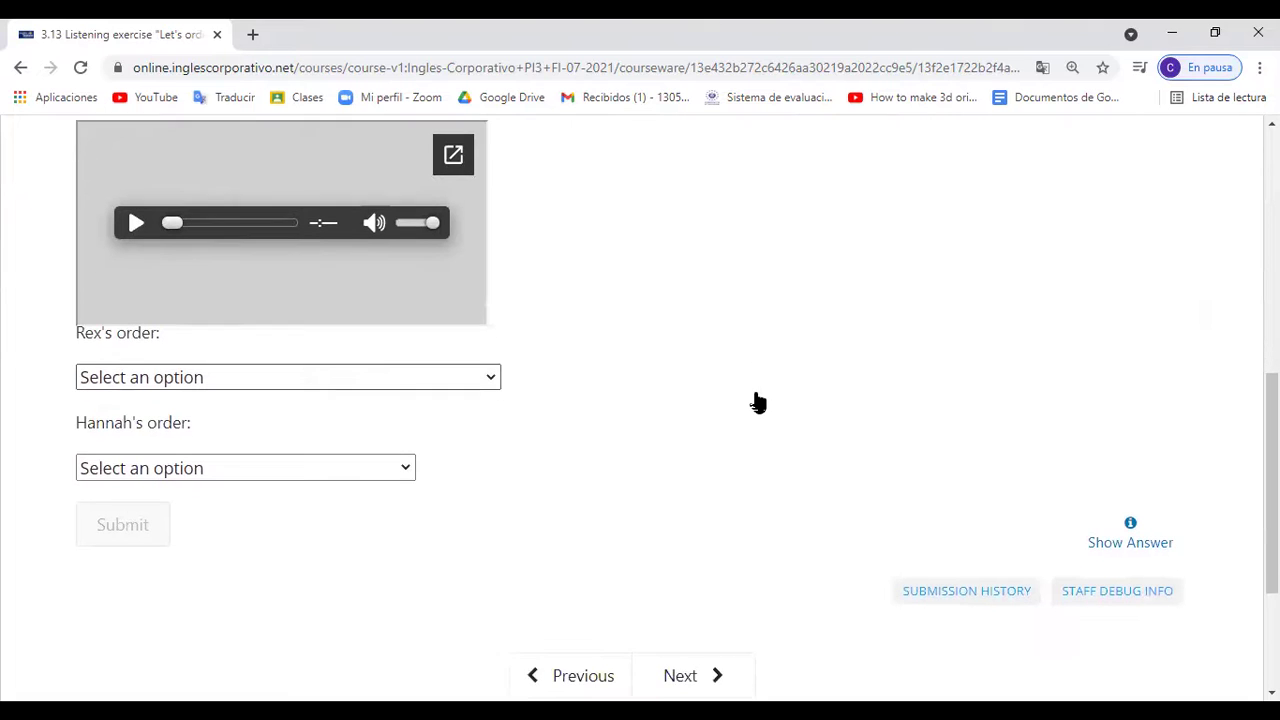
Examine the answer choices for both diners' orders in the listening exercise without selecting any
left_click(487, 374)
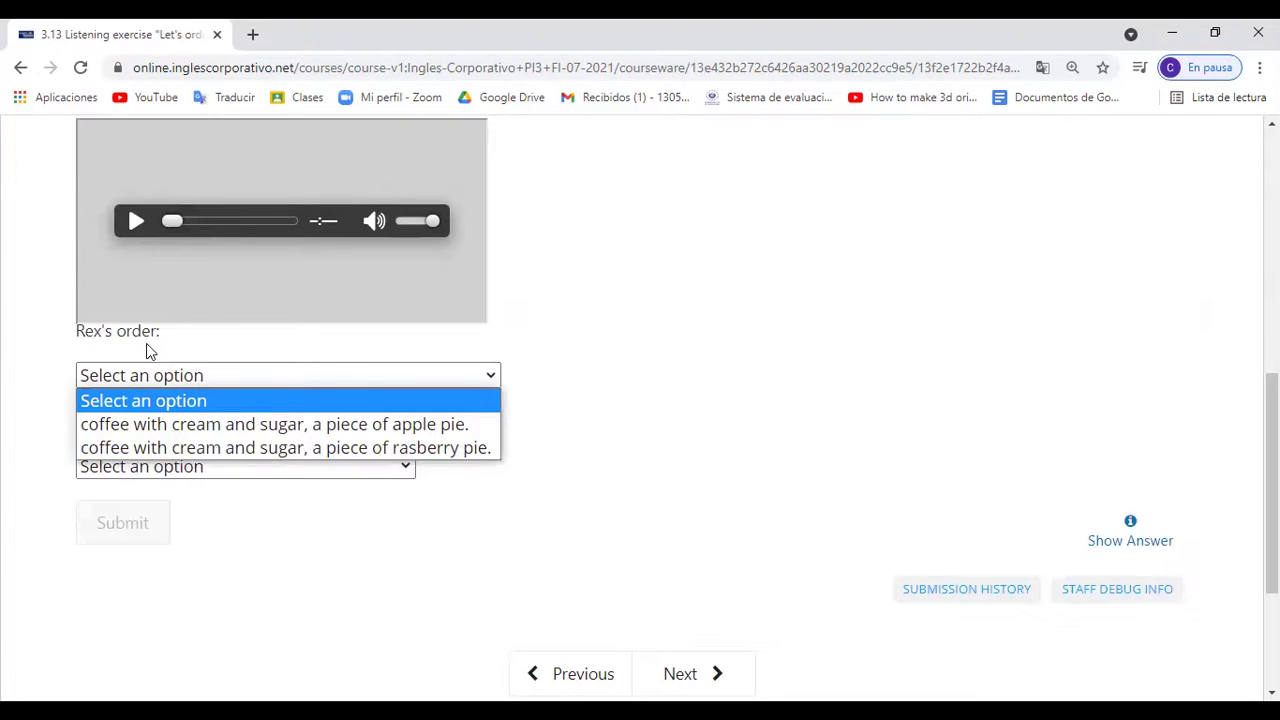
left_click(283, 340)
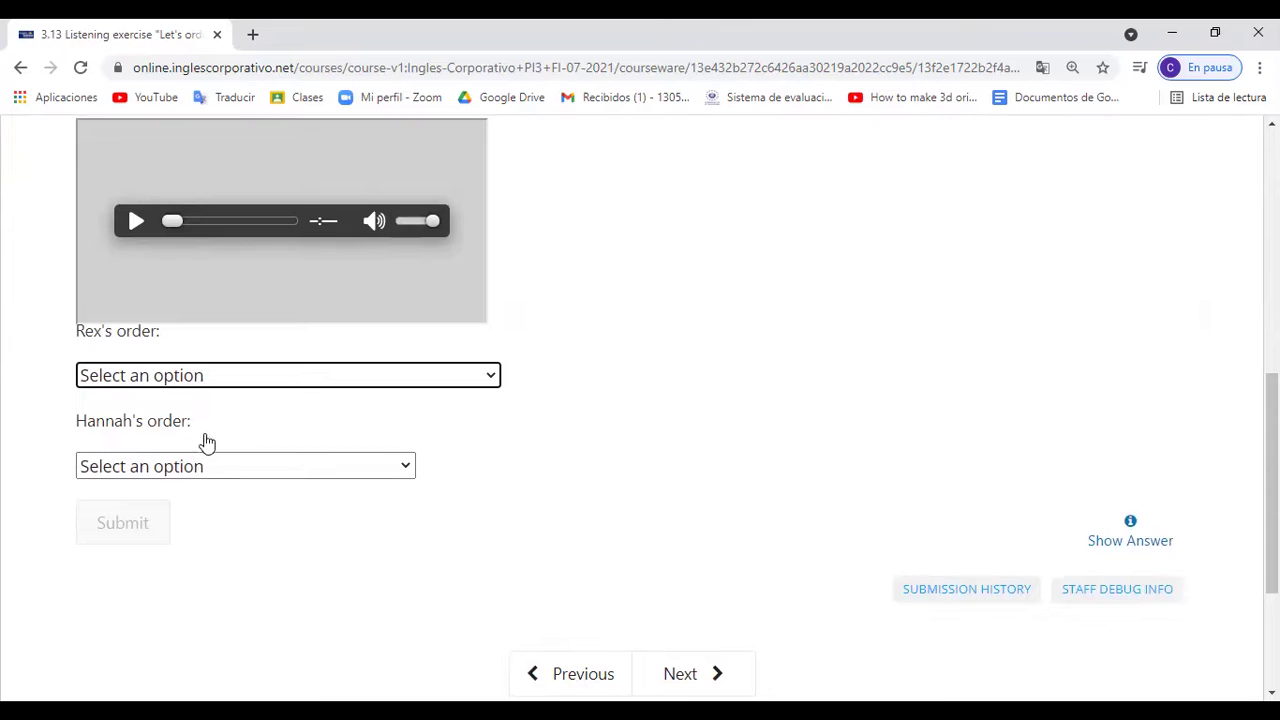
left_click(400, 468)
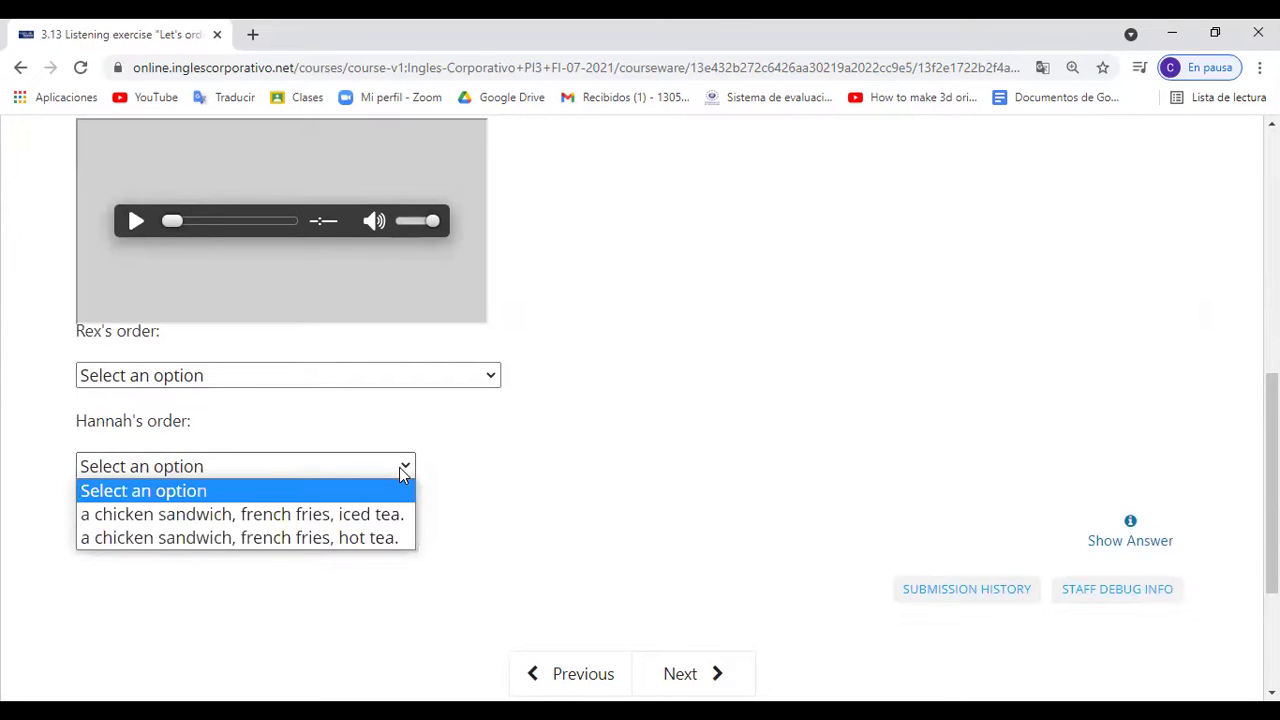
left_click(400, 468)
scroll(483, 392, "down", 1)
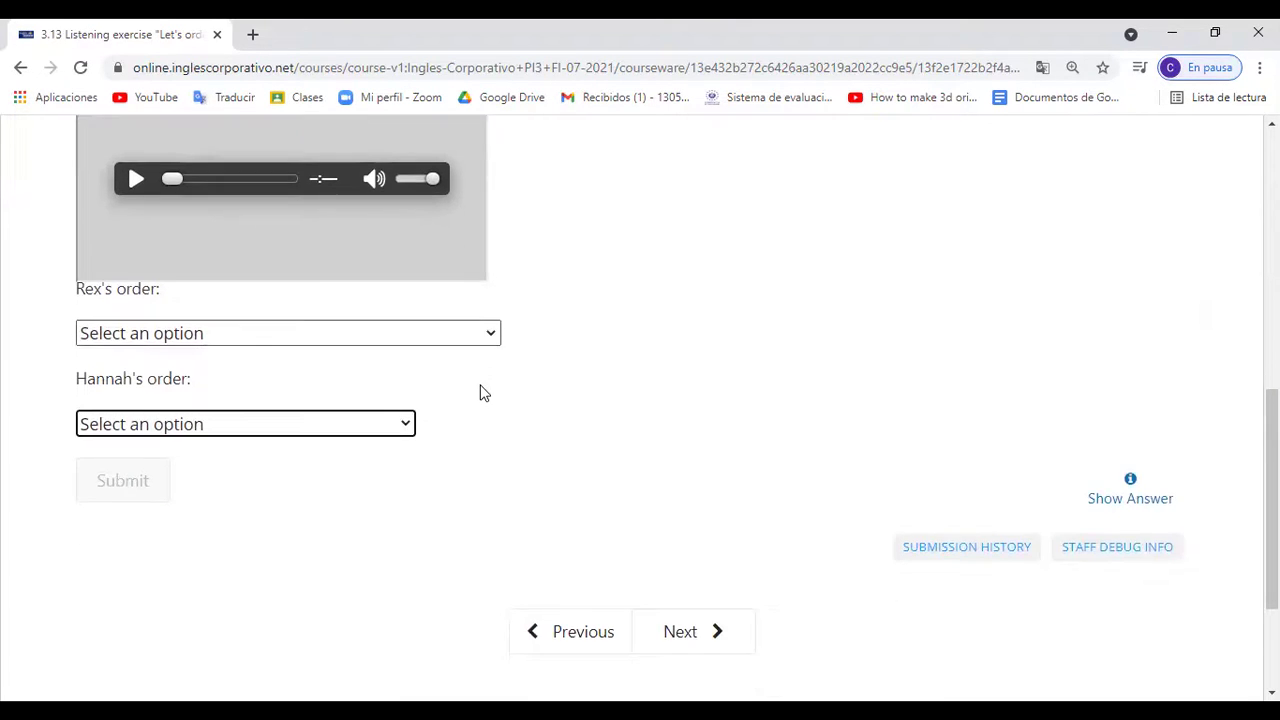
Open the exercise's audio recording in its own tab, play it, and return to the order questions while listening
scroll(483, 392, "up", 2)
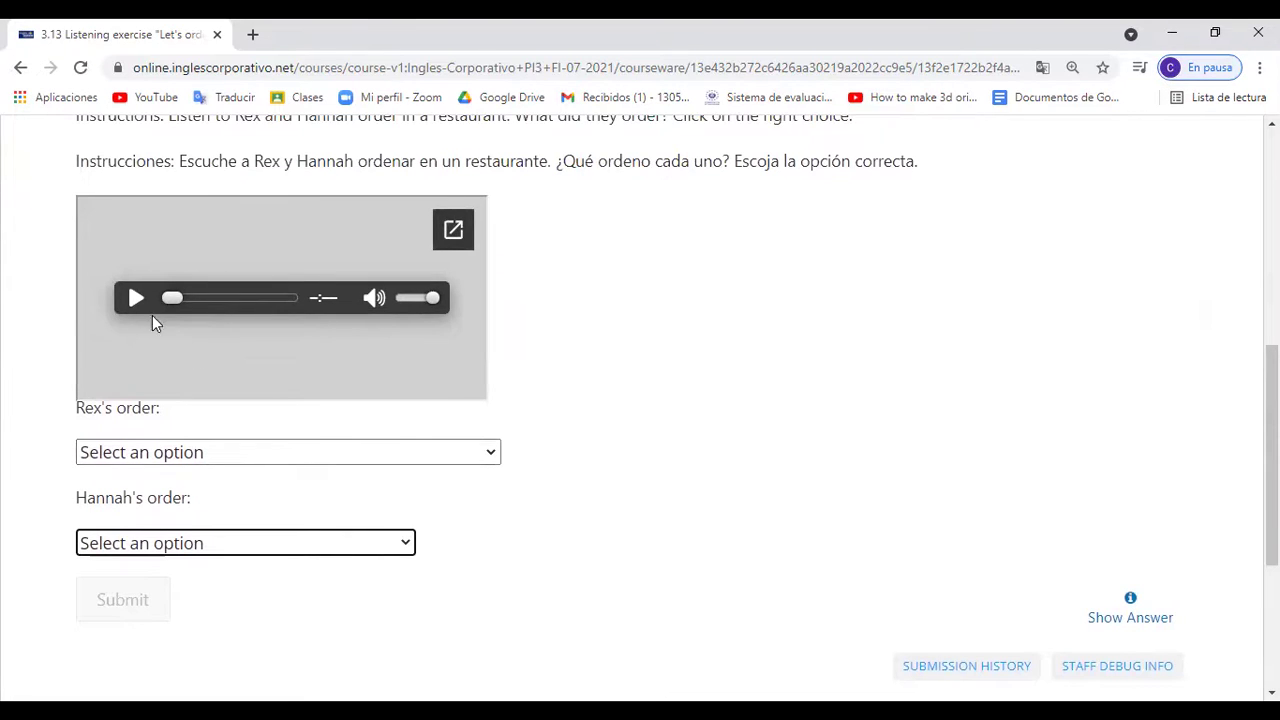
left_click(452, 230)
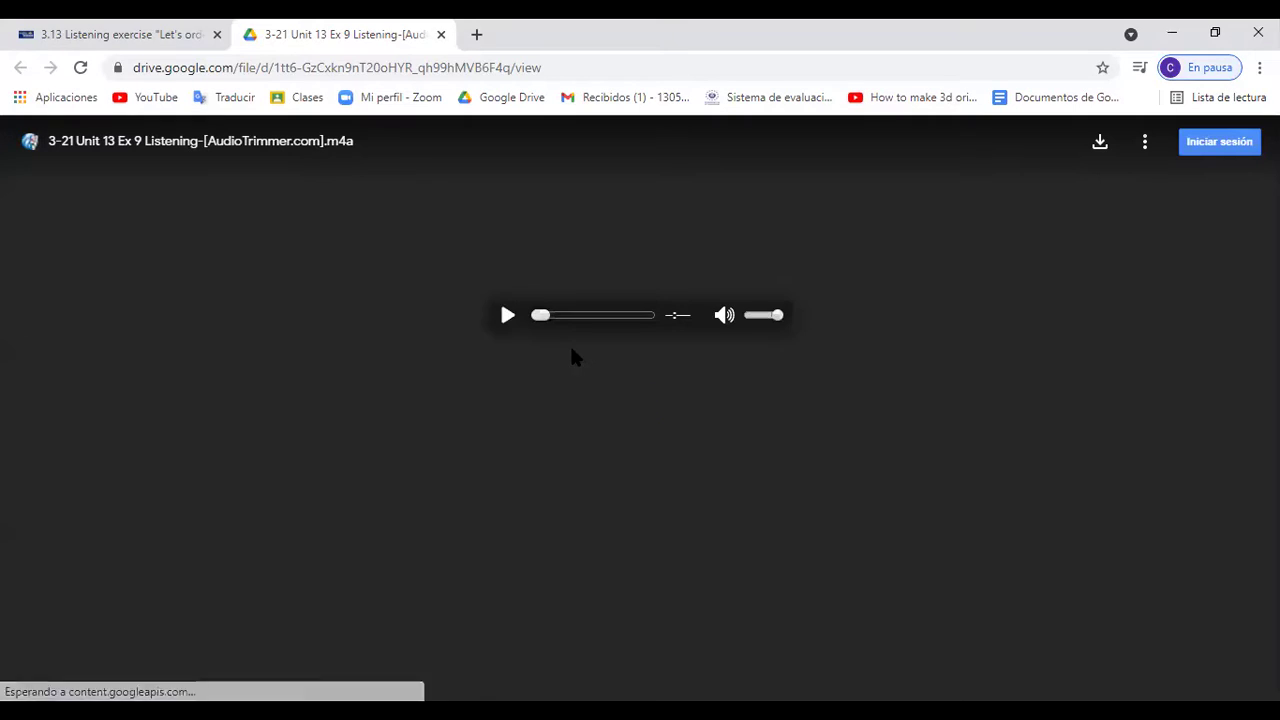
left_click(507, 313)
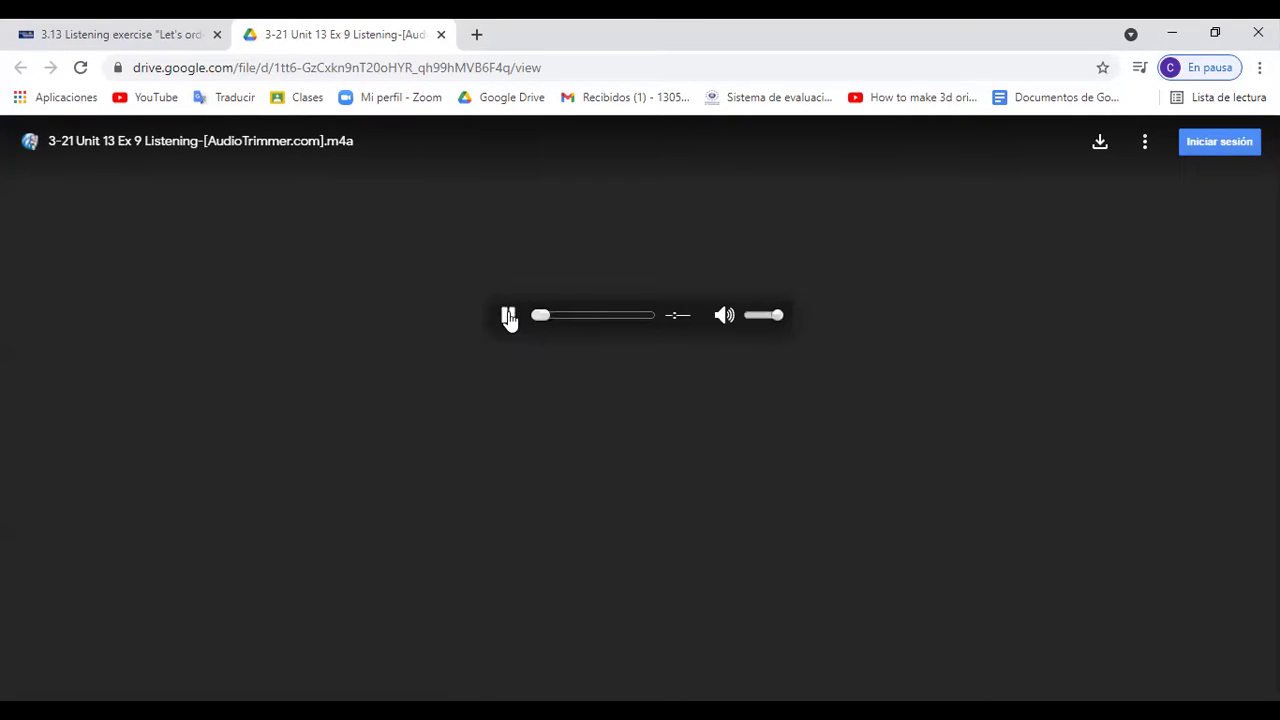
left_click(120, 30)
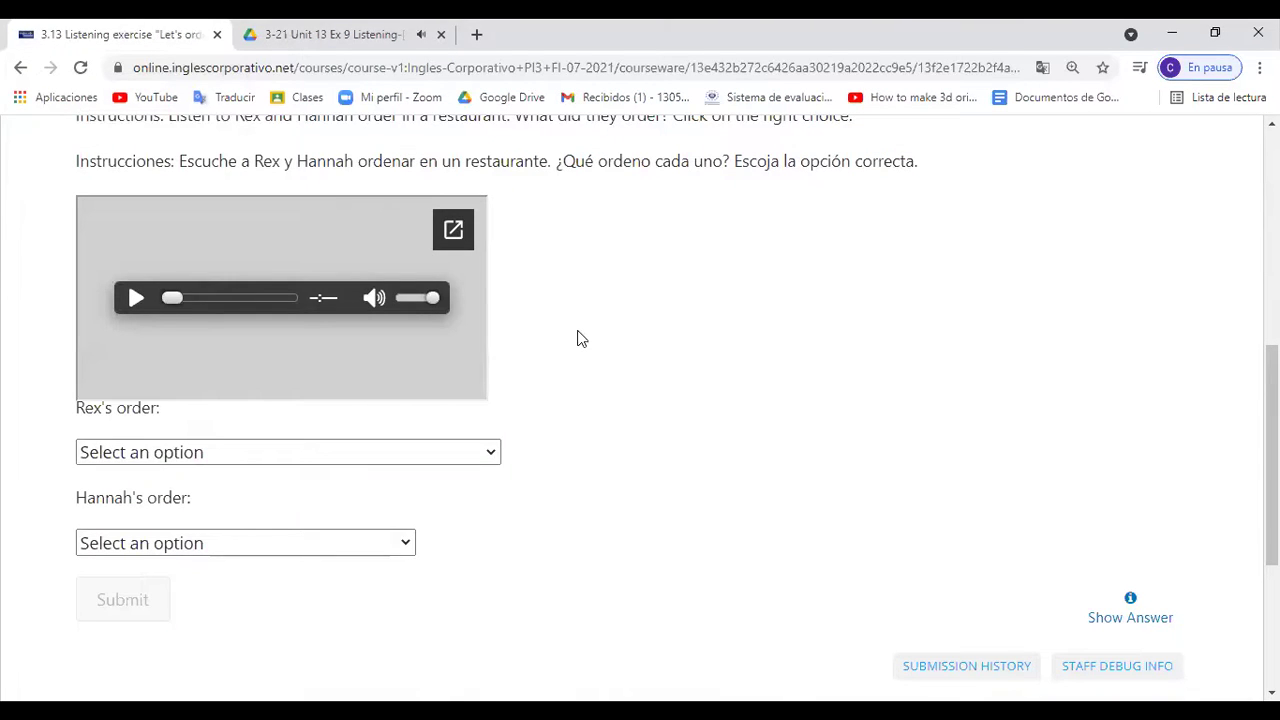
scroll(577, 338, "down", 1)
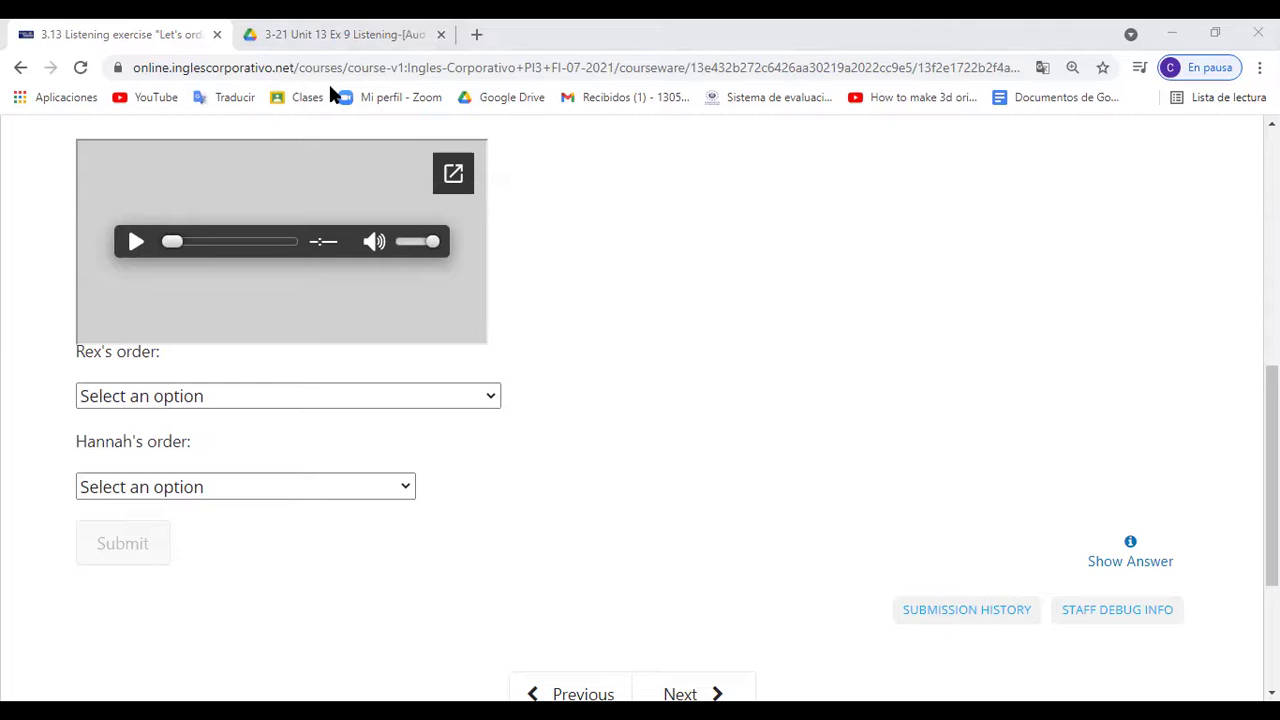
Replay the listening recording from the beginning and return to the order questions
key("ctrl+Tab")
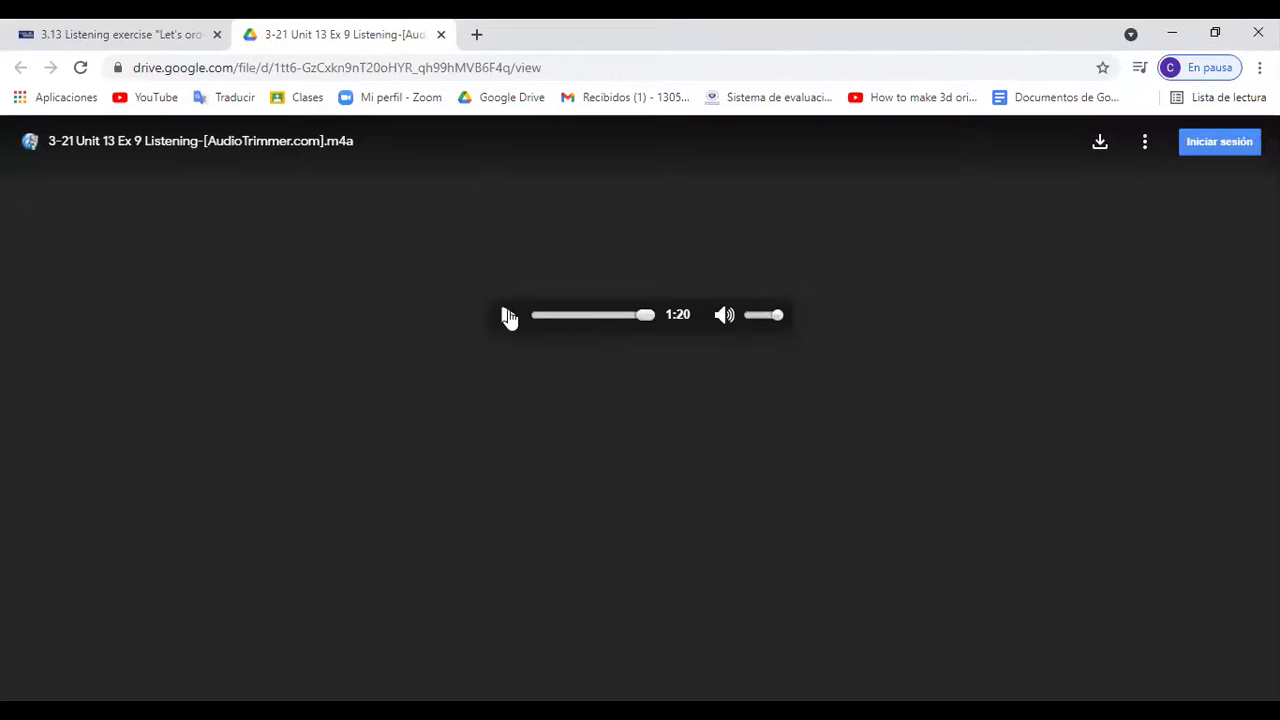
left_click(508, 315)
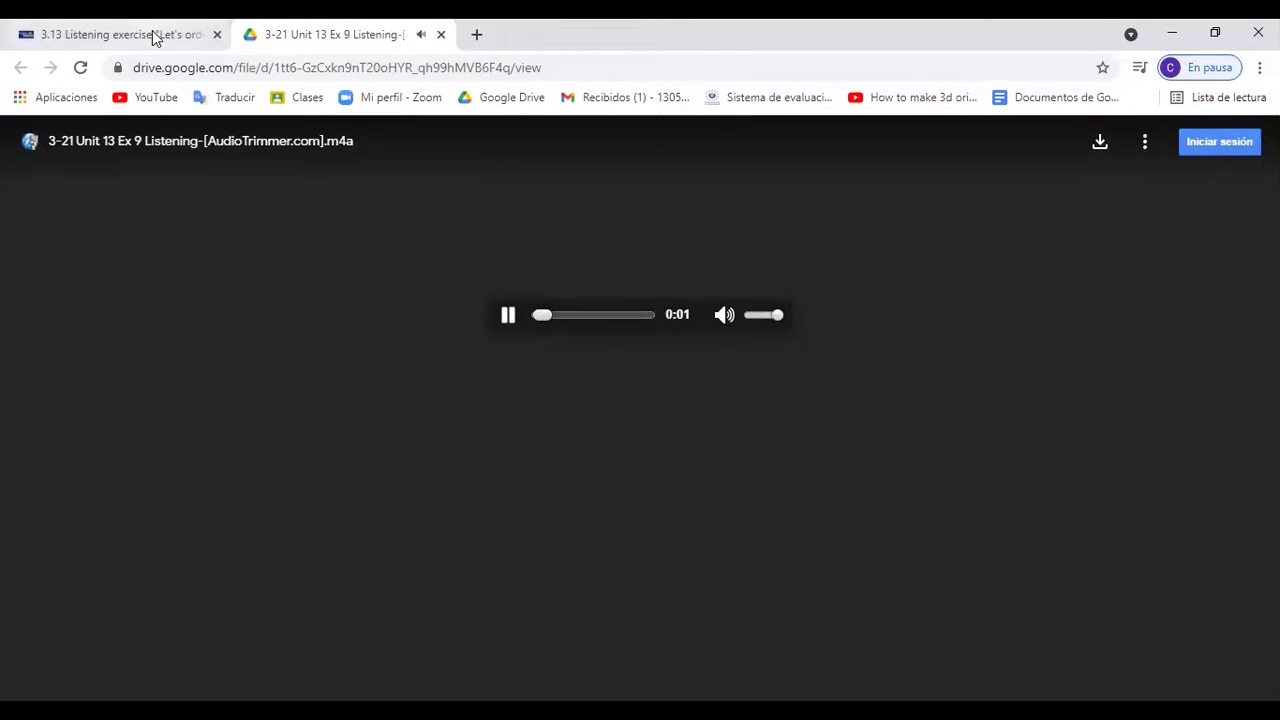
left_click(153, 33)
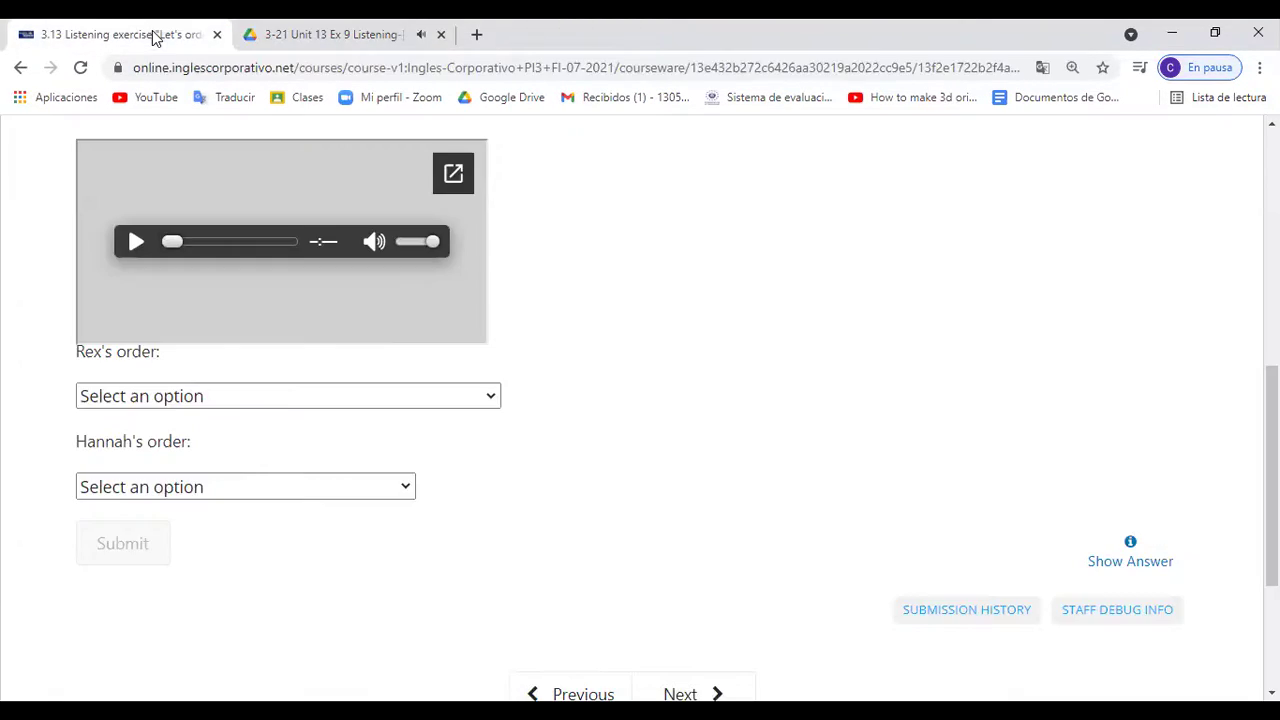
Compare the answer choices and set the first diner's order to "coffee with cream and sugar, a piece of apple pie."
left_click(482, 406)
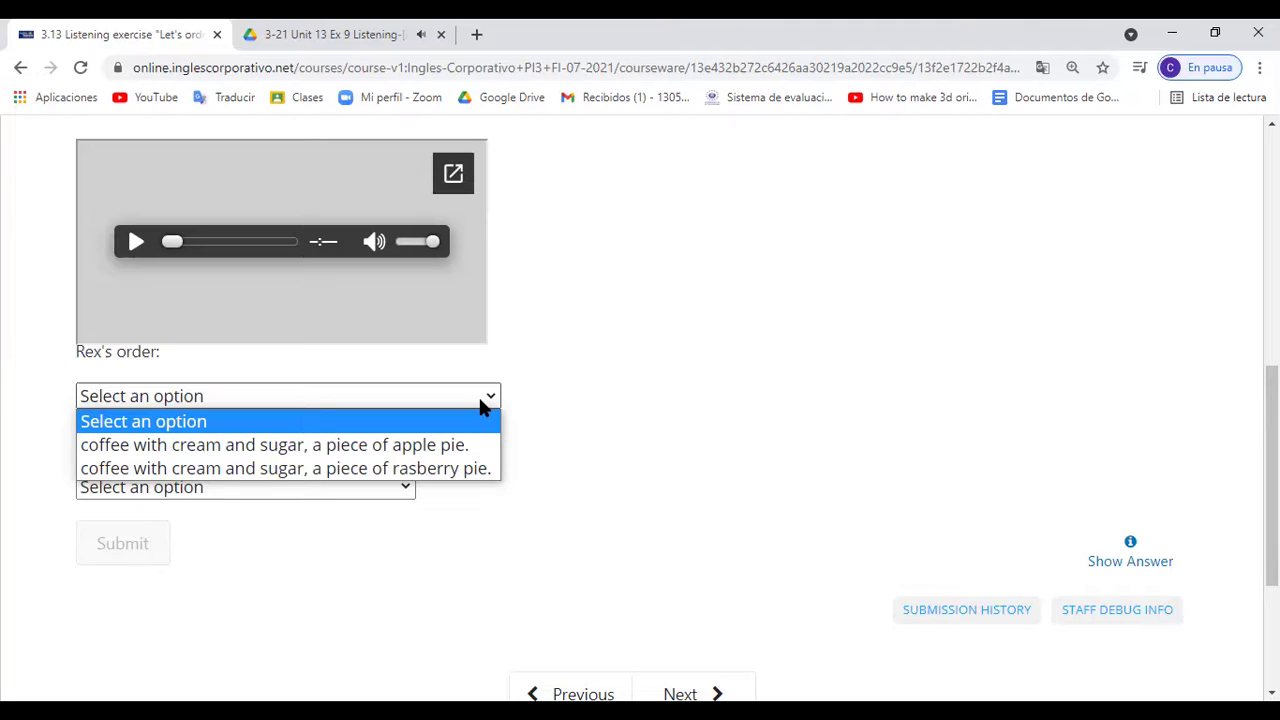
left_click(483, 405)
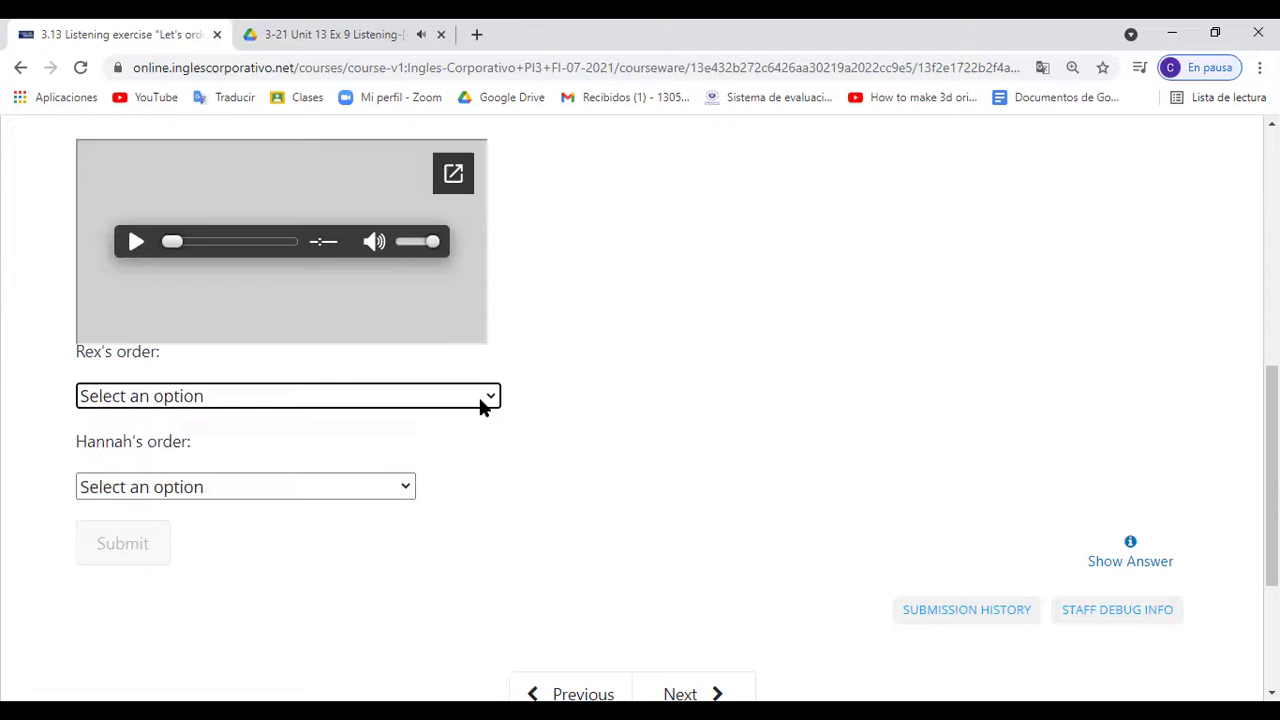
left_click(483, 405)
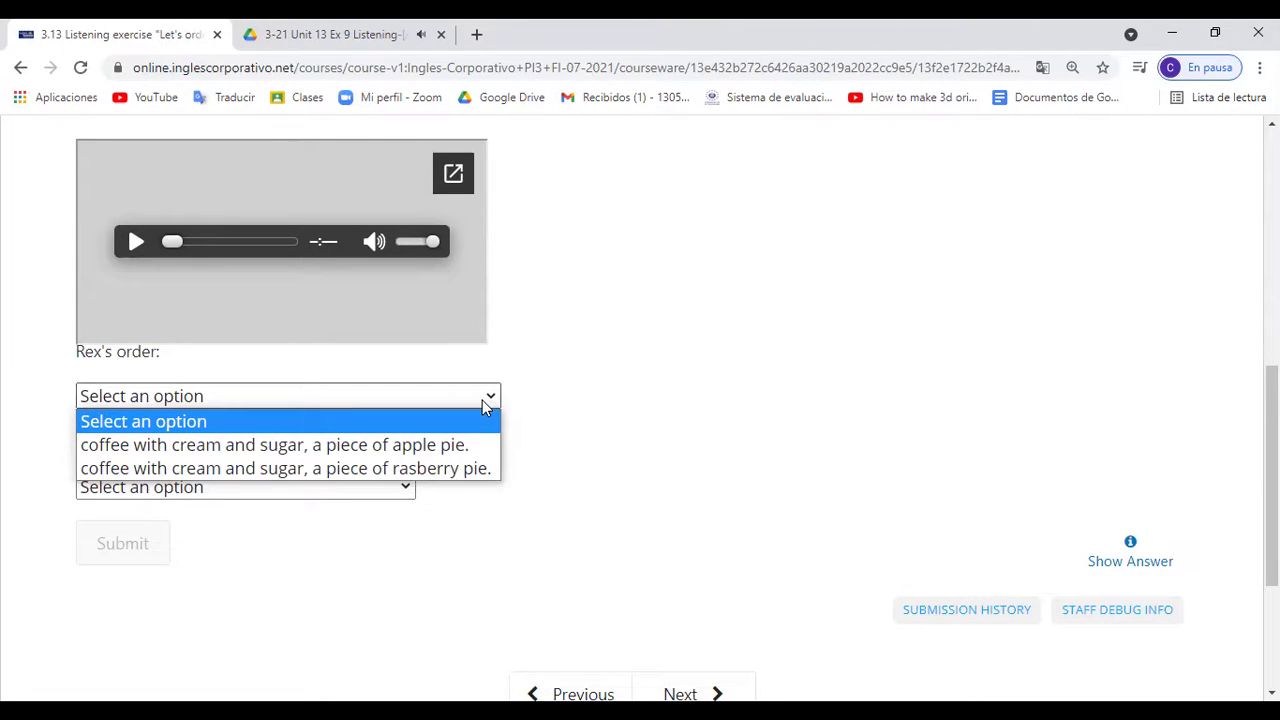
left_click(398, 487)
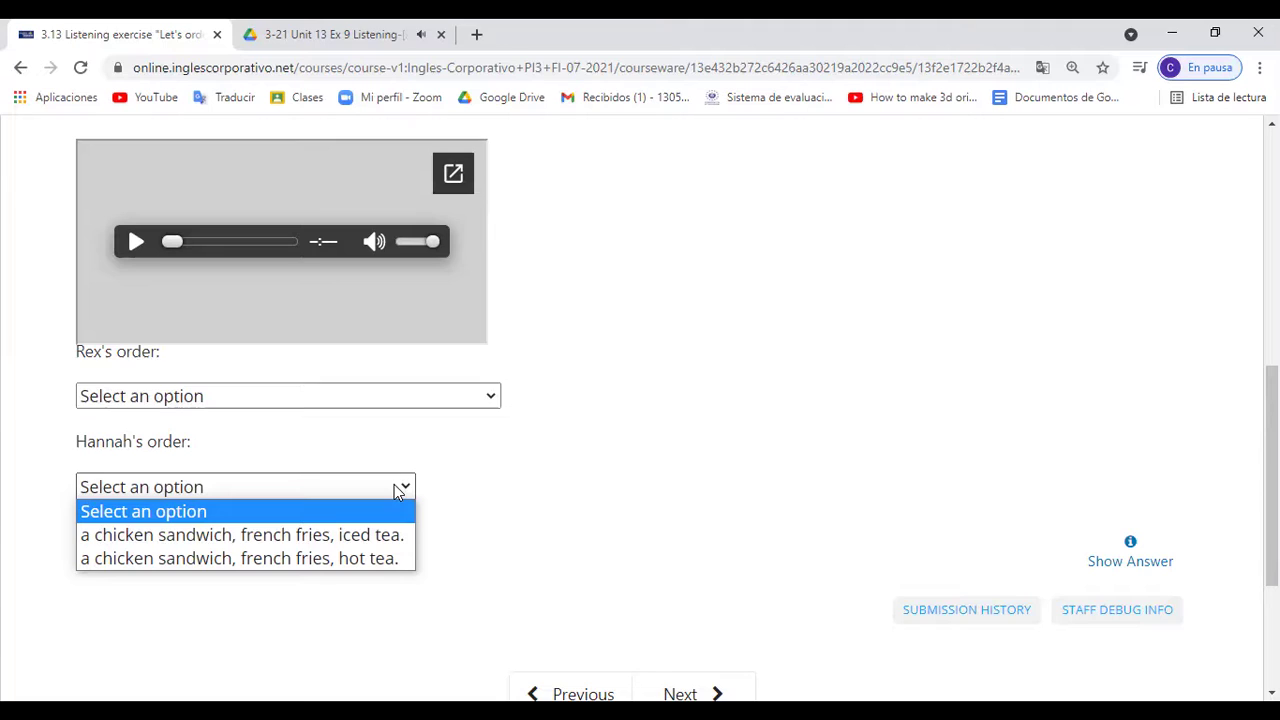
left_click(493, 396)
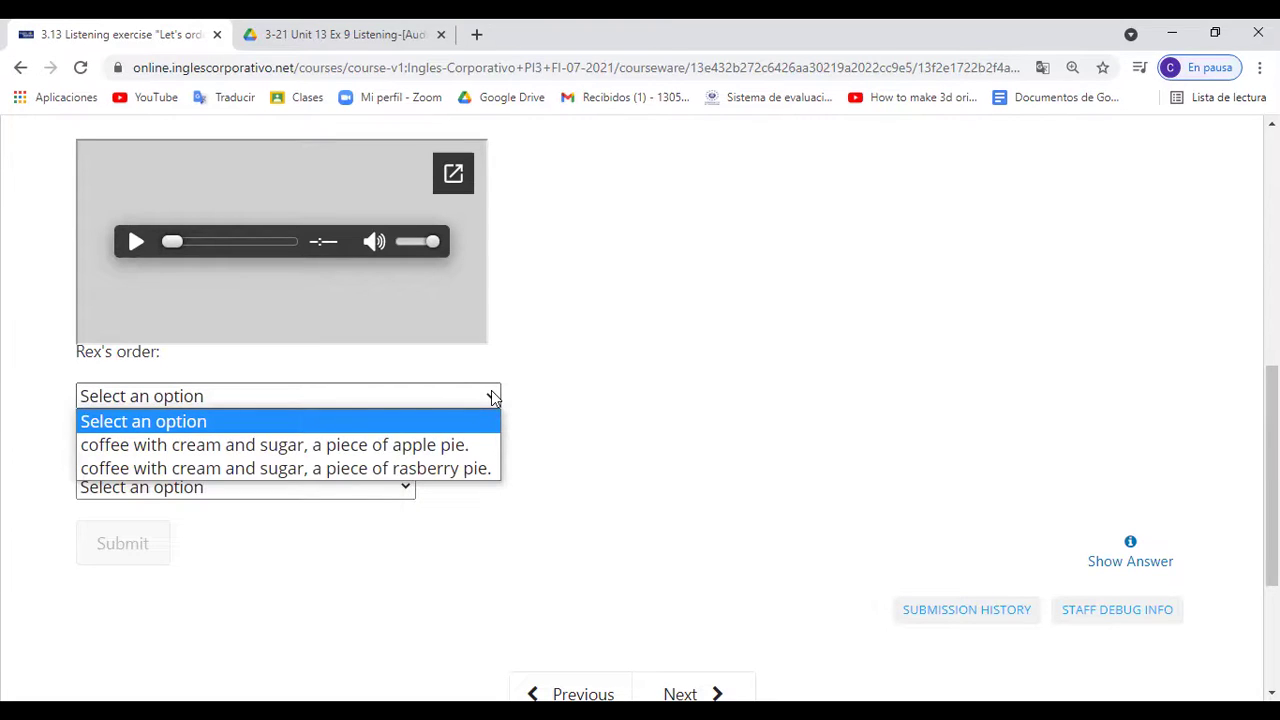
left_click(460, 446)
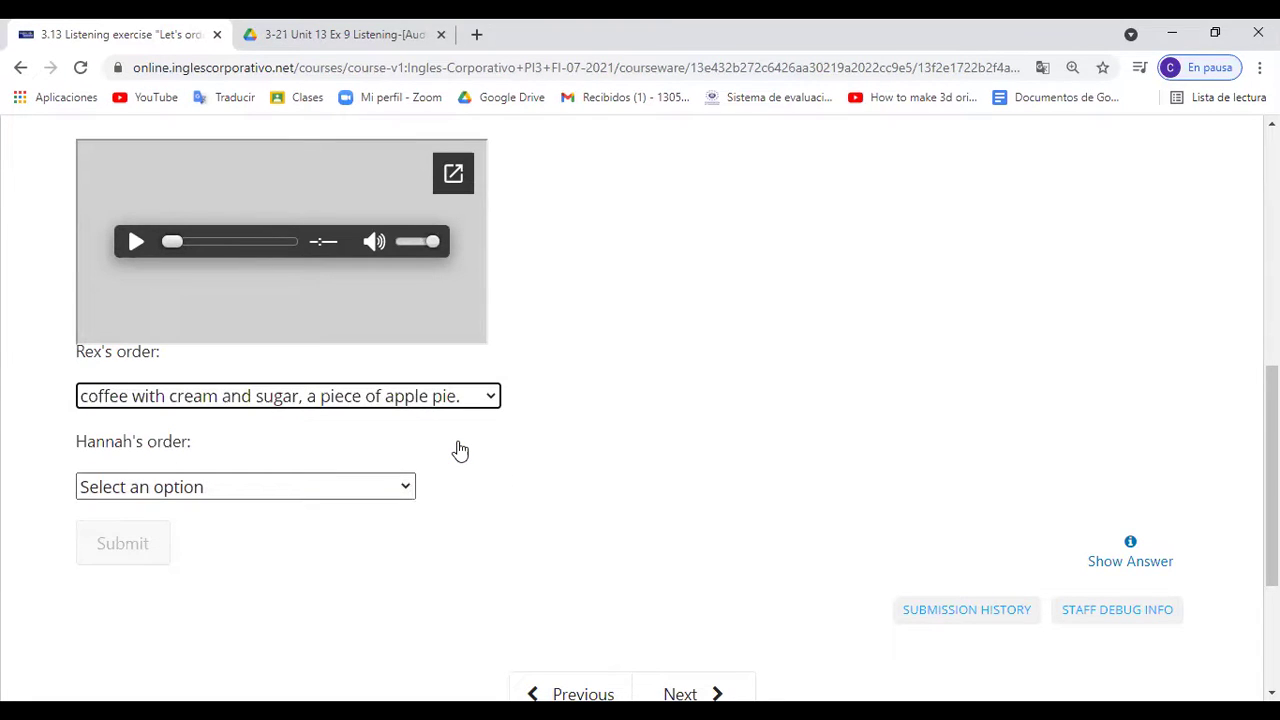
Set the second diner's order to "a chicken sandwich, french fries, iced tea." and submit the listening exercise
left_click(402, 492)
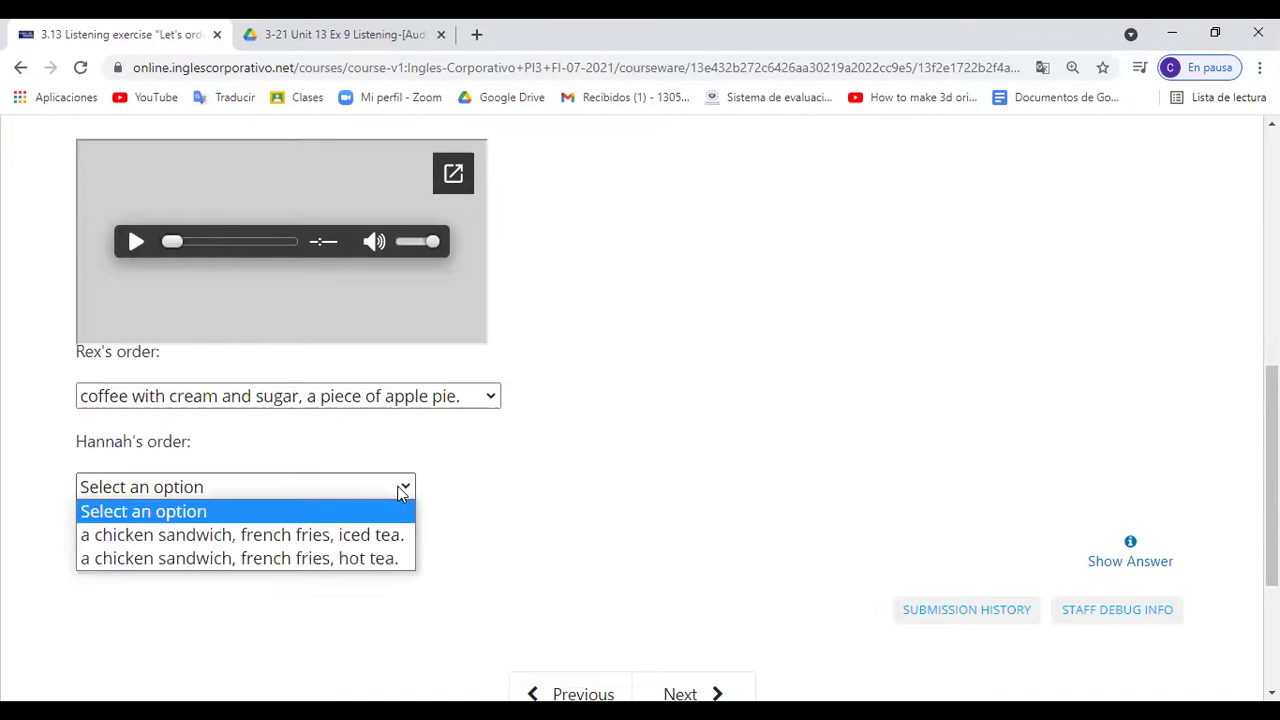
left_click(369, 536)
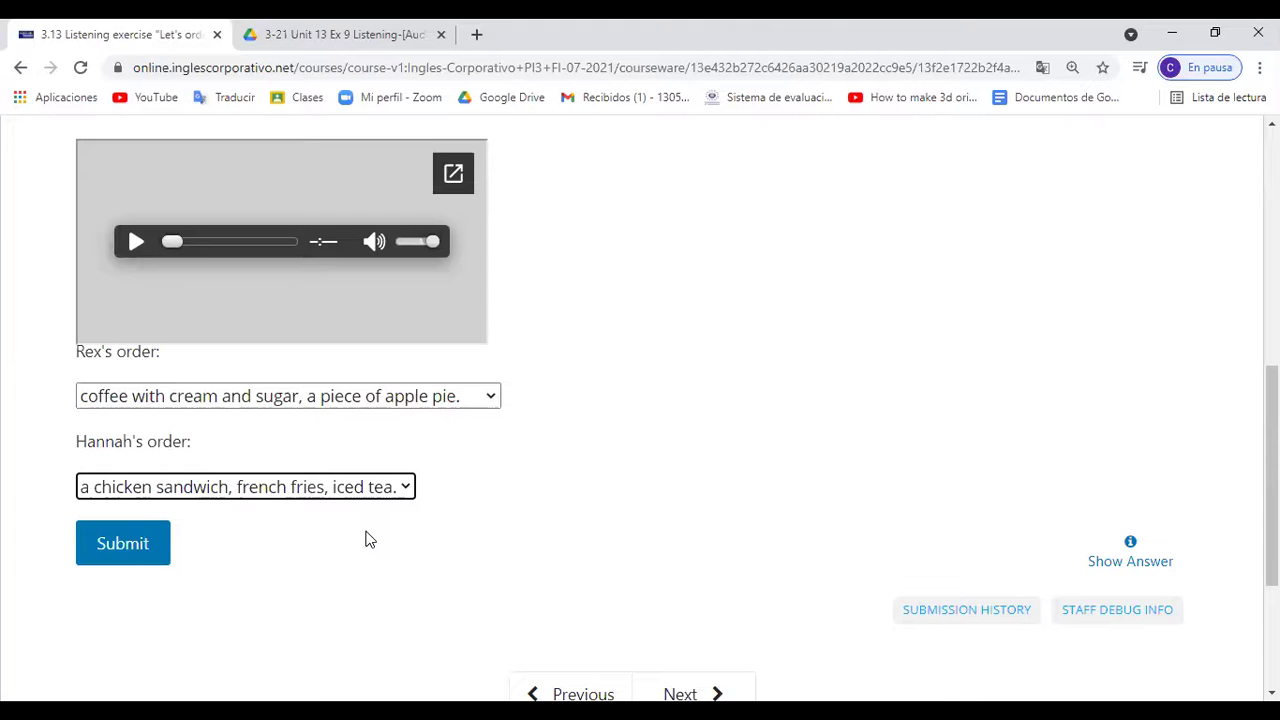
left_click(114, 546)
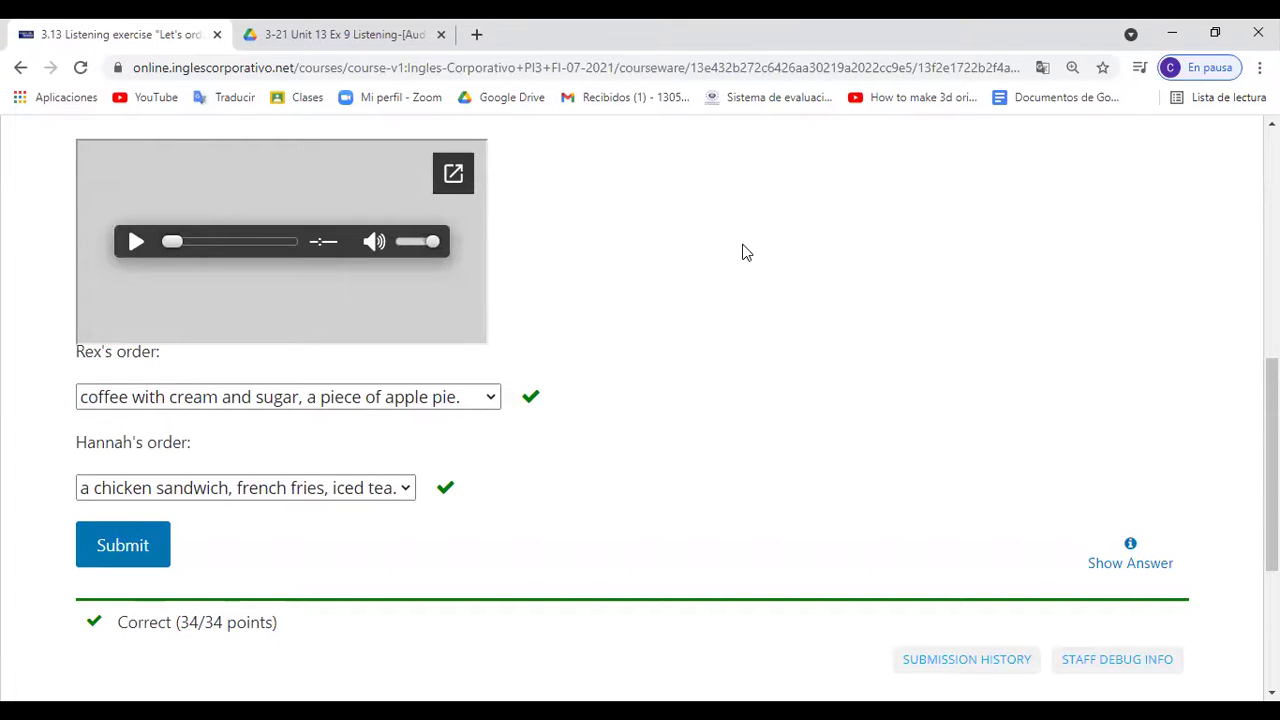
scroll(742, 252, "down", 1)
scroll(742, 252, "up", 1)
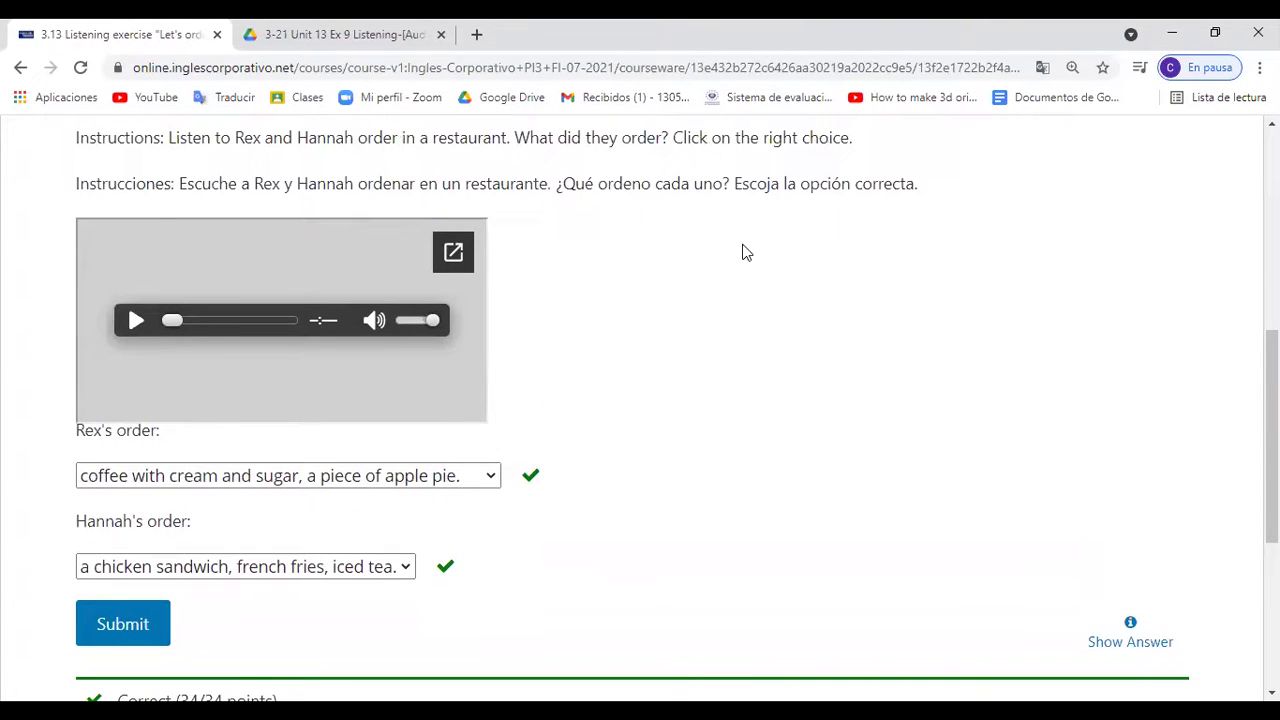
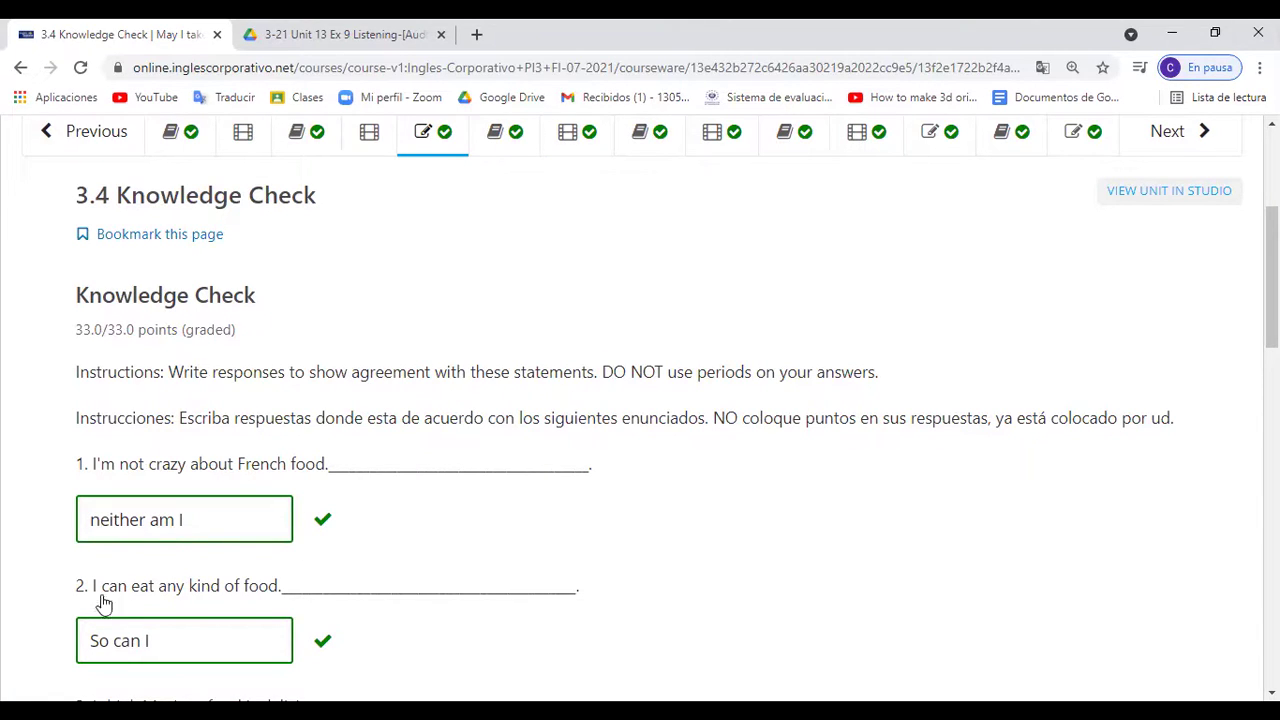
Open 3.6 Pronunciation, play its video, and pause on the "Stress in responses" slide with the video suggestions closed to review it
left_click(564, 140)
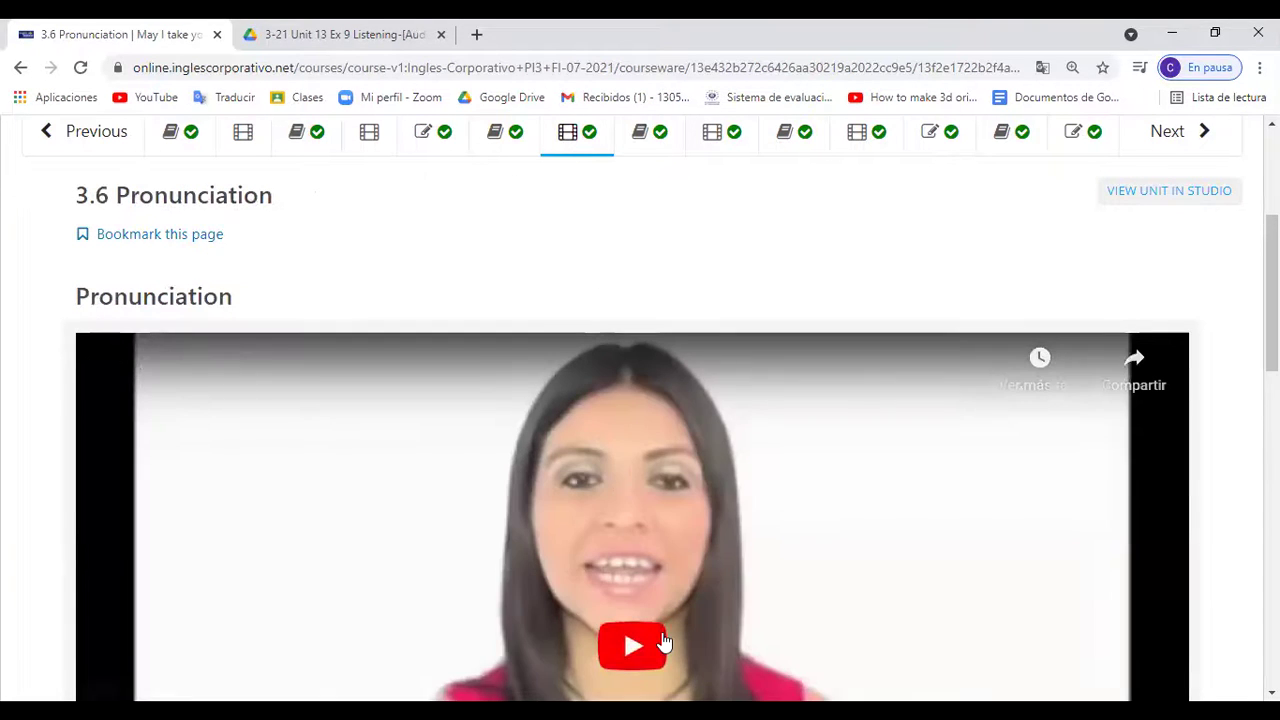
left_click(630, 646)
scroll(662, 640, "down", 2)
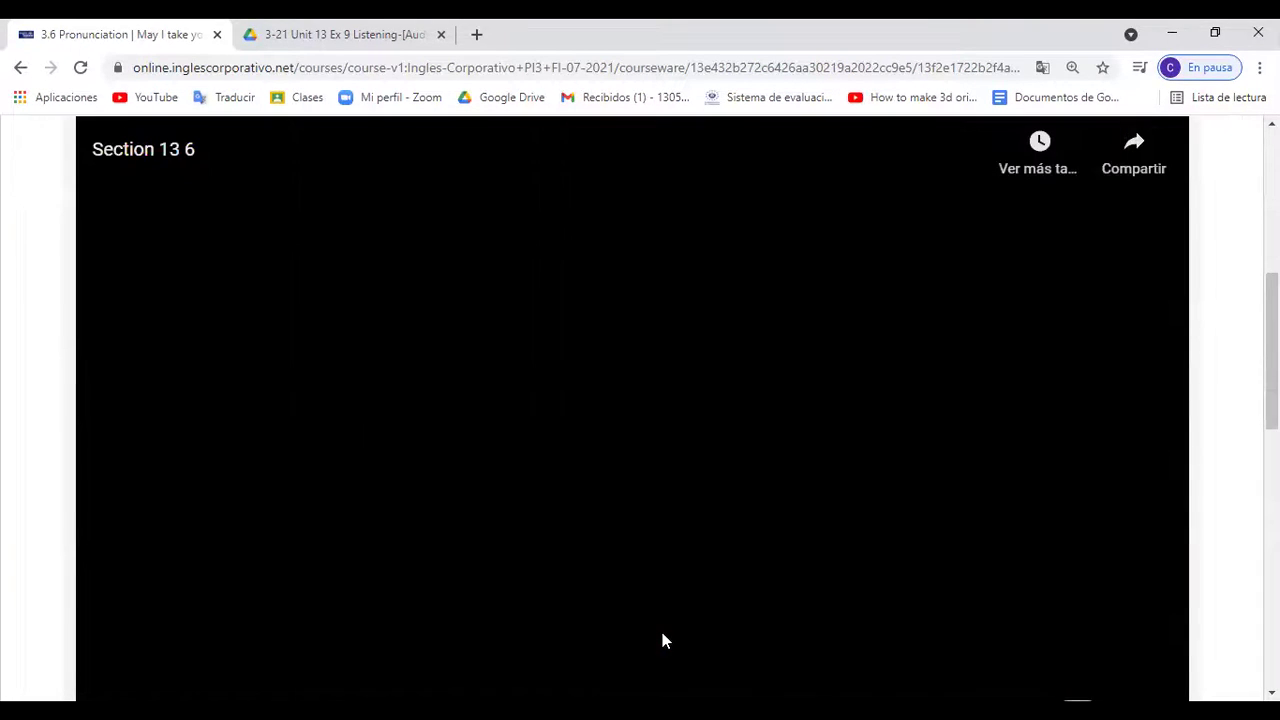
left_click(637, 493)
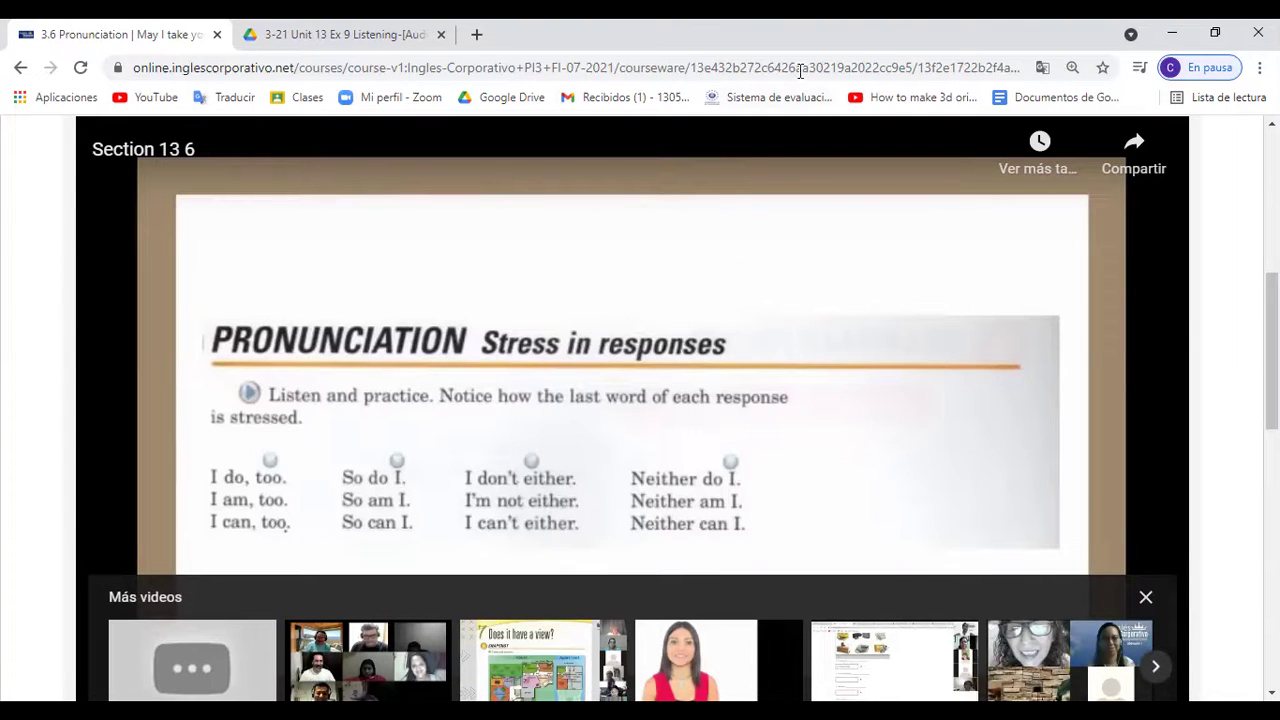
left_click(1145, 597)
scroll(1138, 600, "down", 1)
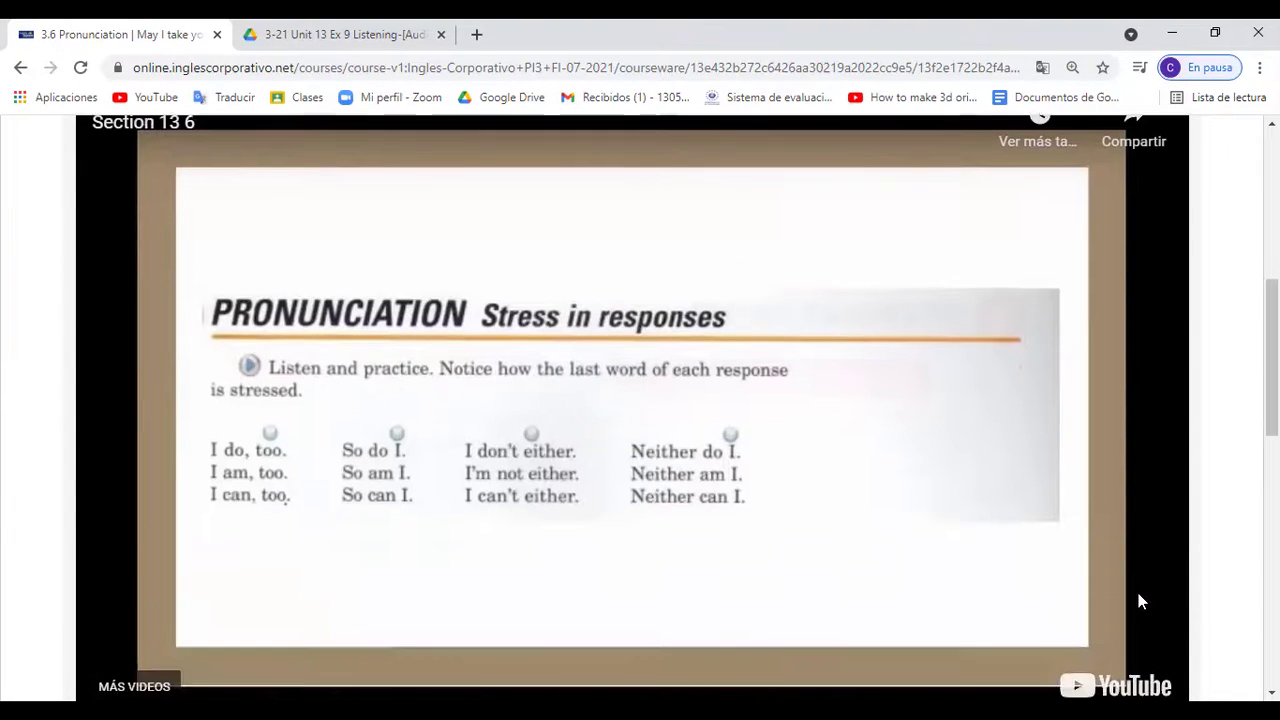
scroll(1198, 555, "down", 2)
scroll(1201, 556, "up", 2)
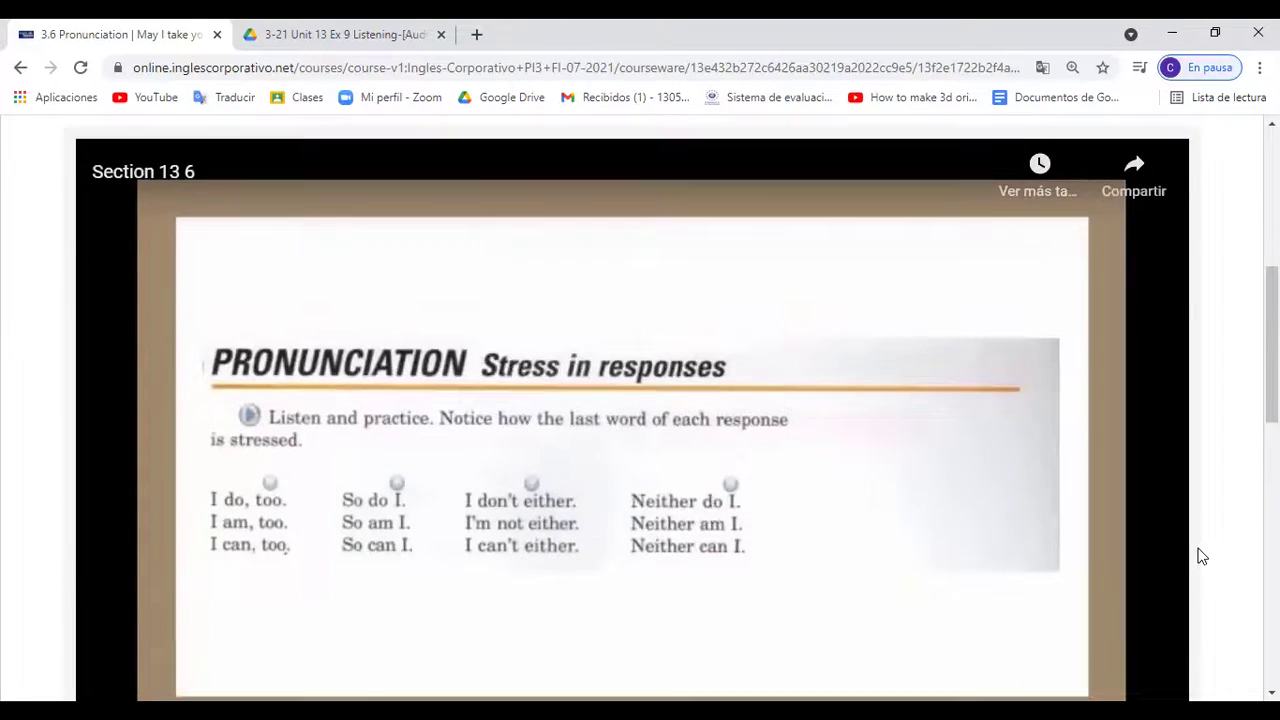
scroll(1201, 556, "up", 3)
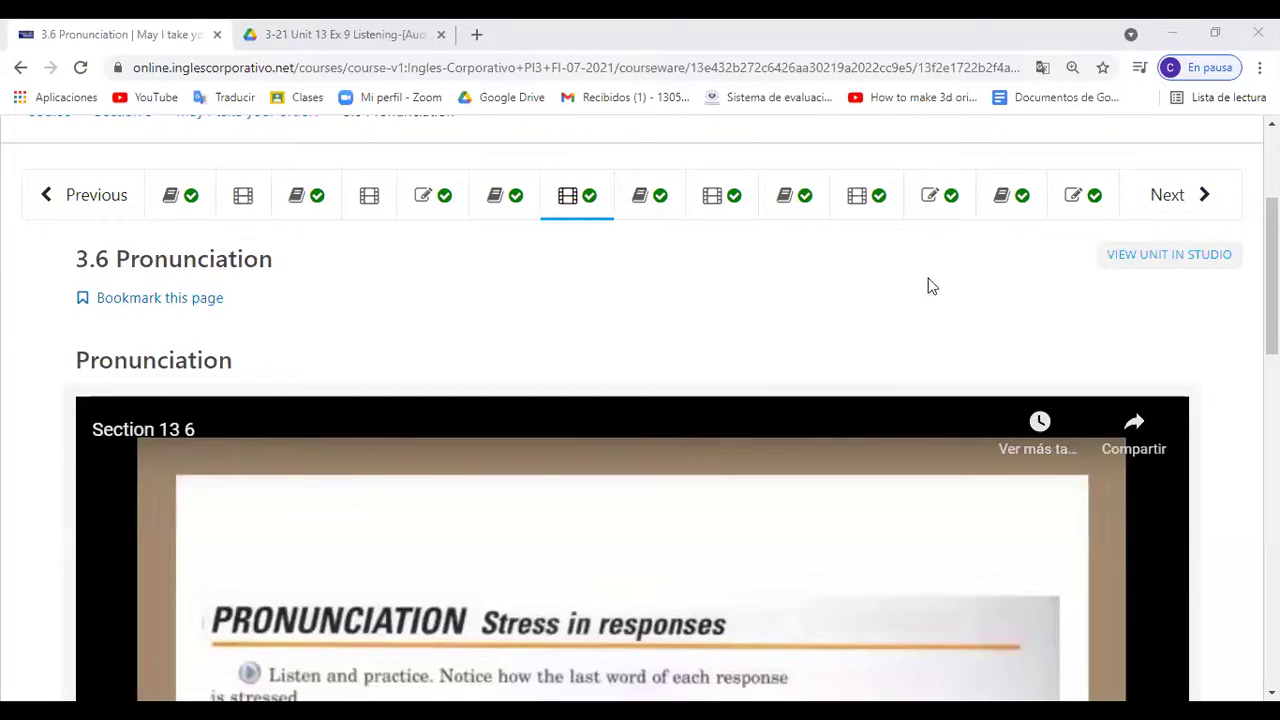
Return to the 3.13 listening exercise and advance to Midterm part A, "Listen to the conversations."
left_click(1090, 200)
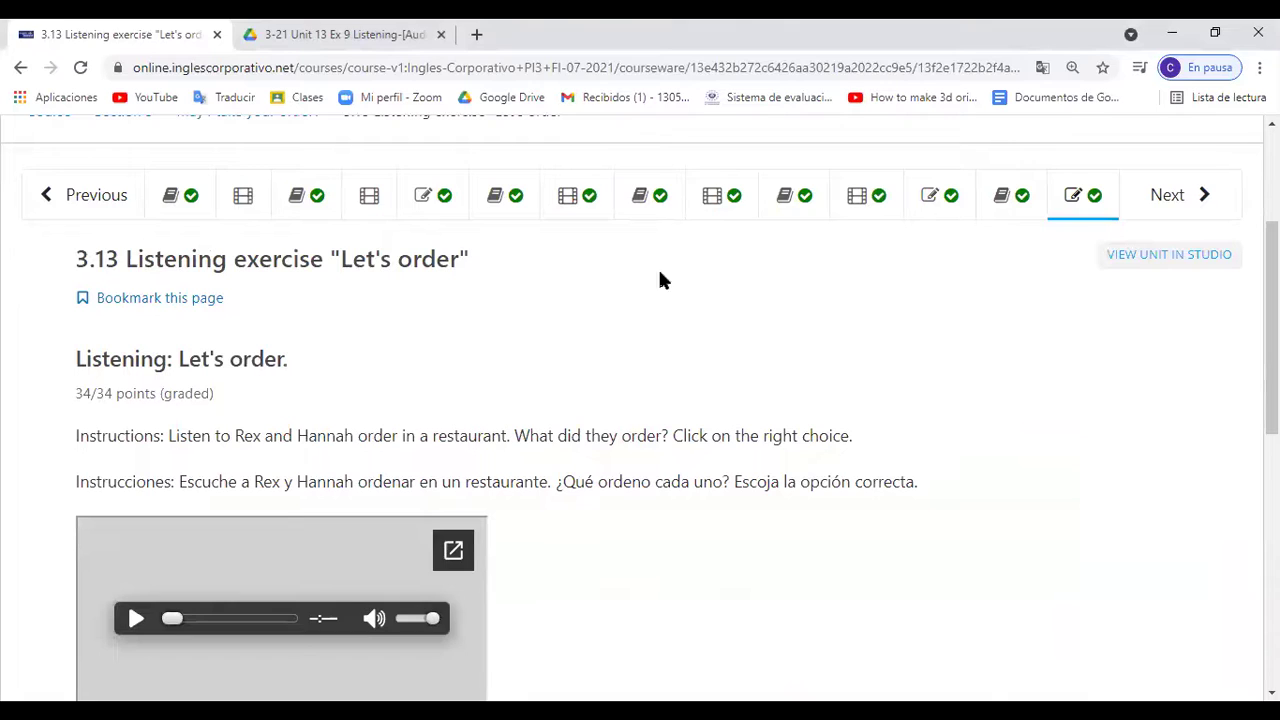
left_click(1209, 205)
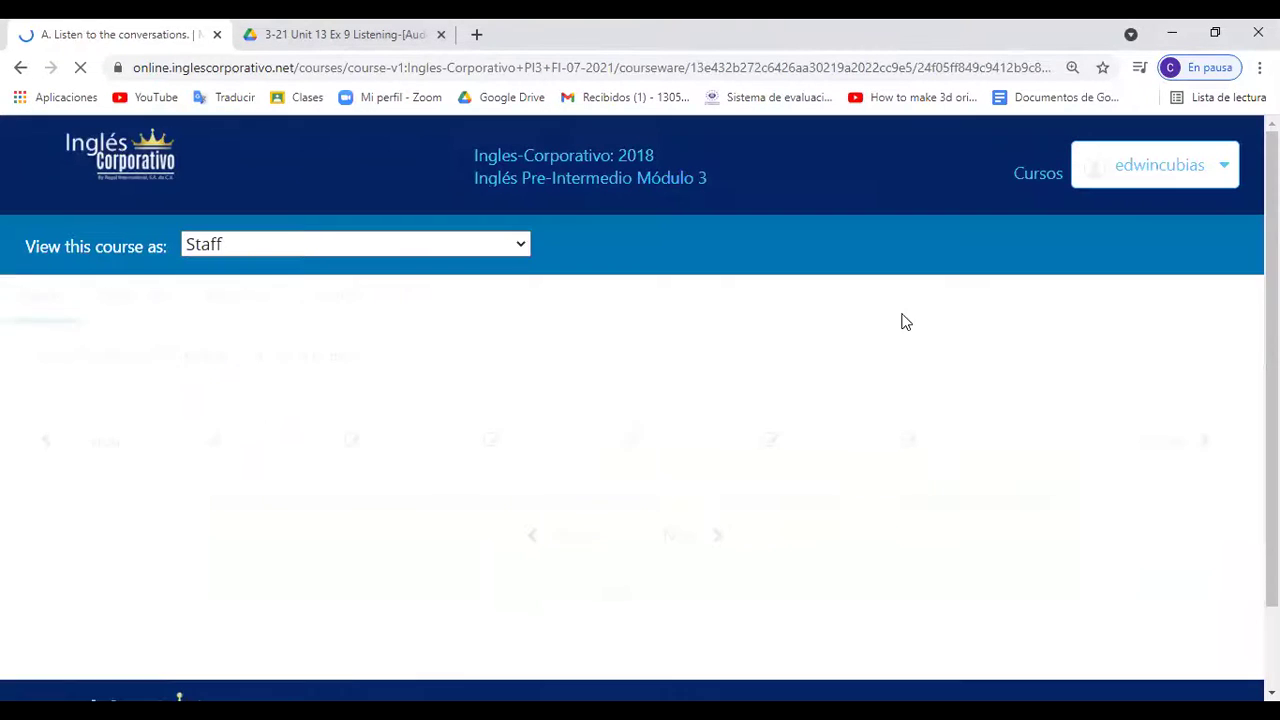
scroll(789, 446, "down", 1)
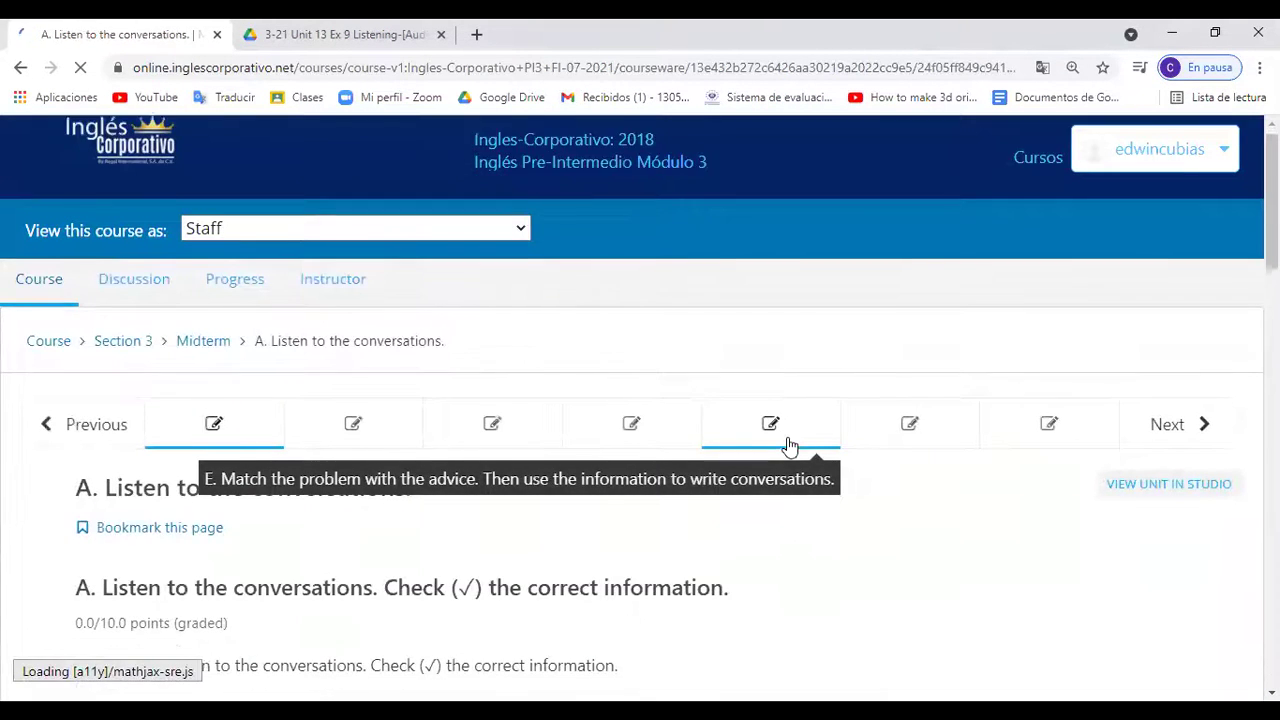
scroll(789, 446, "down", 1)
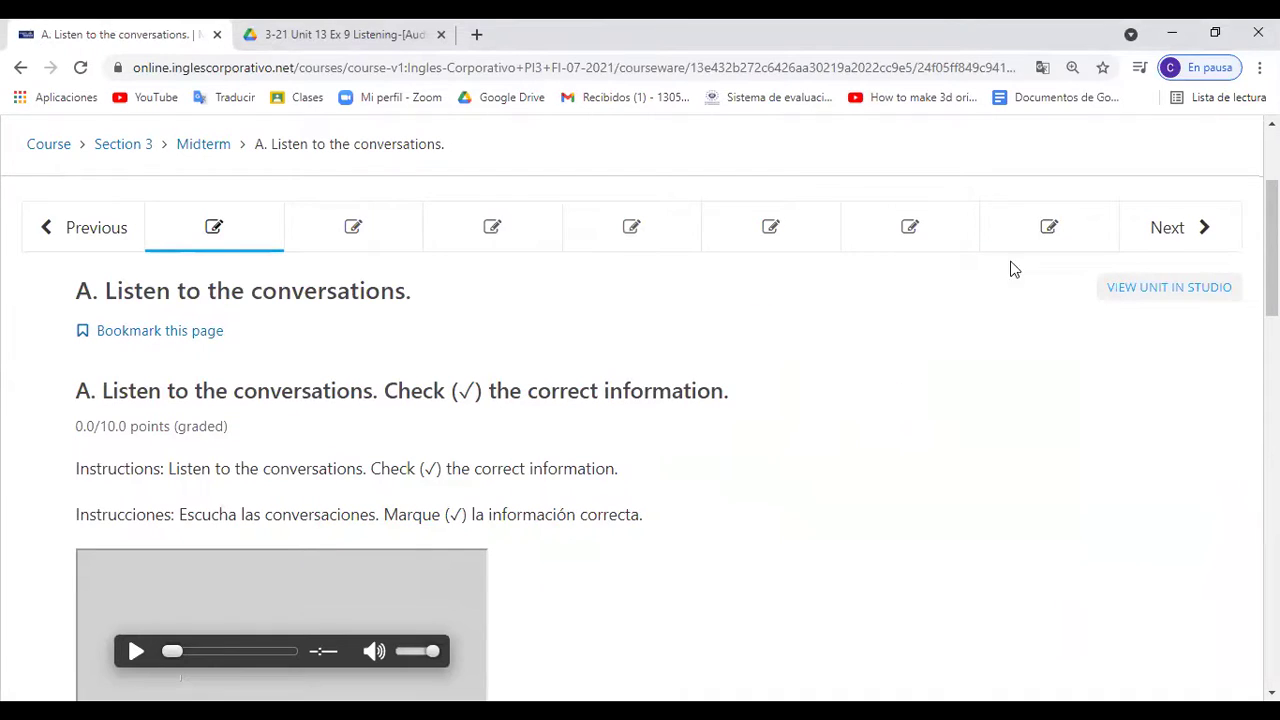
Examine the instructions and the statements under Information I to IV in Midterm part A without checking any
scroll(791, 342, "down", 3)
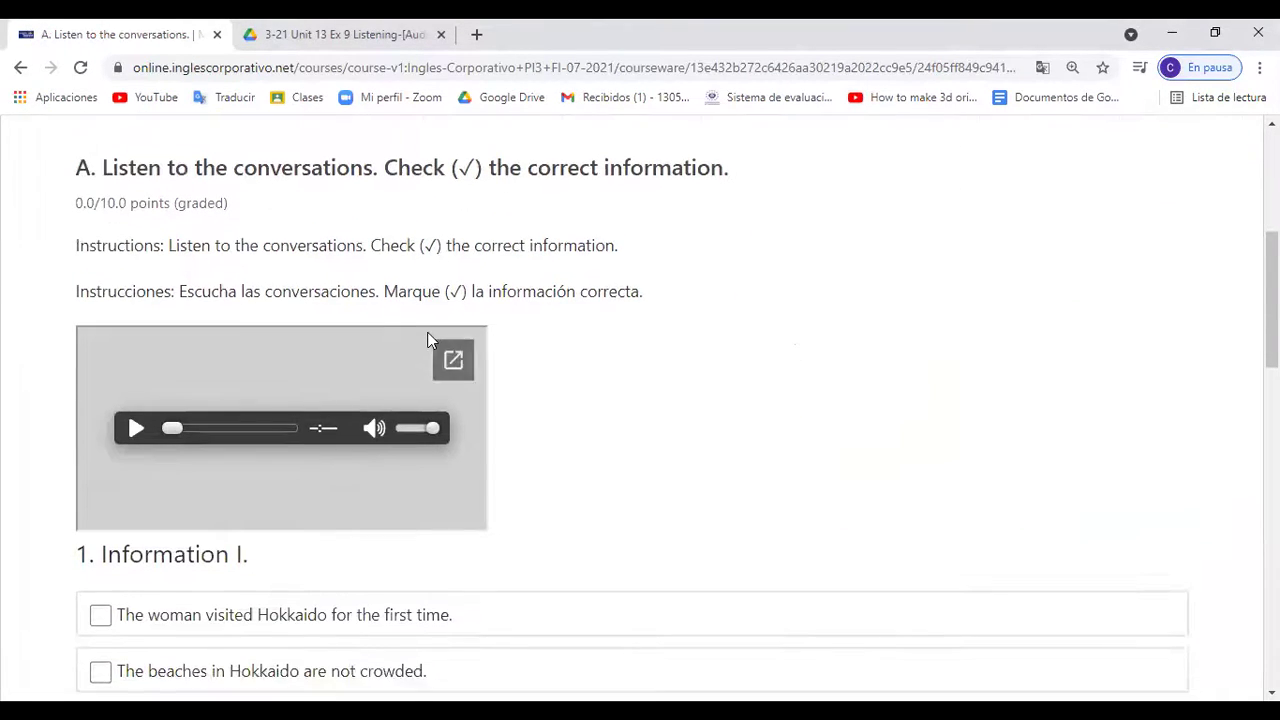
scroll(430, 340, "down", 4)
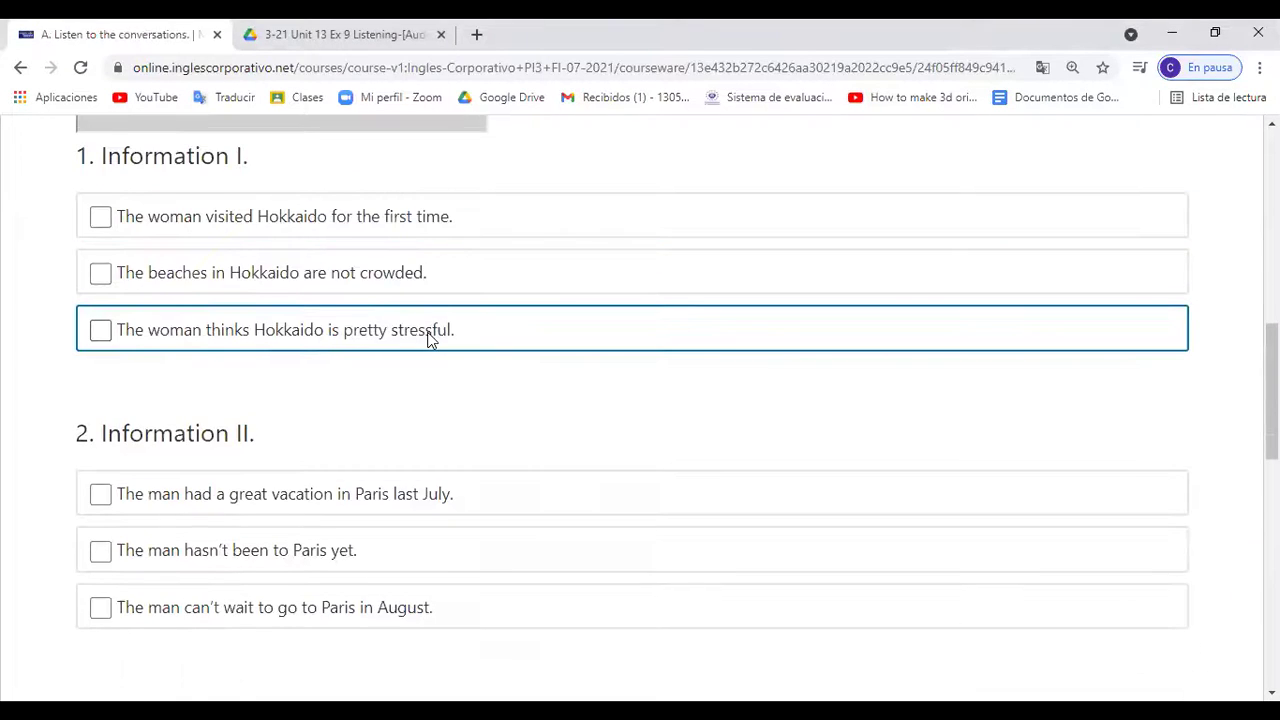
scroll(428, 340, "down", 1)
scroll(428, 340, "down", 2)
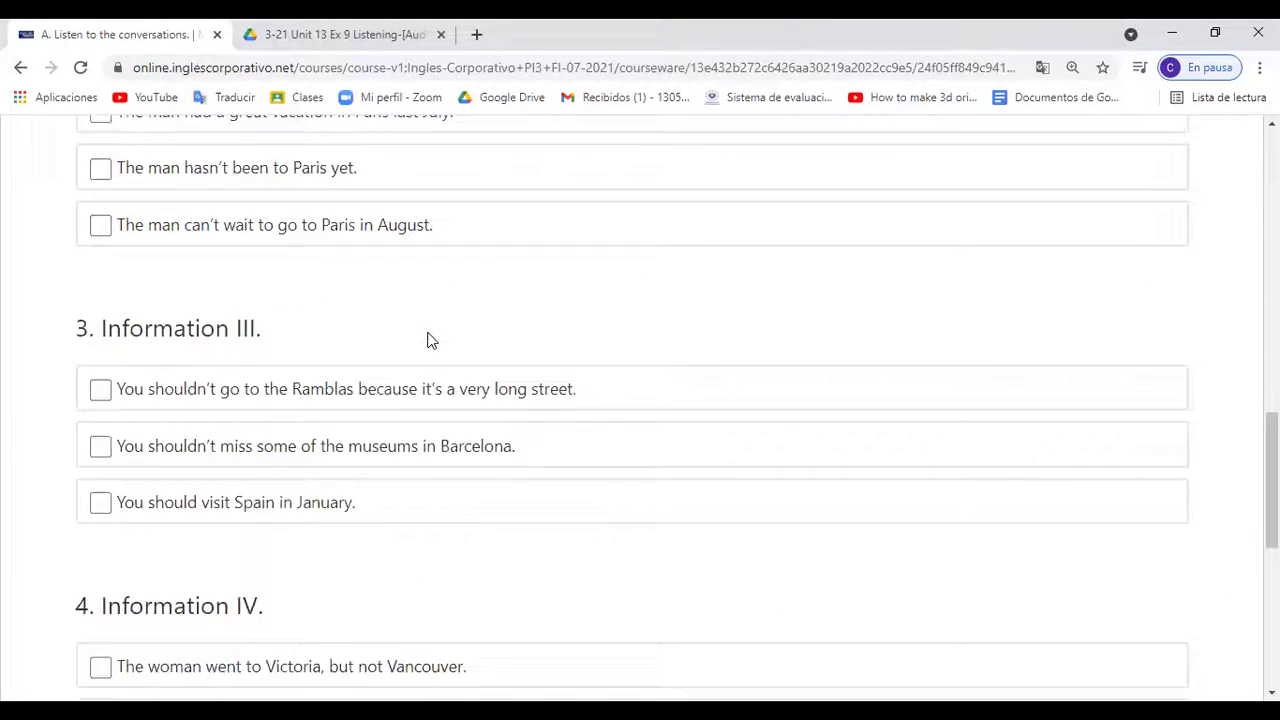
scroll(428, 340, "down", 3)
scroll(428, 340, "up", 2)
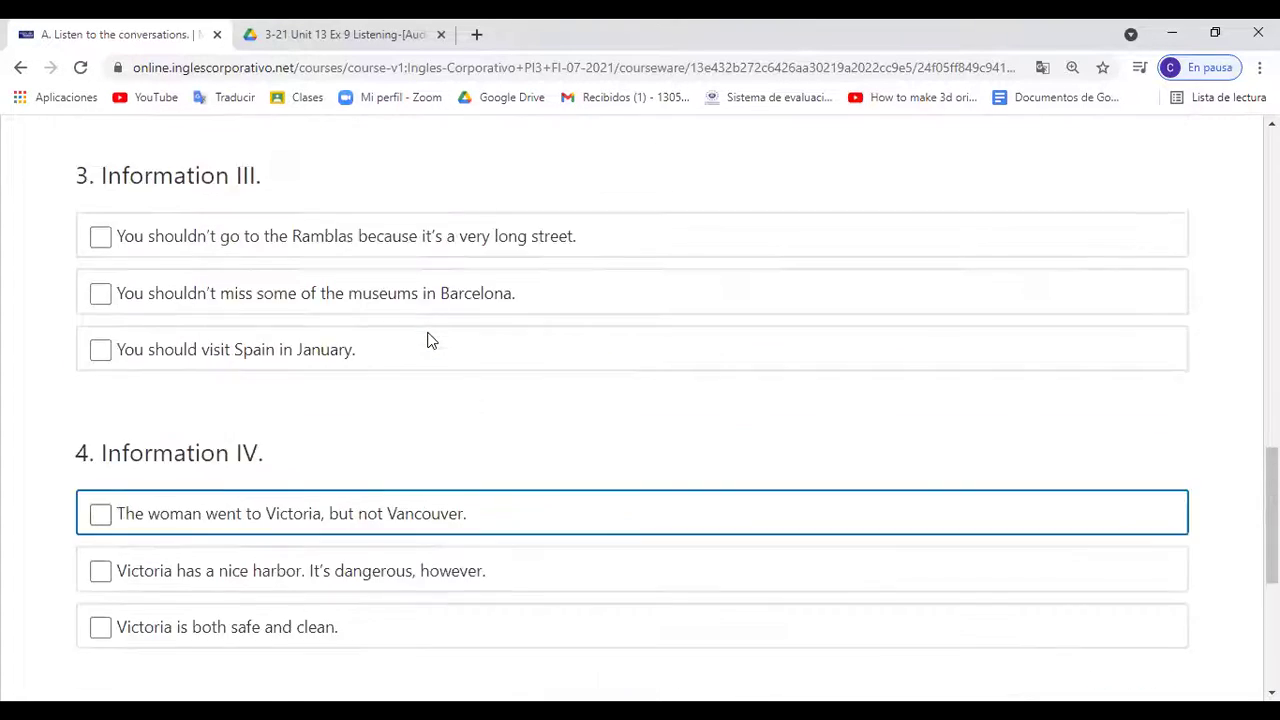
scroll(428, 340, "up", 8)
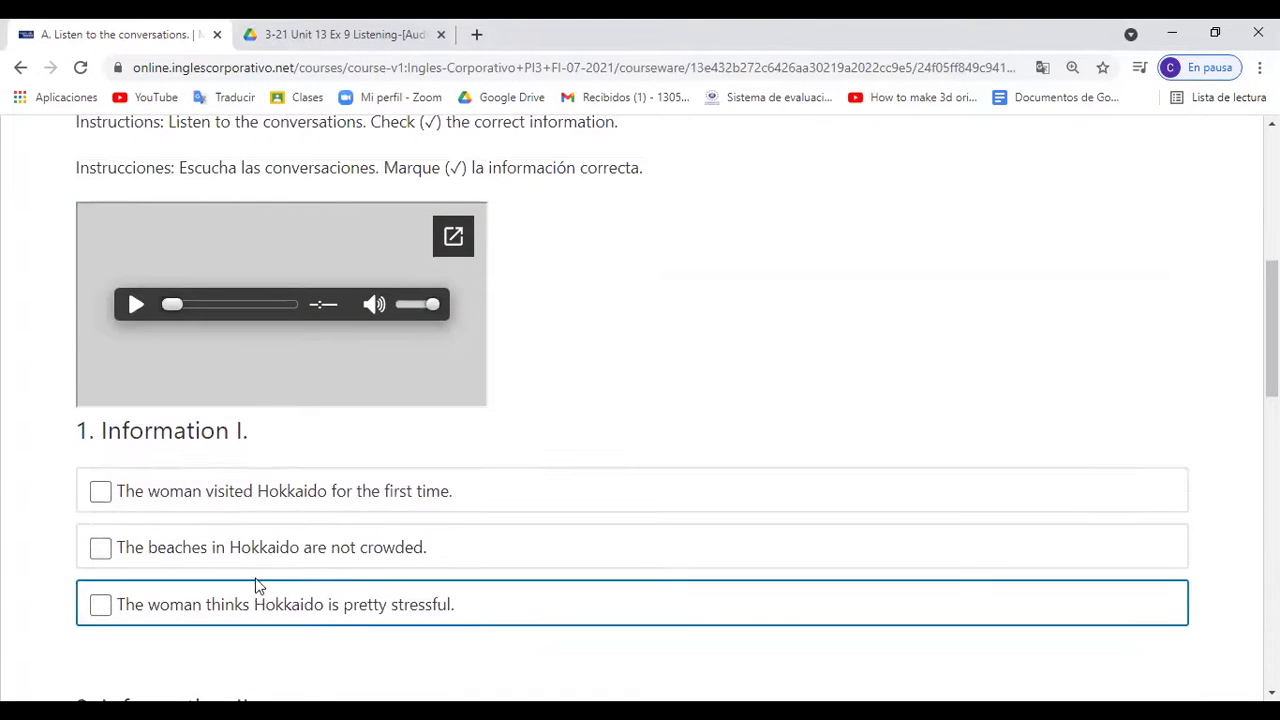
scroll(257, 590, "down", 3)
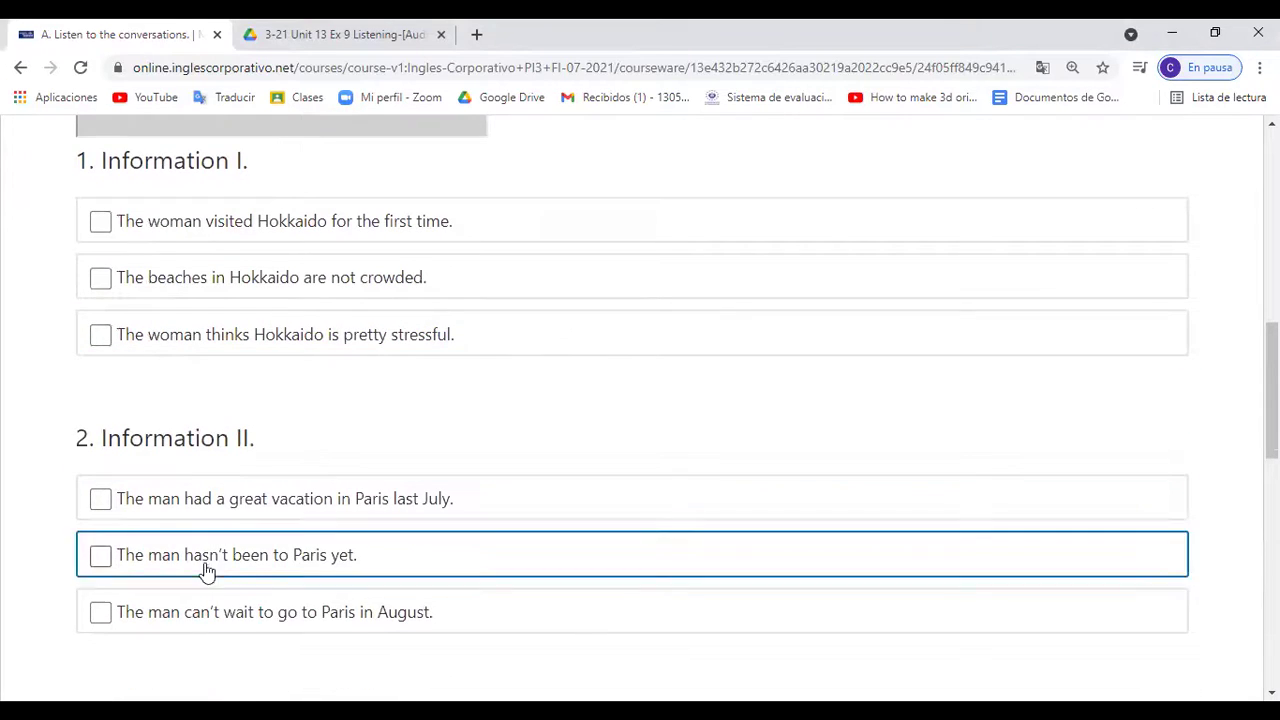
Close the "3-21 Unit 13 Ex 9 Listening" audio file in Google Drive and return to Midterm part A
scroll(206, 586, "down", 2)
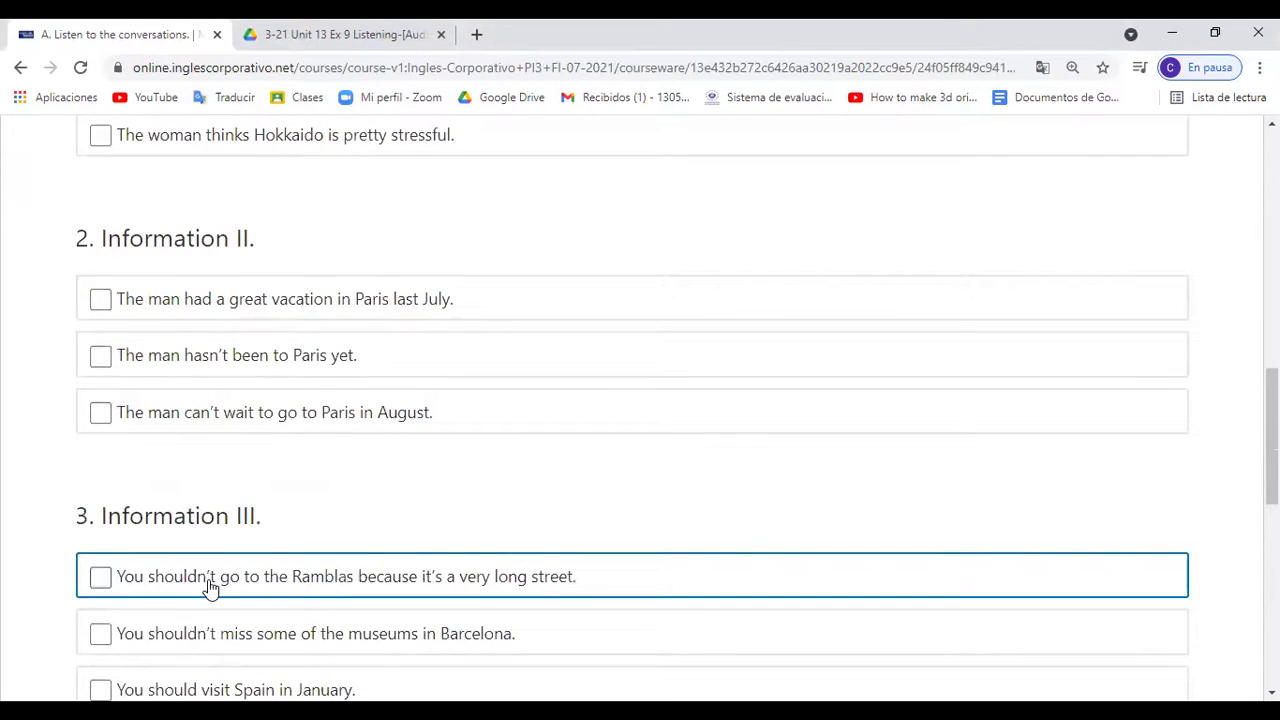
scroll(210, 588, "up", 5)
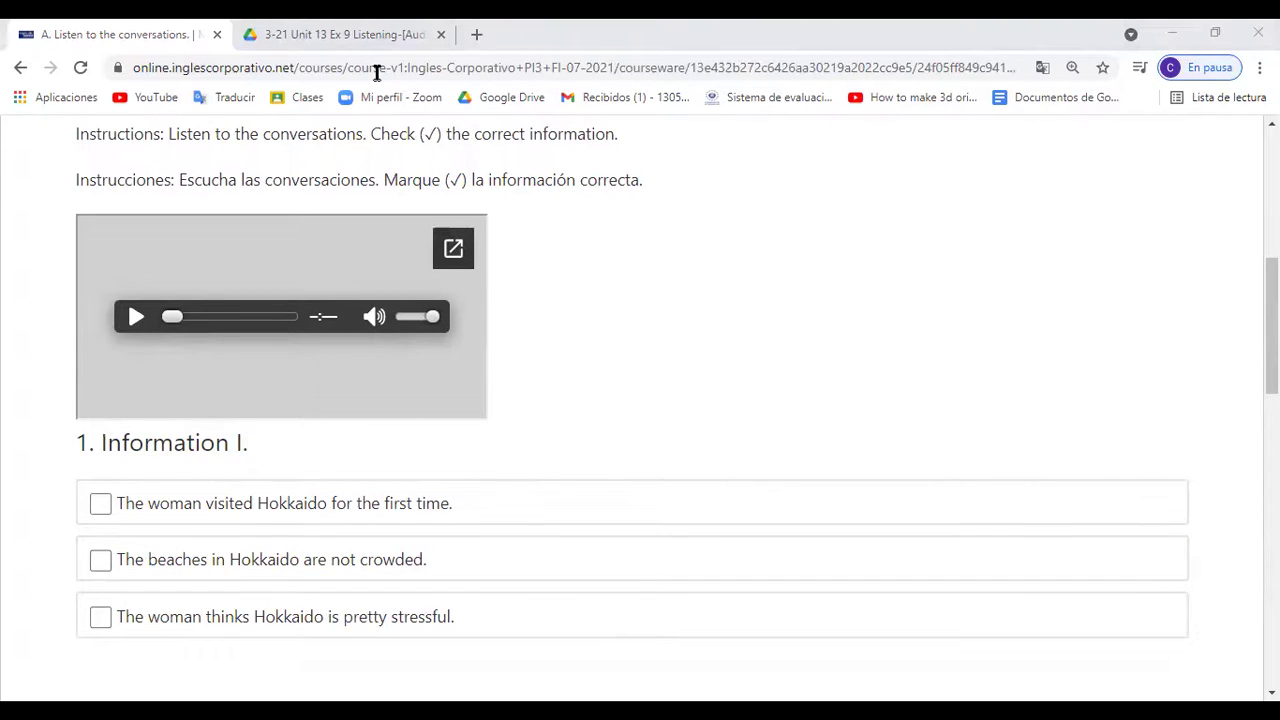
key("ctrl+Tab")
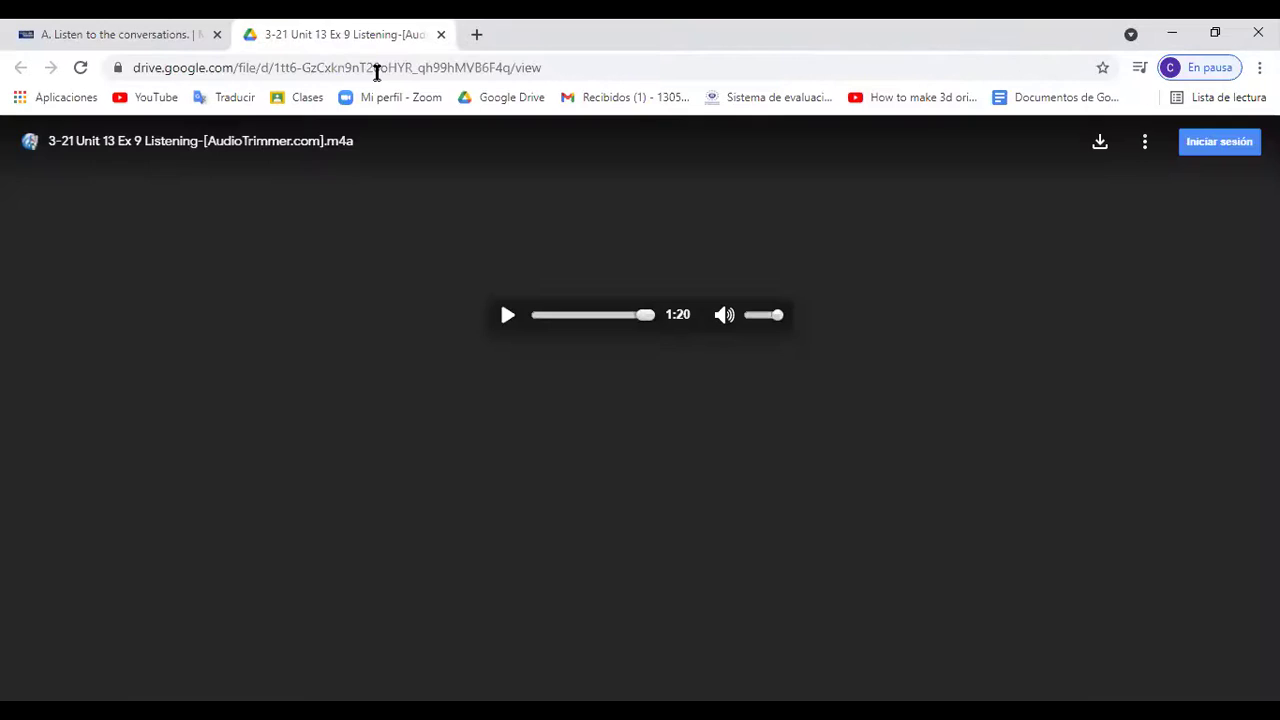
key("ctrl+w")
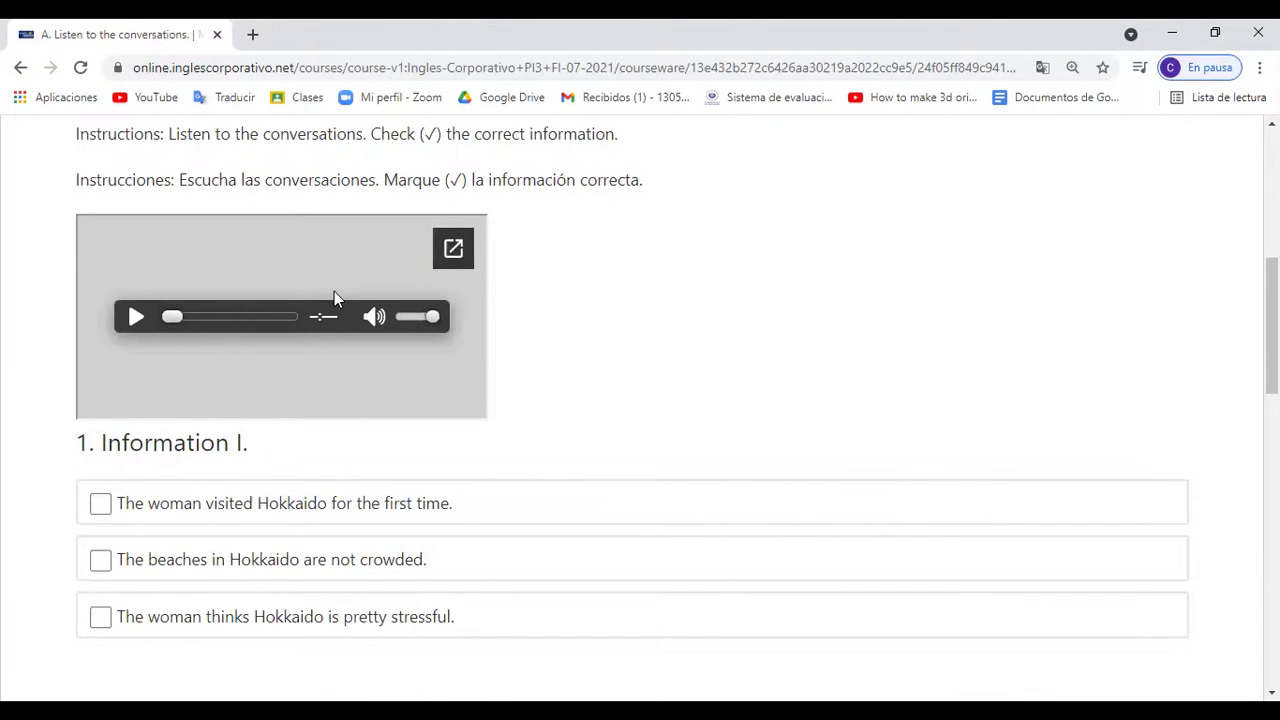
Open Midterm part B, "Put the words in the correct order to make sentences," and examine the sentence choices for all three items
scroll(356, 455, "down", 2)
scroll(354, 449, "up", 5)
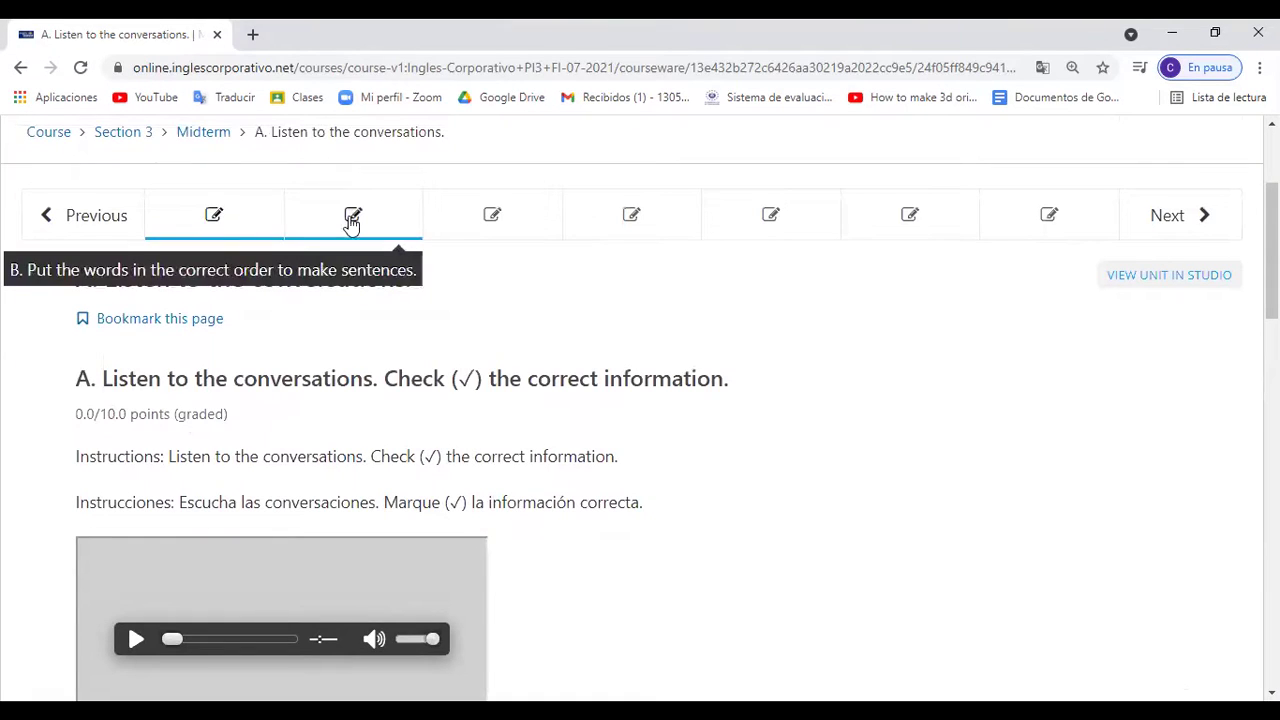
left_click(352, 216)
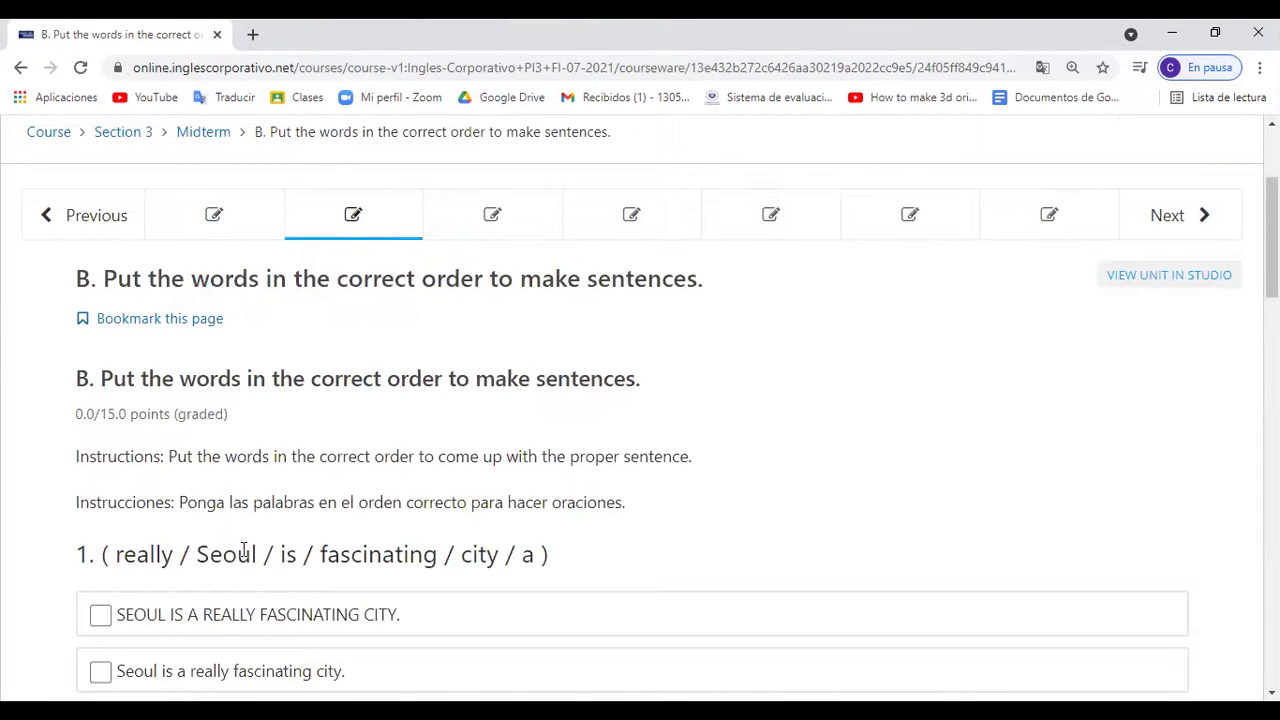
scroll(357, 560, "down", 2)
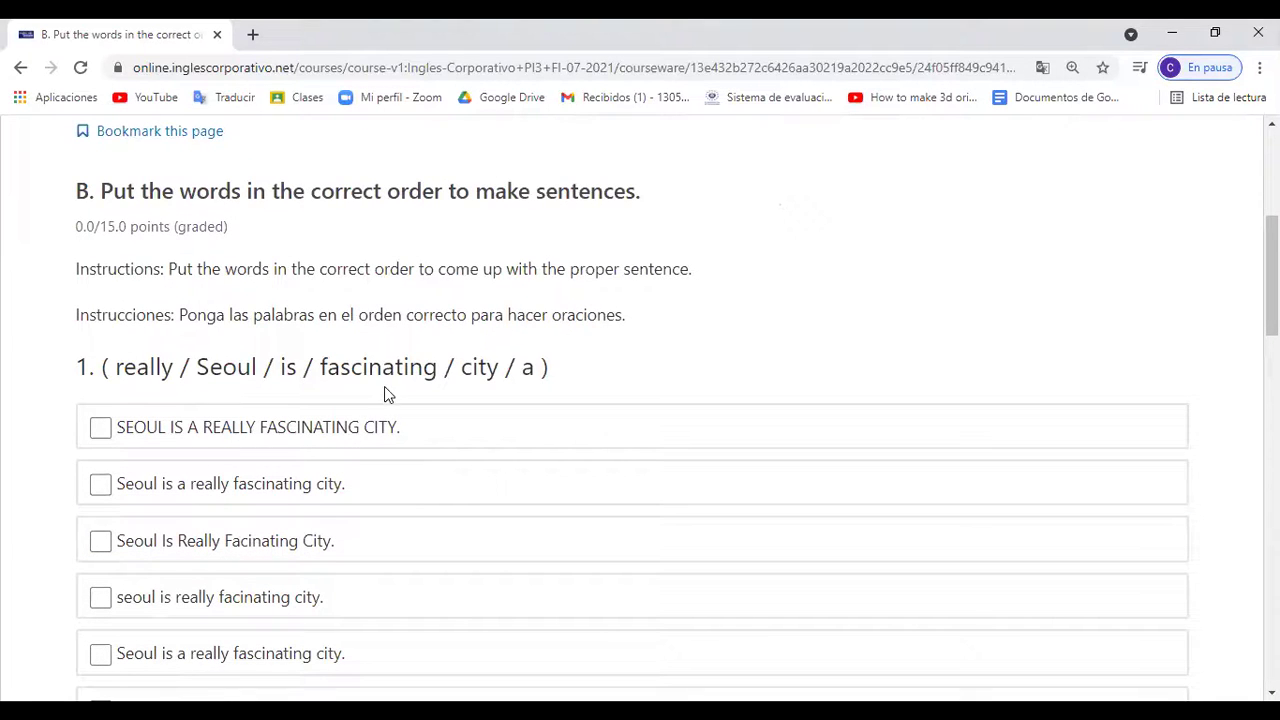
scroll(337, 568, "down", 2)
scroll(337, 568, "down", 2)
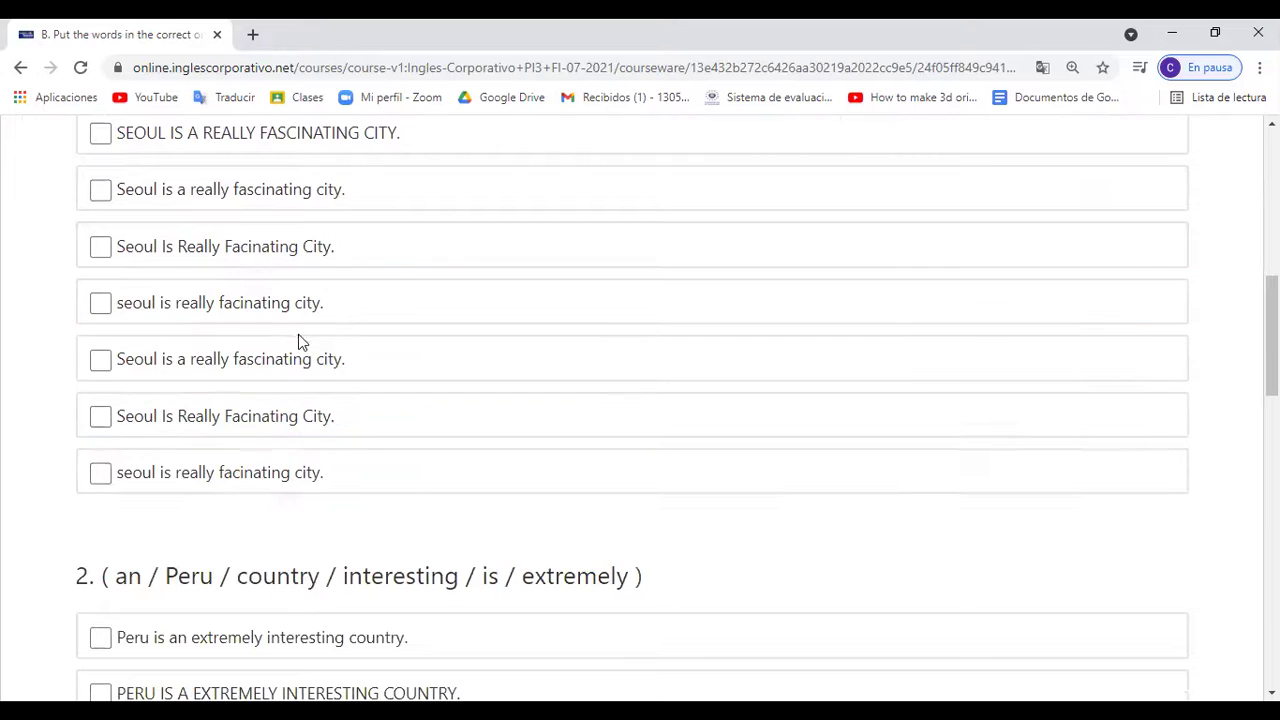
scroll(309, 517, "down", 2)
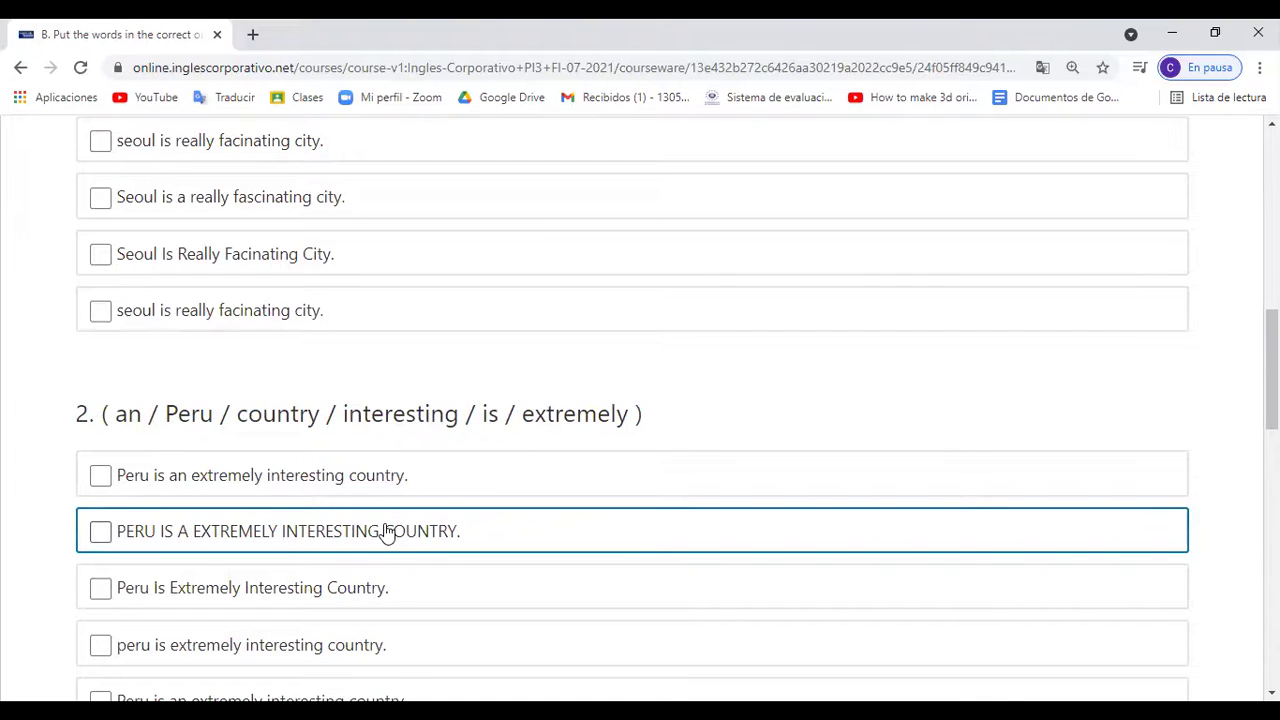
scroll(387, 533, "up", 4)
scroll(387, 533, "down", 10)
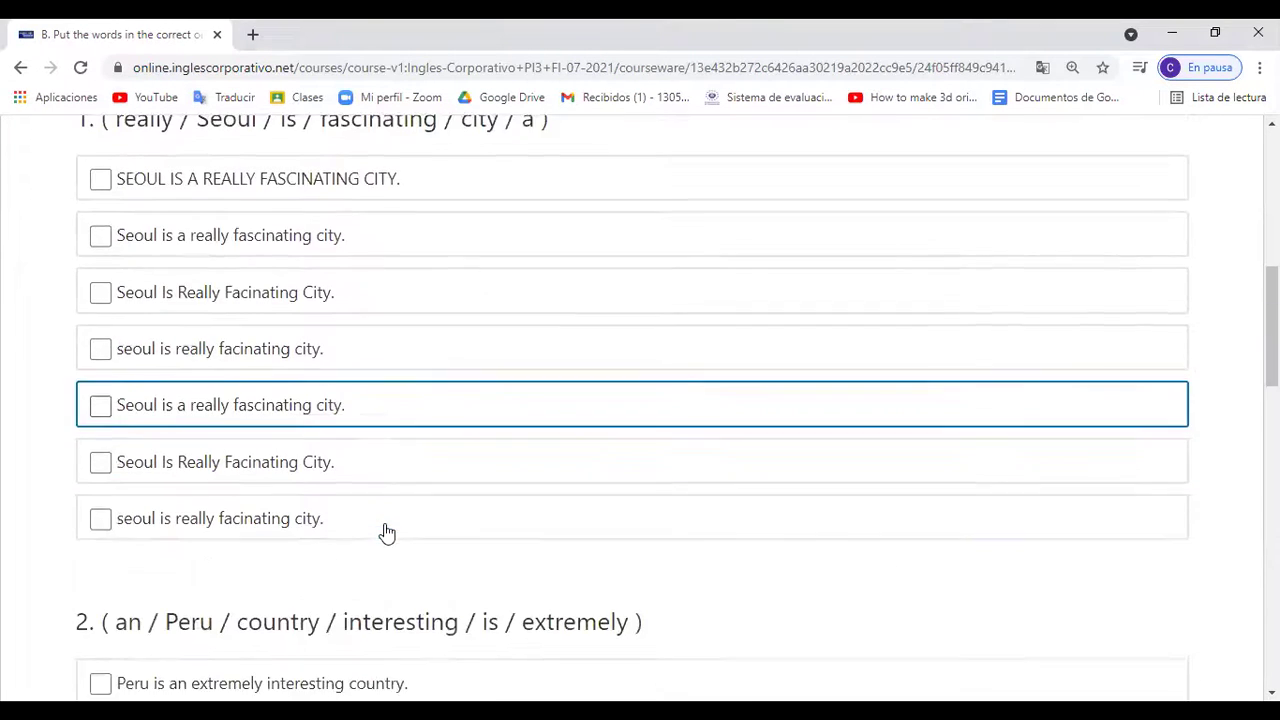
scroll(387, 533, "down", 4)
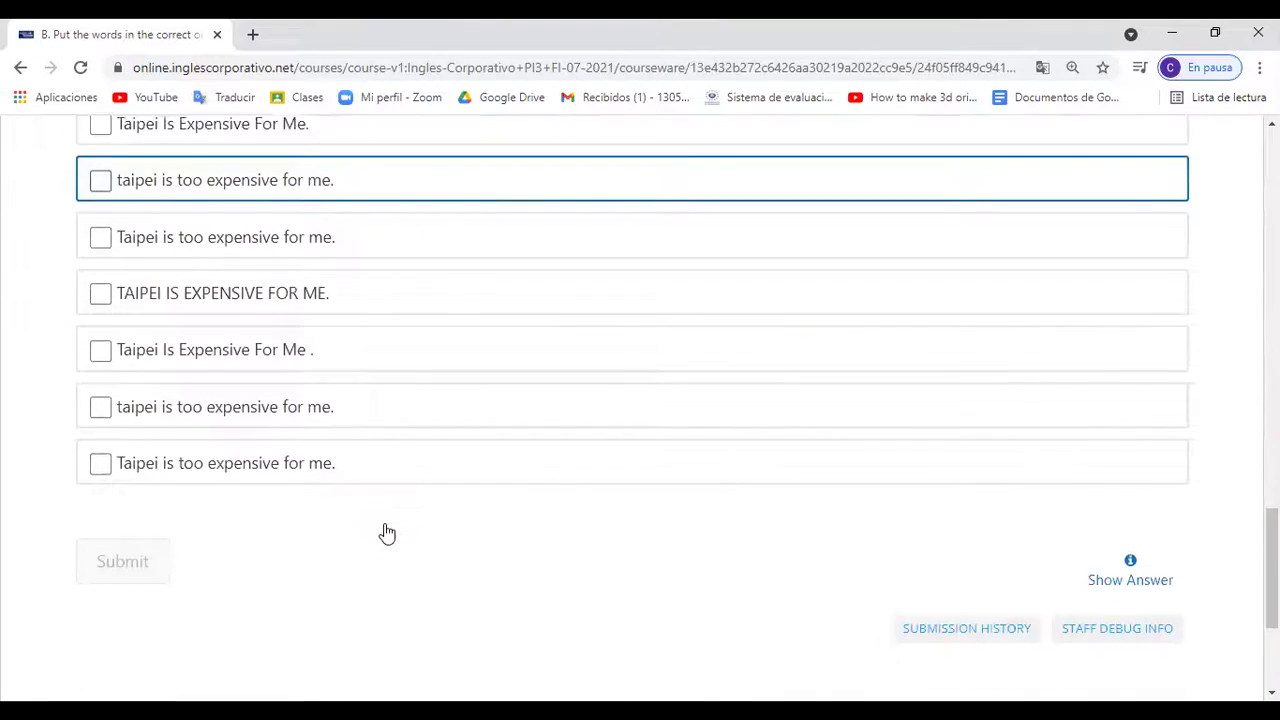
scroll(387, 533, "up", 2)
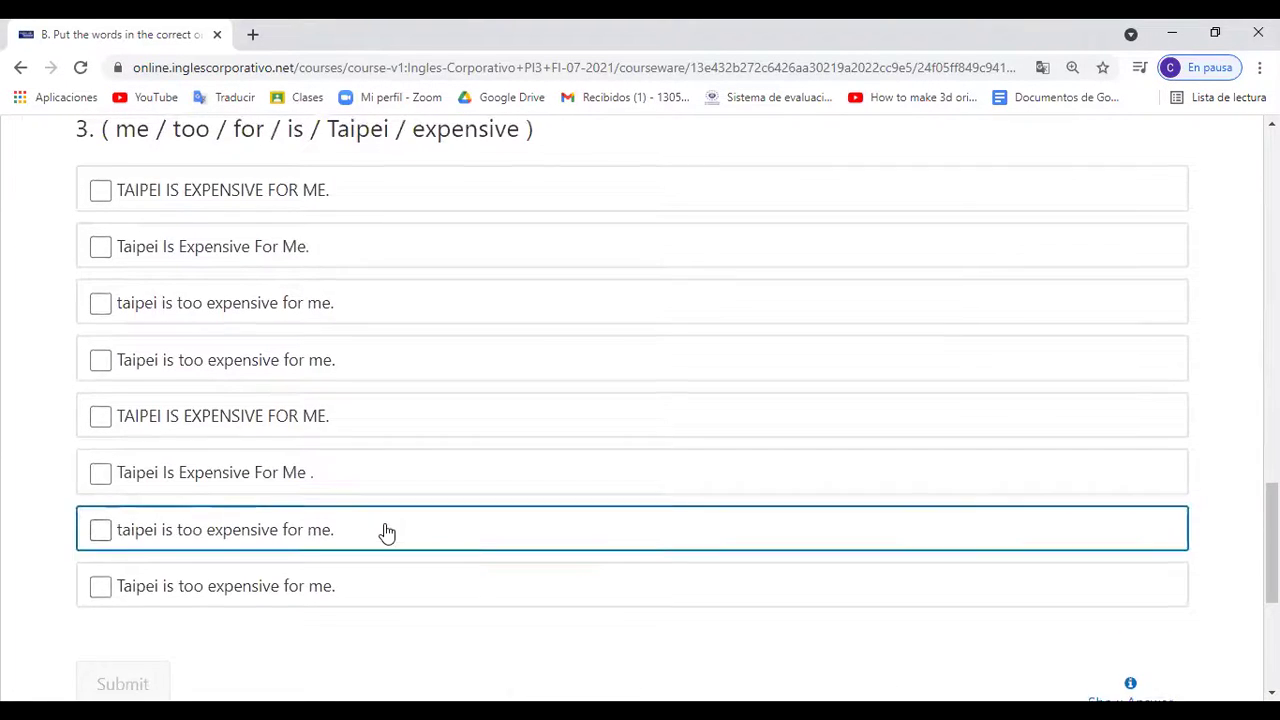
scroll(386, 531, "up", 1)
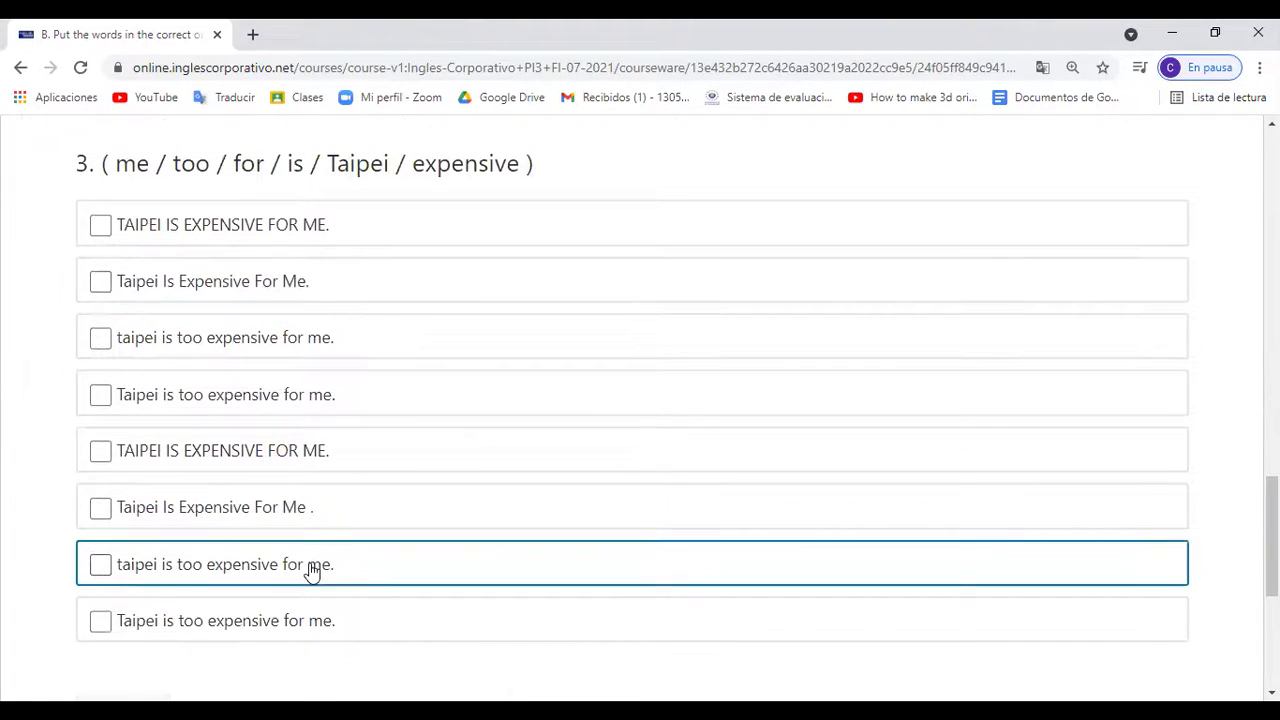
scroll(587, 400, "down", 1)
scroll(587, 400, "down", 2)
Open Midterm part C, "Circle the correct word," and examine its instructions and adjective choices without selecting any
scroll(587, 400, "up", 6)
scroll(587, 400, "up", 10)
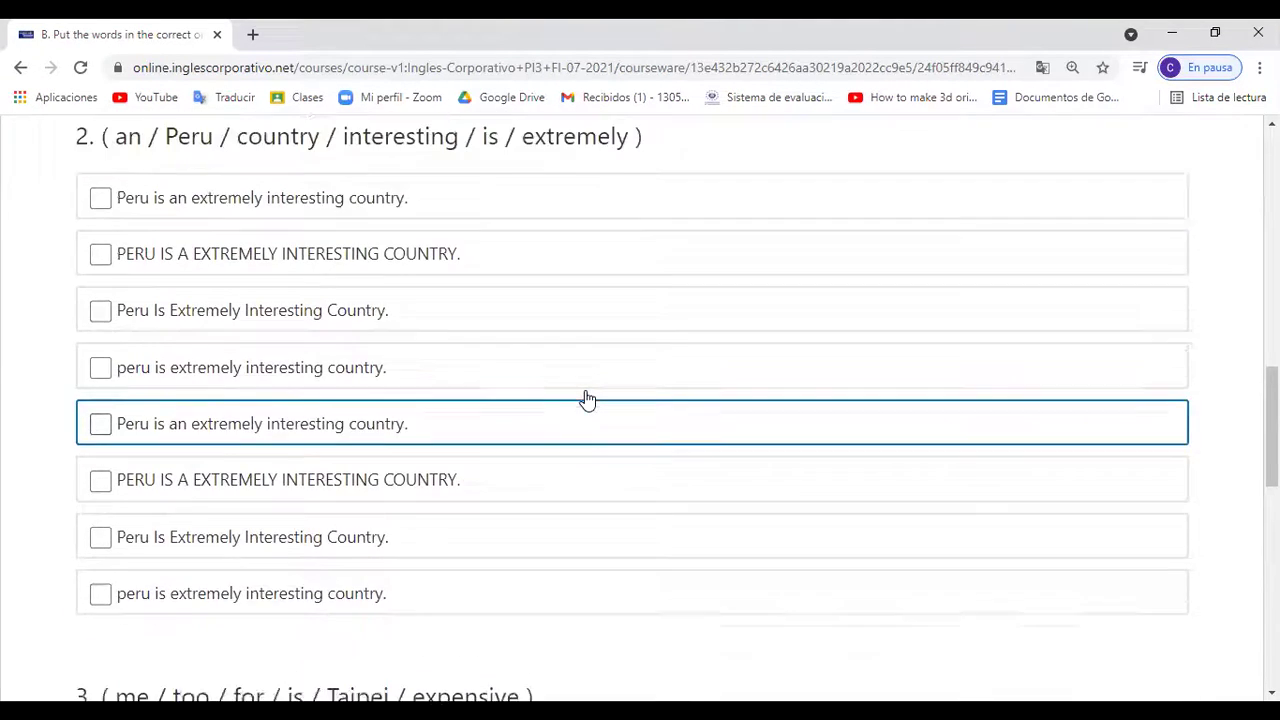
scroll(587, 400, "up", 9)
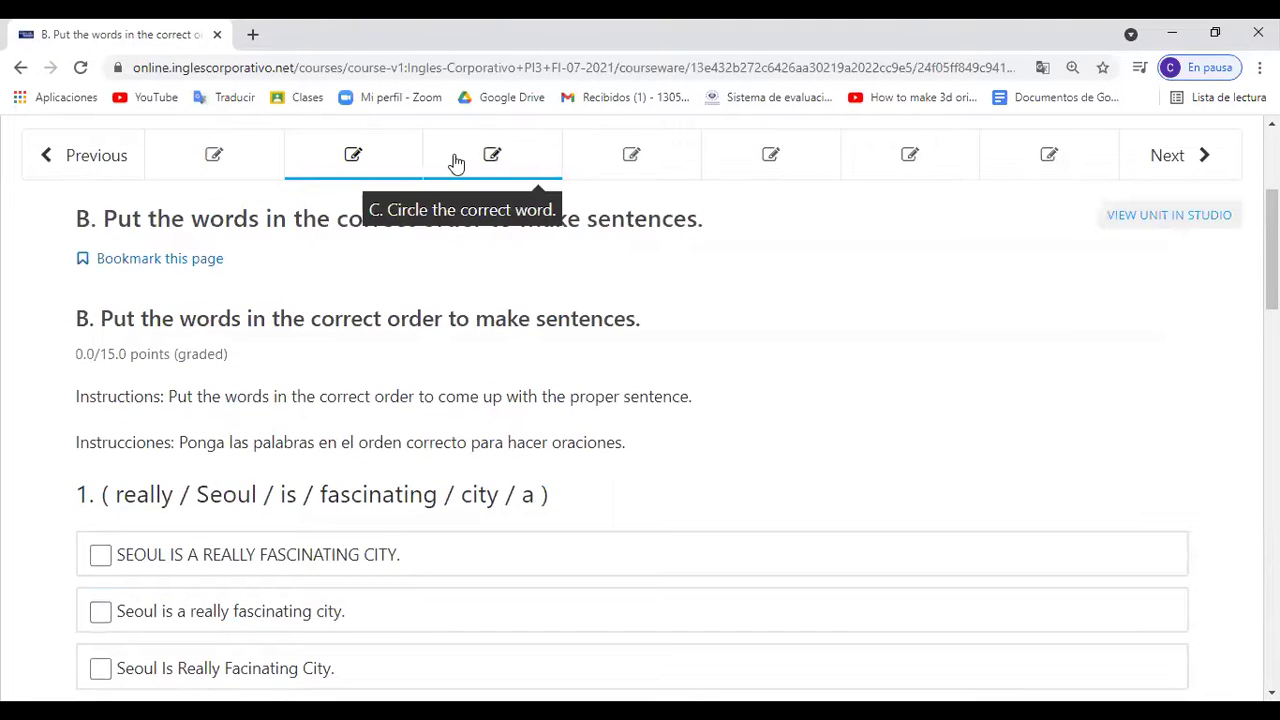
left_click(456, 162)
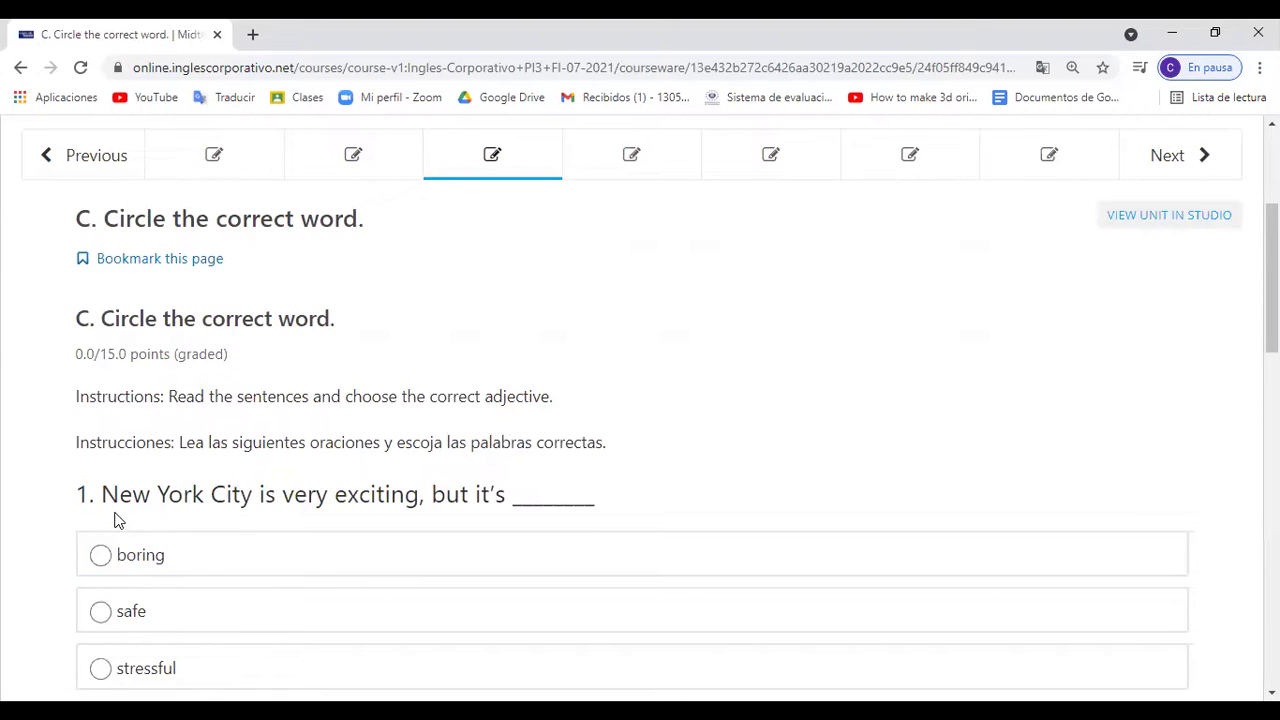
scroll(433, 510, "down", 2)
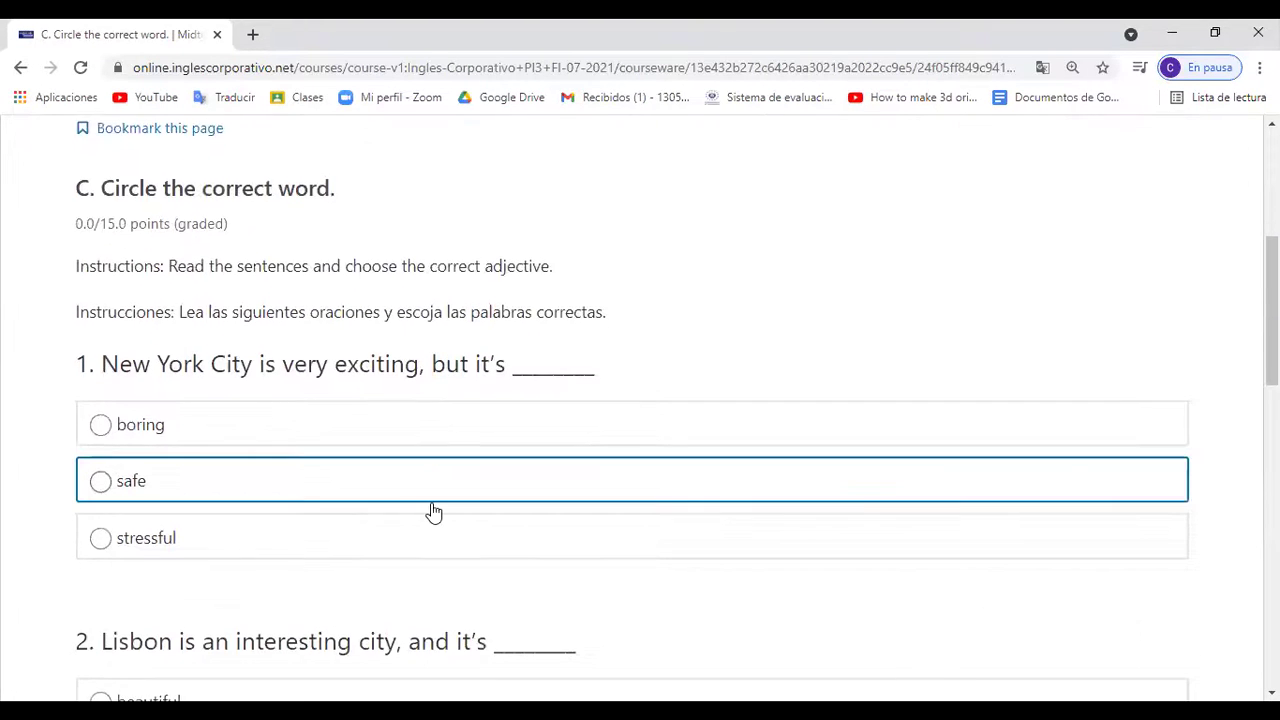
scroll(433, 512, "down", 4)
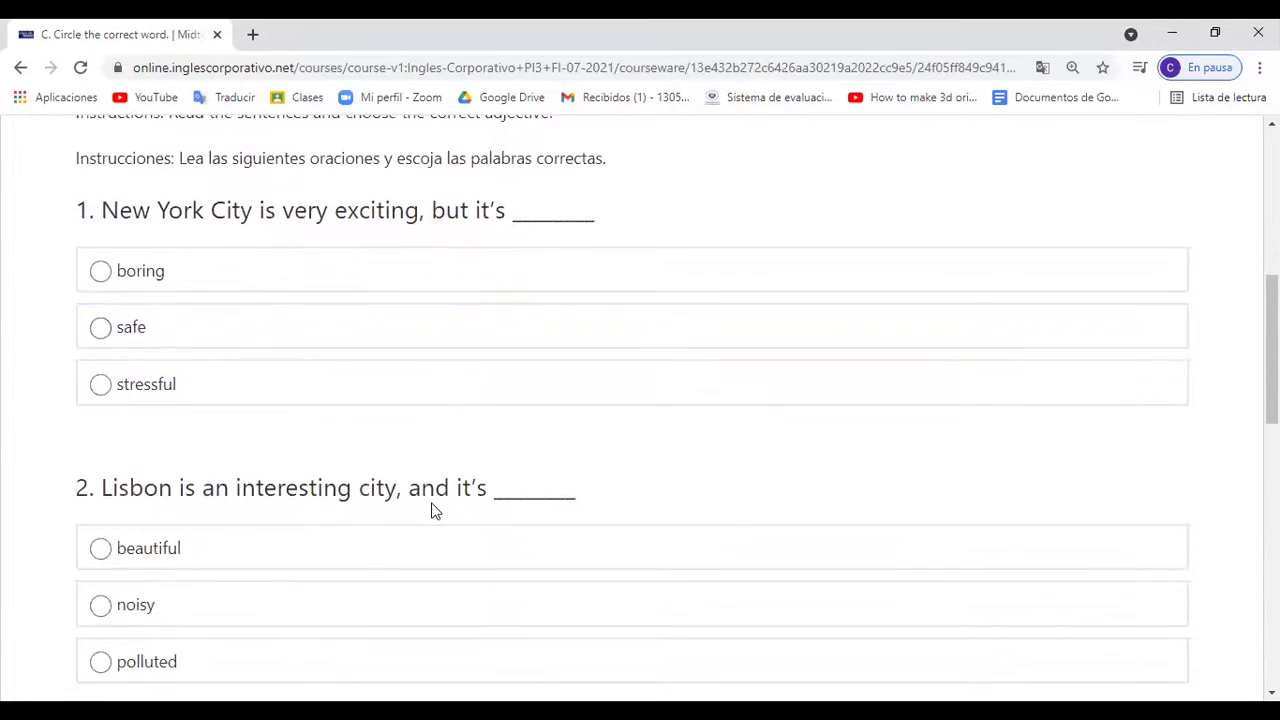
scroll(433, 510, "down", 6)
Open Midterm part D on should, shouldn't, or can't, and examine its three sentences without answering
scroll(433, 510, "up", 4)
scroll(433, 510, "up", 7)
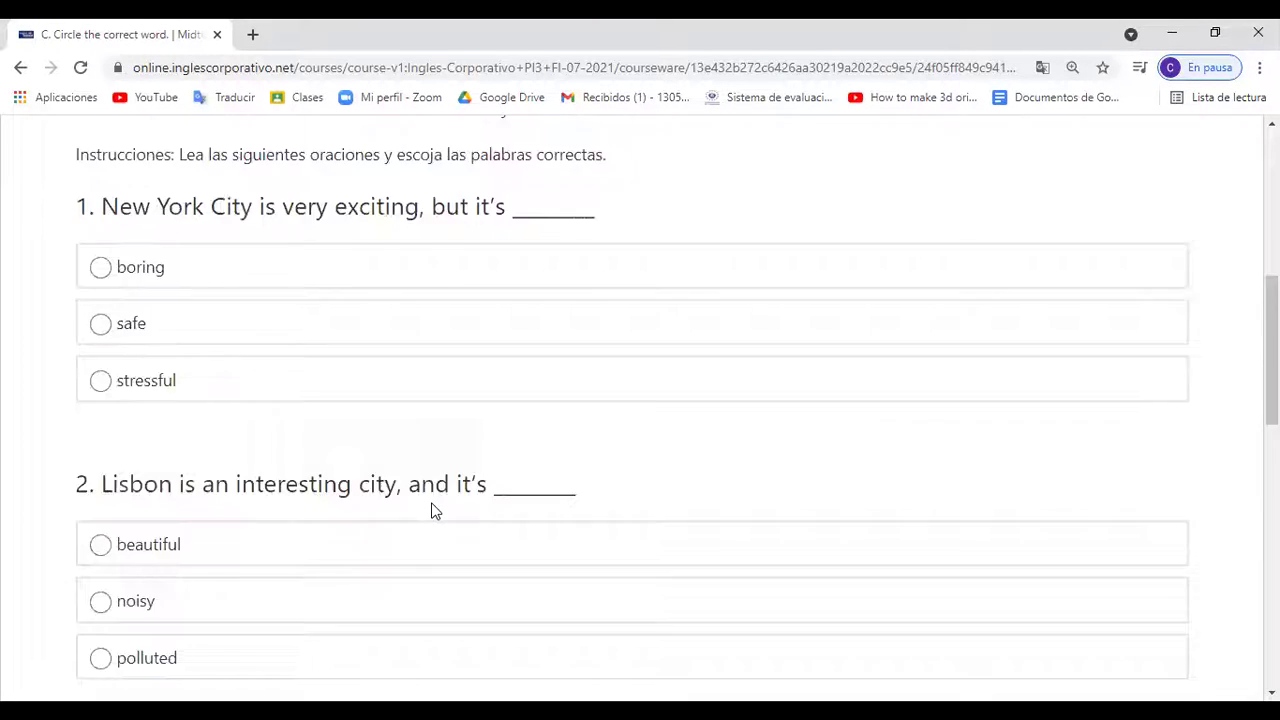
scroll(433, 512, "up", 1)
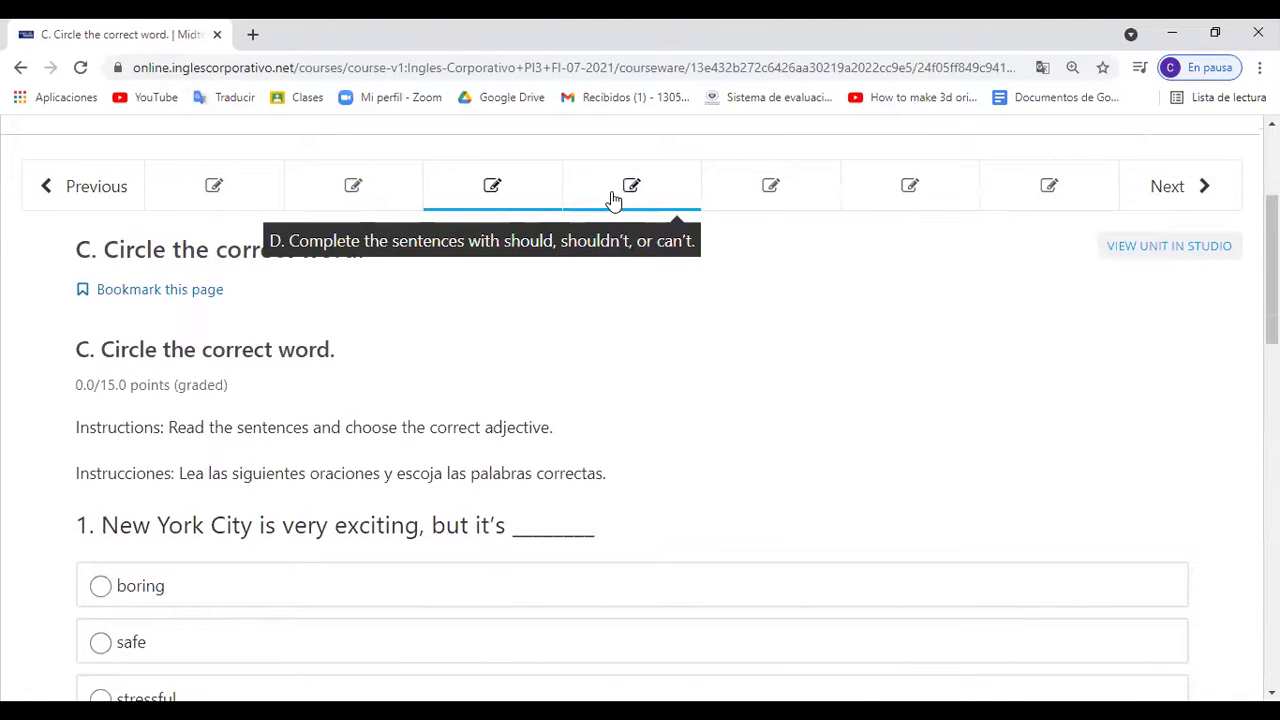
left_click(614, 198)
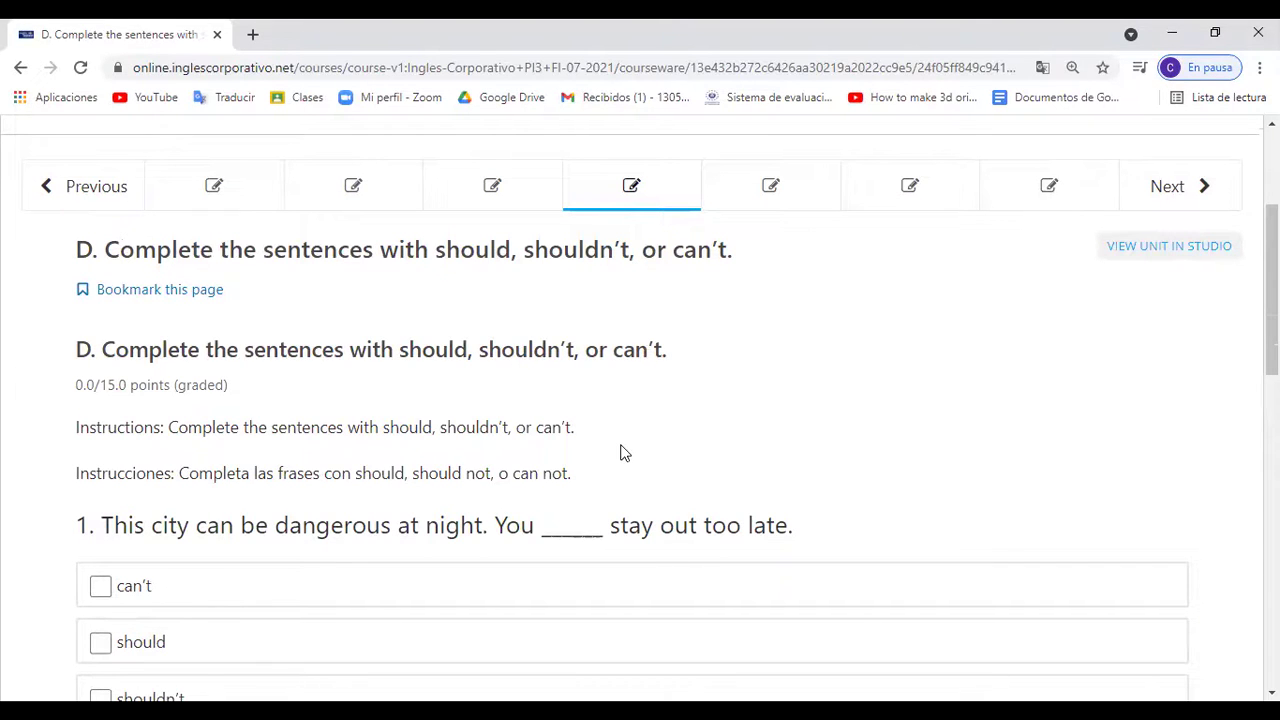
scroll(620, 453, "down", 4)
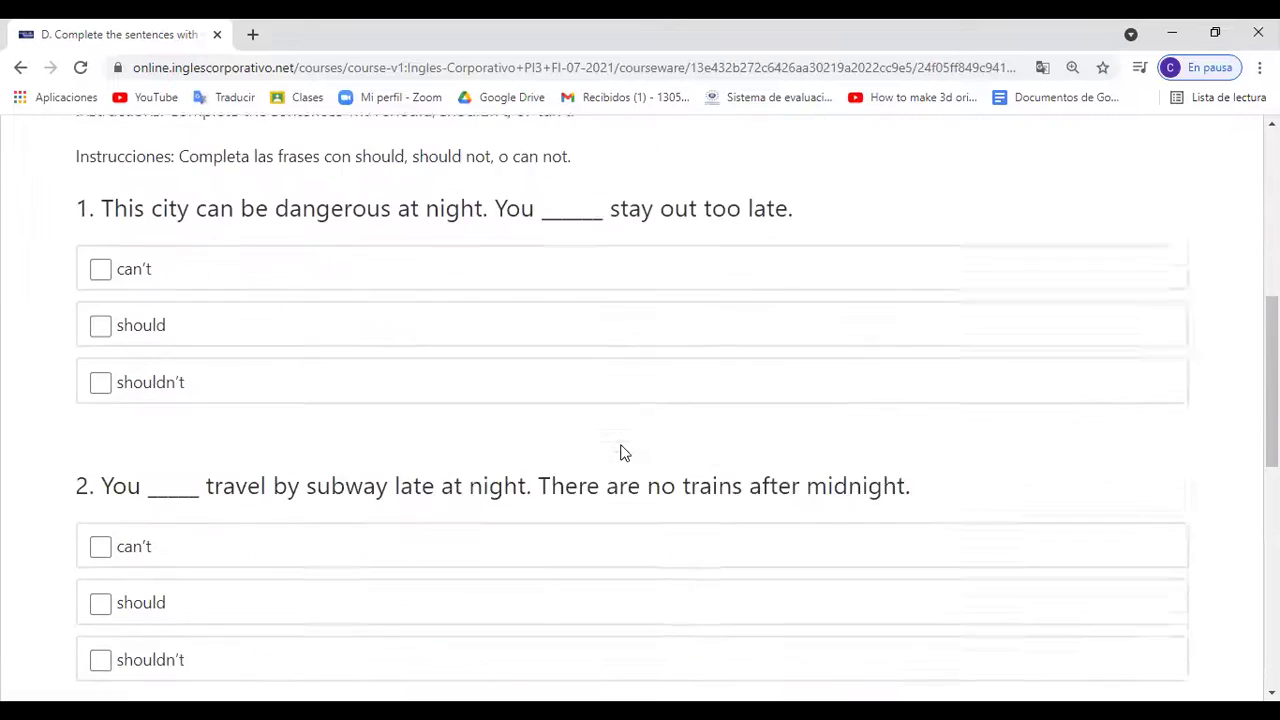
scroll(621, 446, "down", 6)
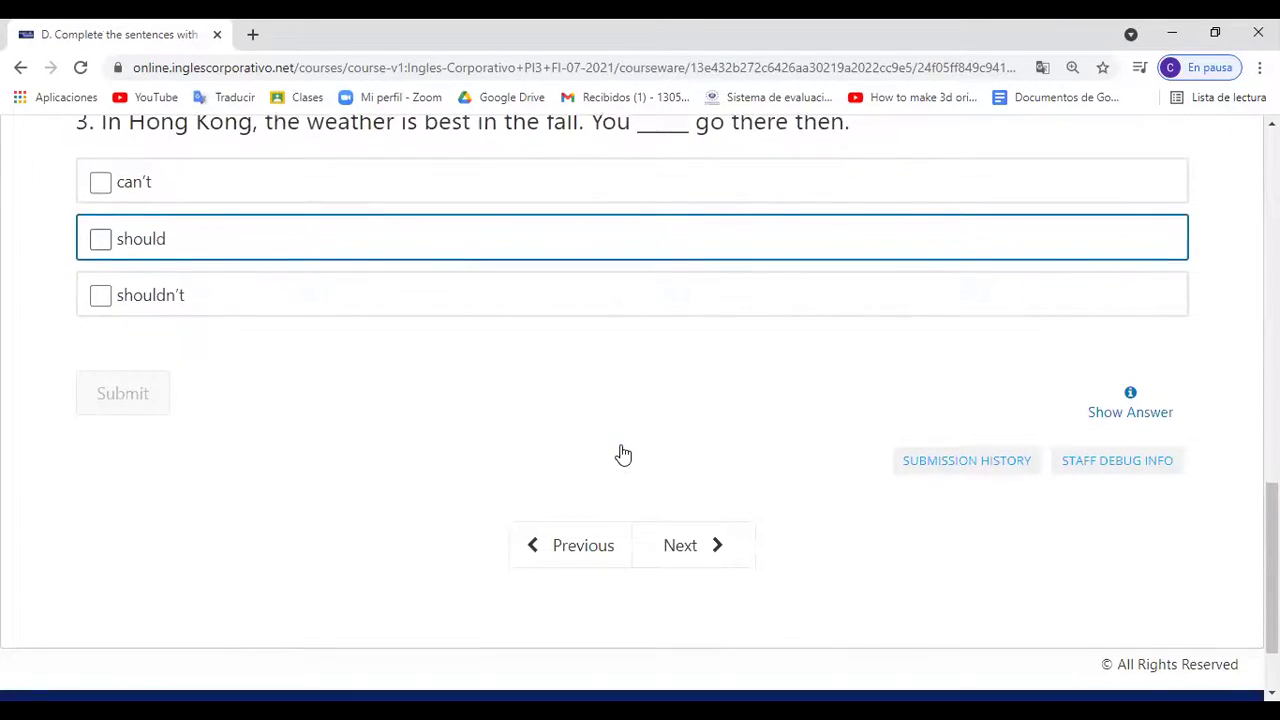
Open Midterm part E, "Match the problem with the advice," and examine the advice choices for the four health problems
scroll(620, 453, "up", 12)
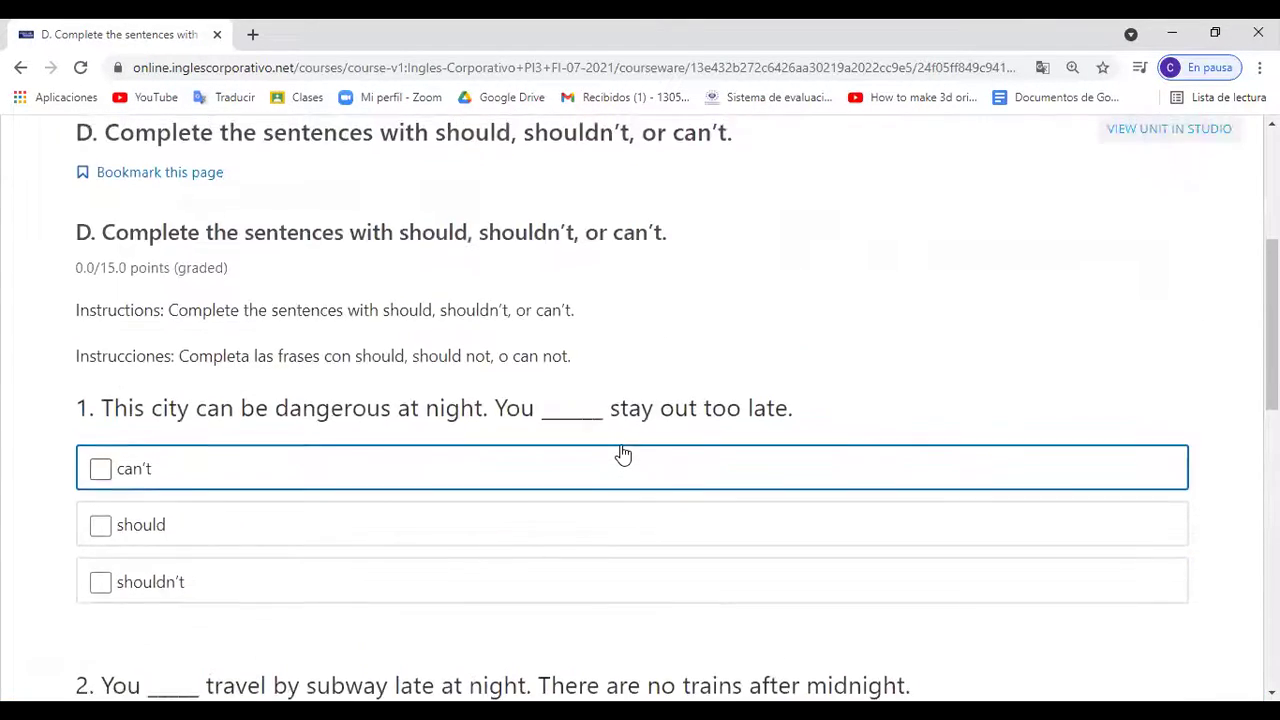
scroll(621, 446, "up", 1)
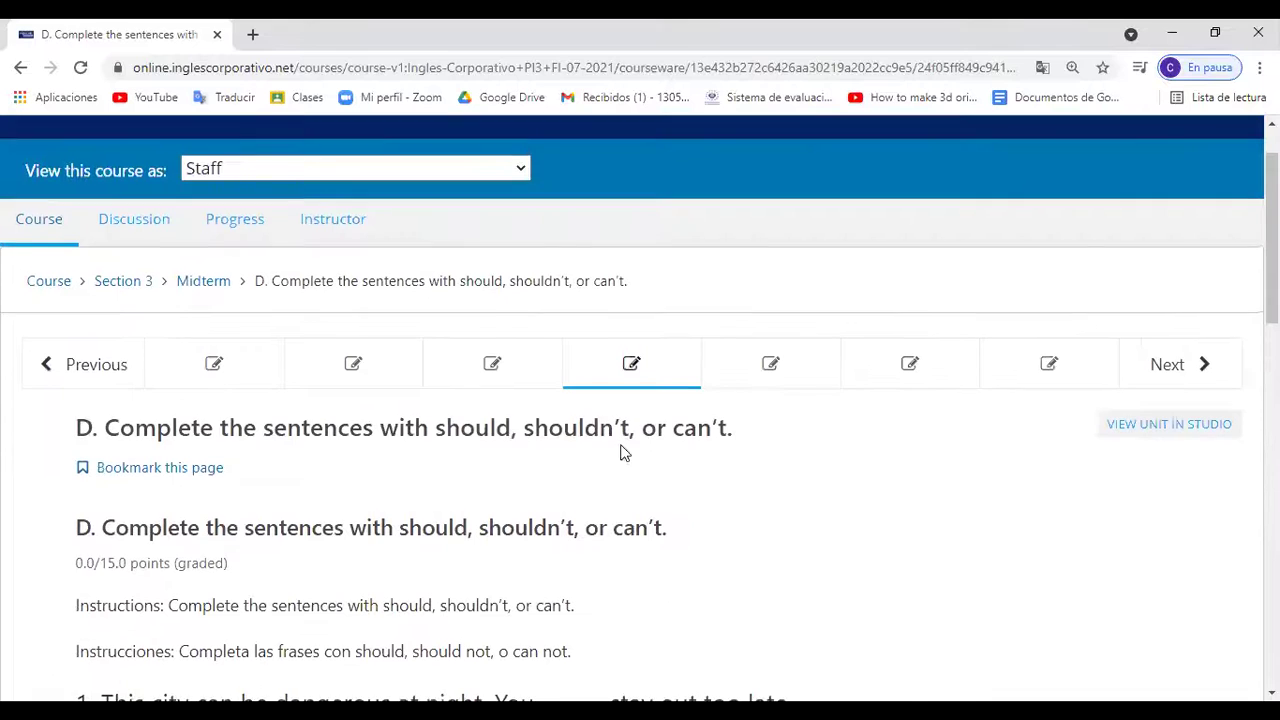
left_click(772, 386)
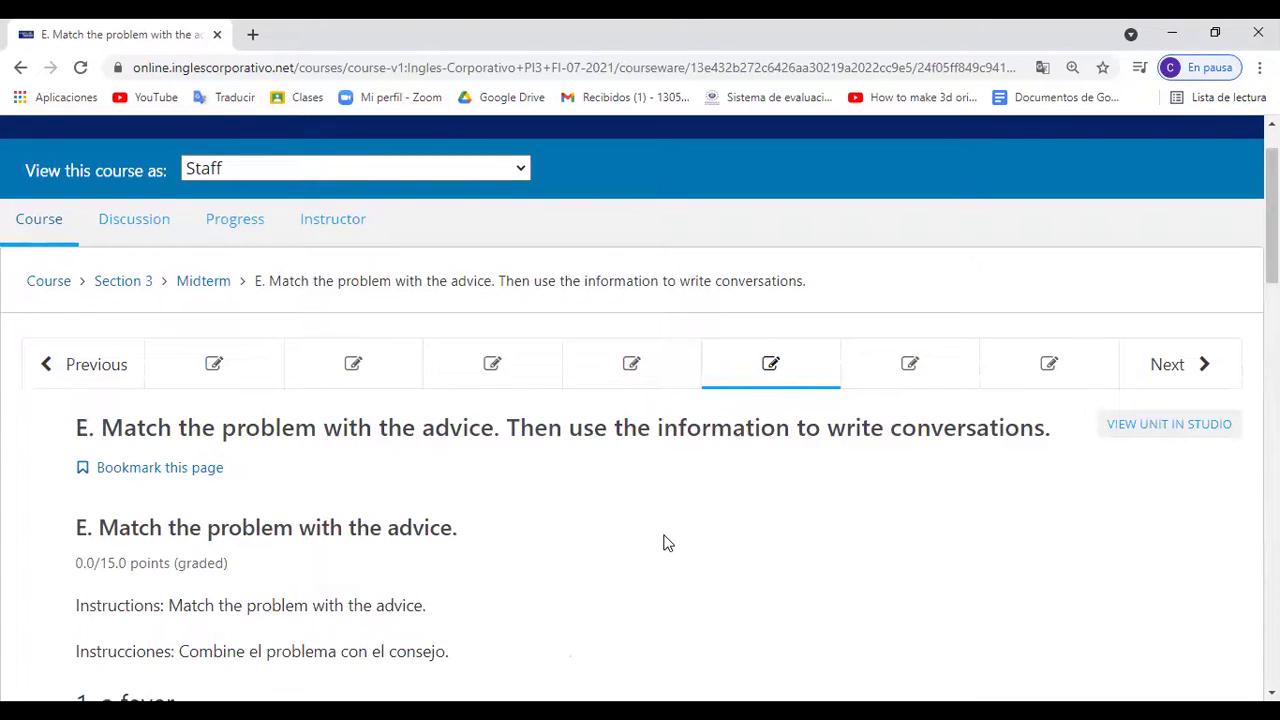
scroll(668, 543, "down", 3)
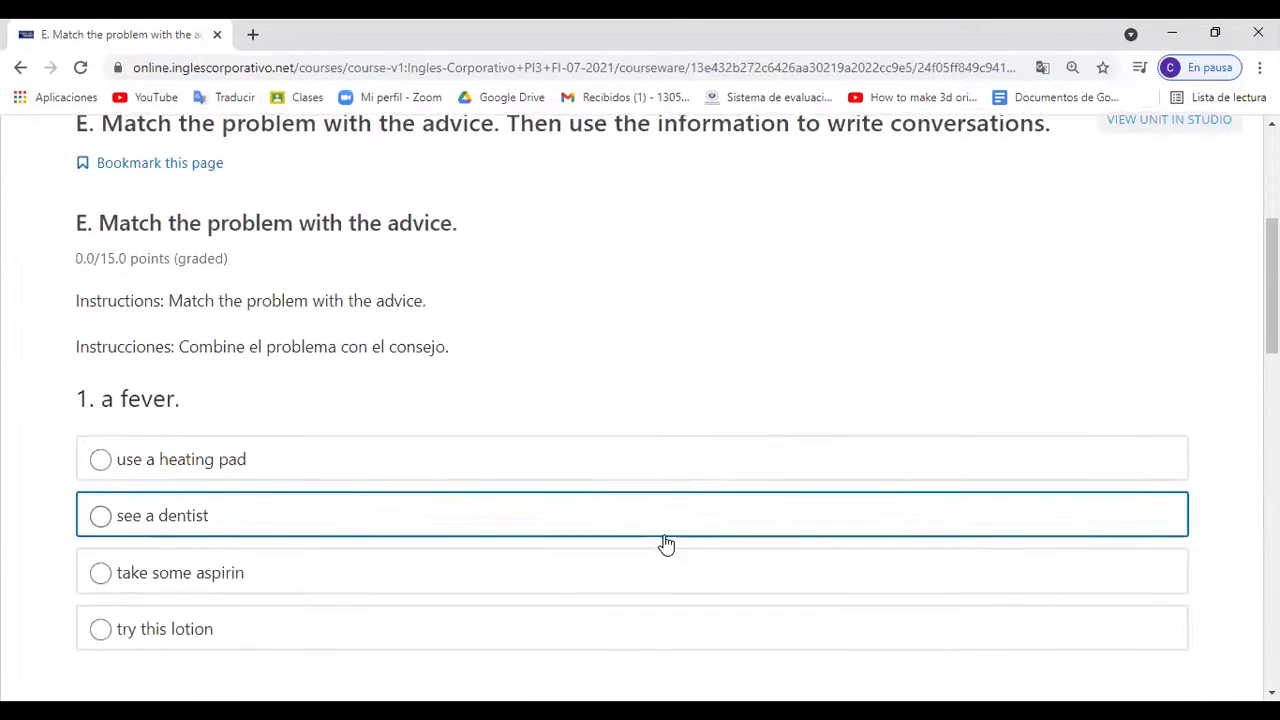
scroll(666, 544, "down", 2)
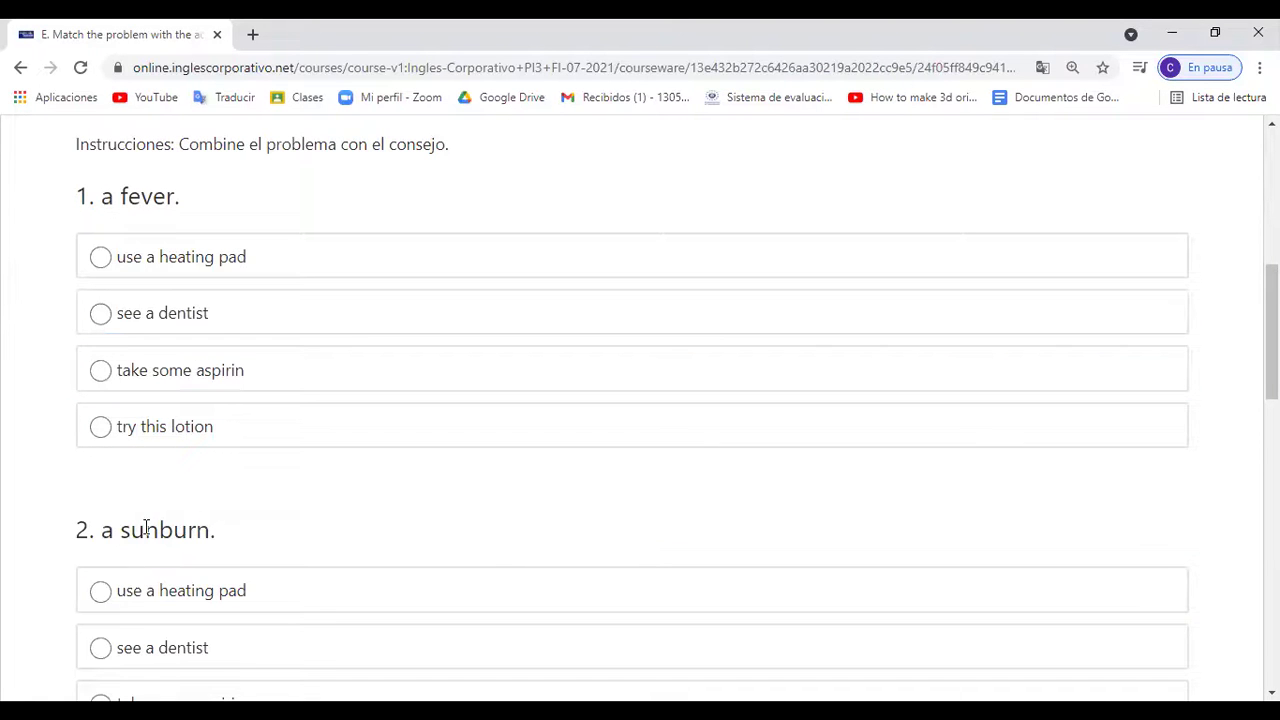
scroll(145, 530, "down", 4)
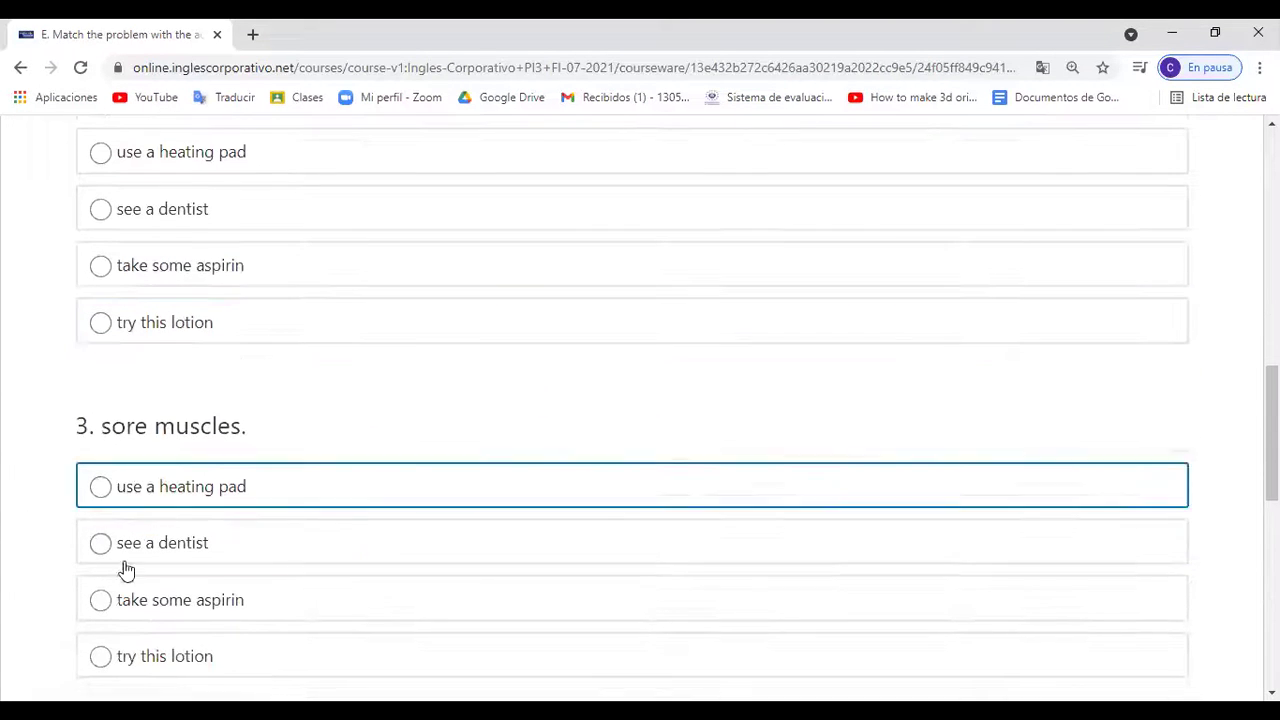
scroll(310, 575, "down", 3)
scroll(310, 576, "up", 1)
scroll(310, 576, "down", 4)
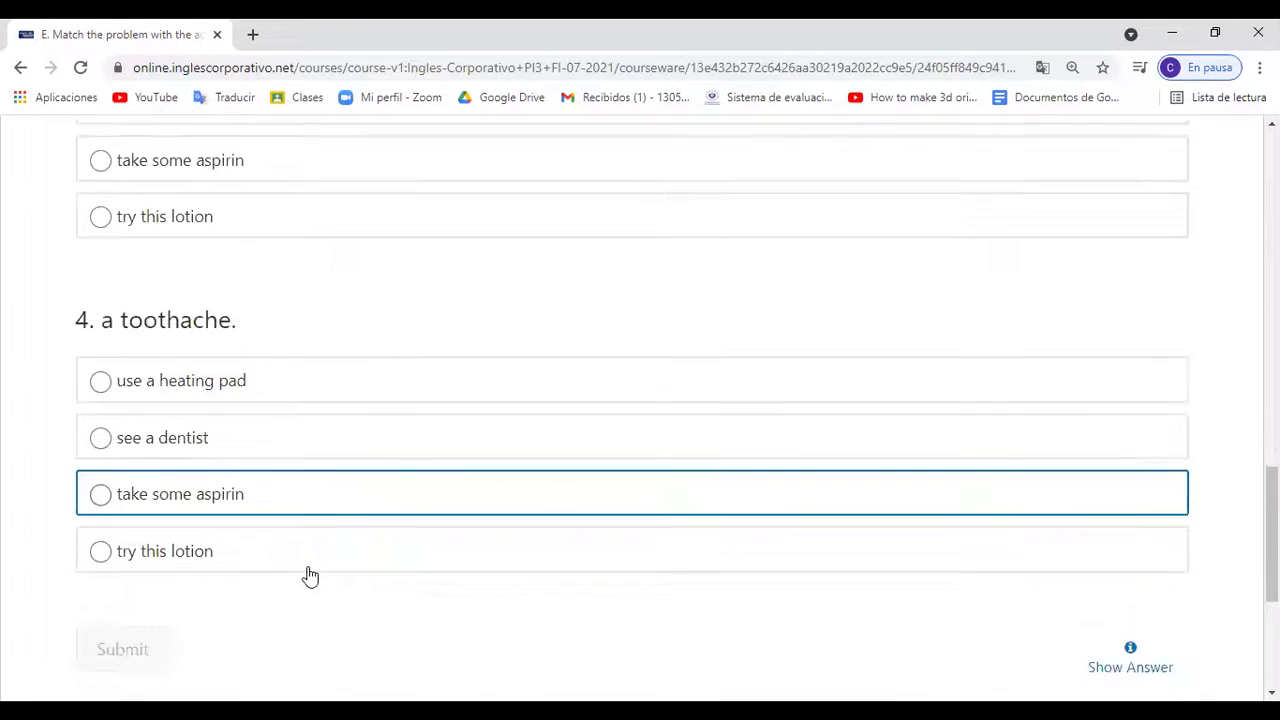
Open Midterm part F, "Complete the conversations with bottle, jar, pack, or tube," and examine its instructions and conversation items without answering
scroll(310, 575, "up", 9)
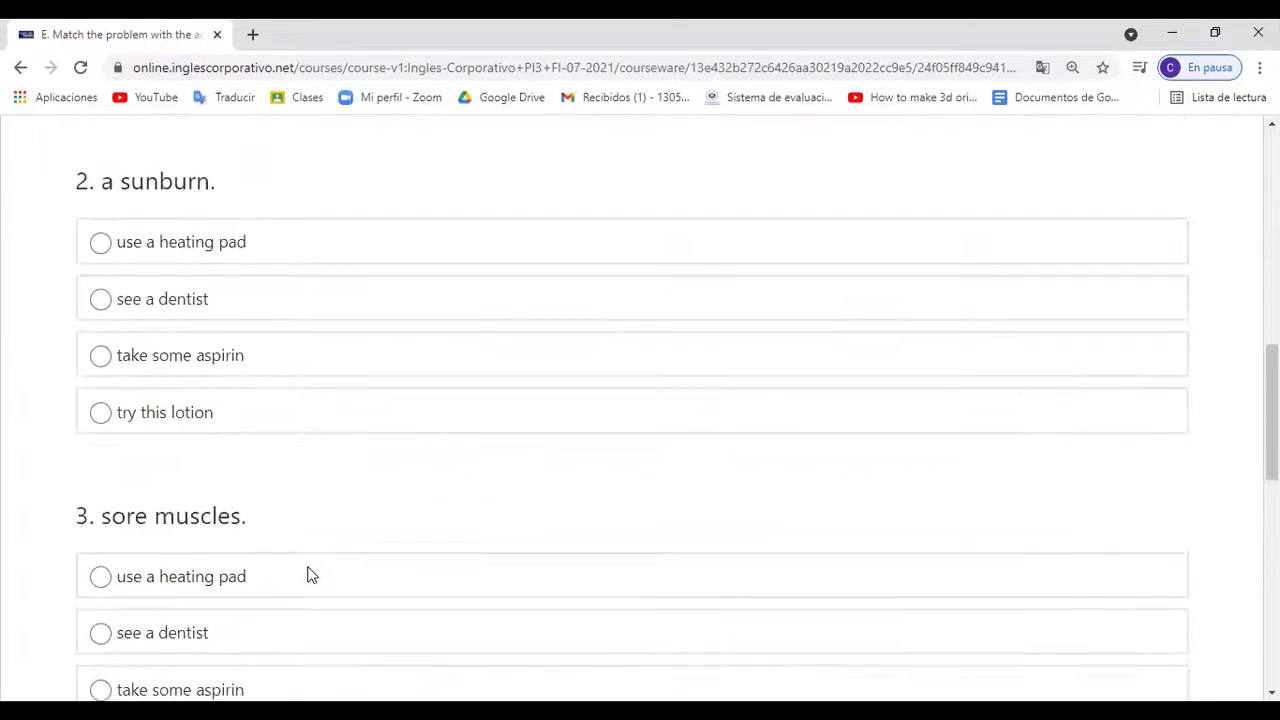
scroll(310, 575, "up", 3)
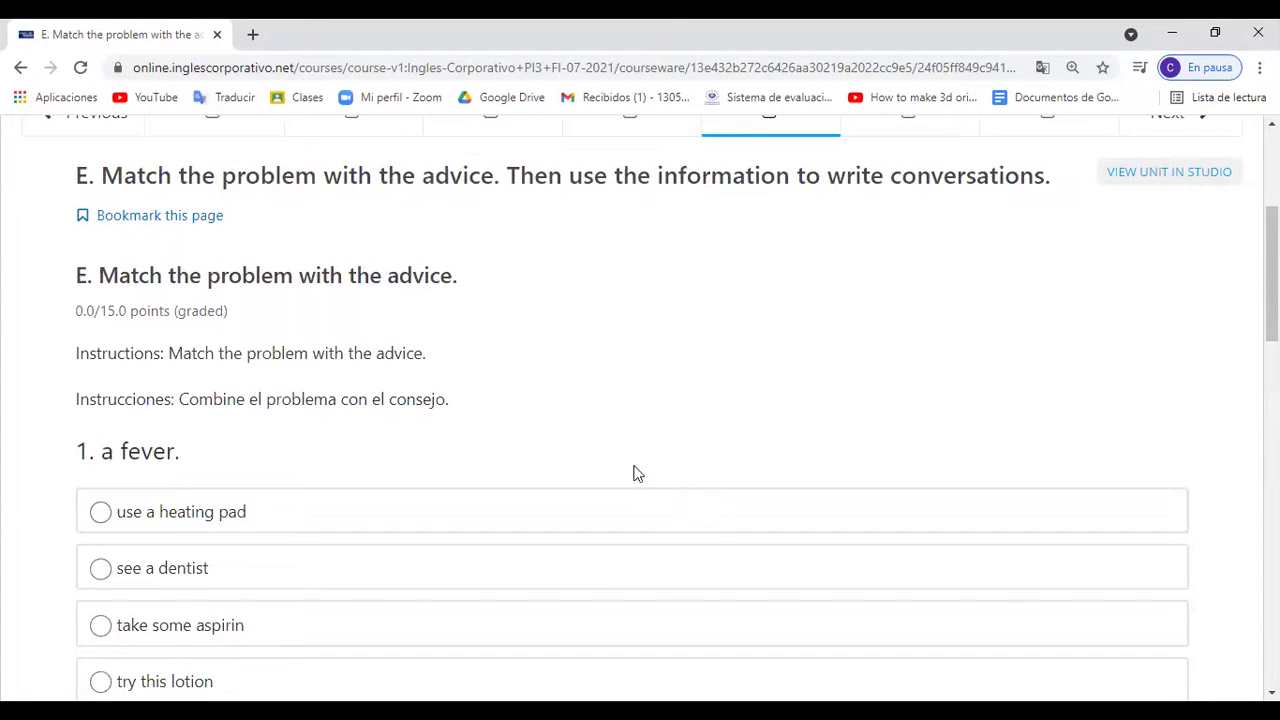
scroll(677, 486, "down", 1)
scroll(677, 486, "up", 2)
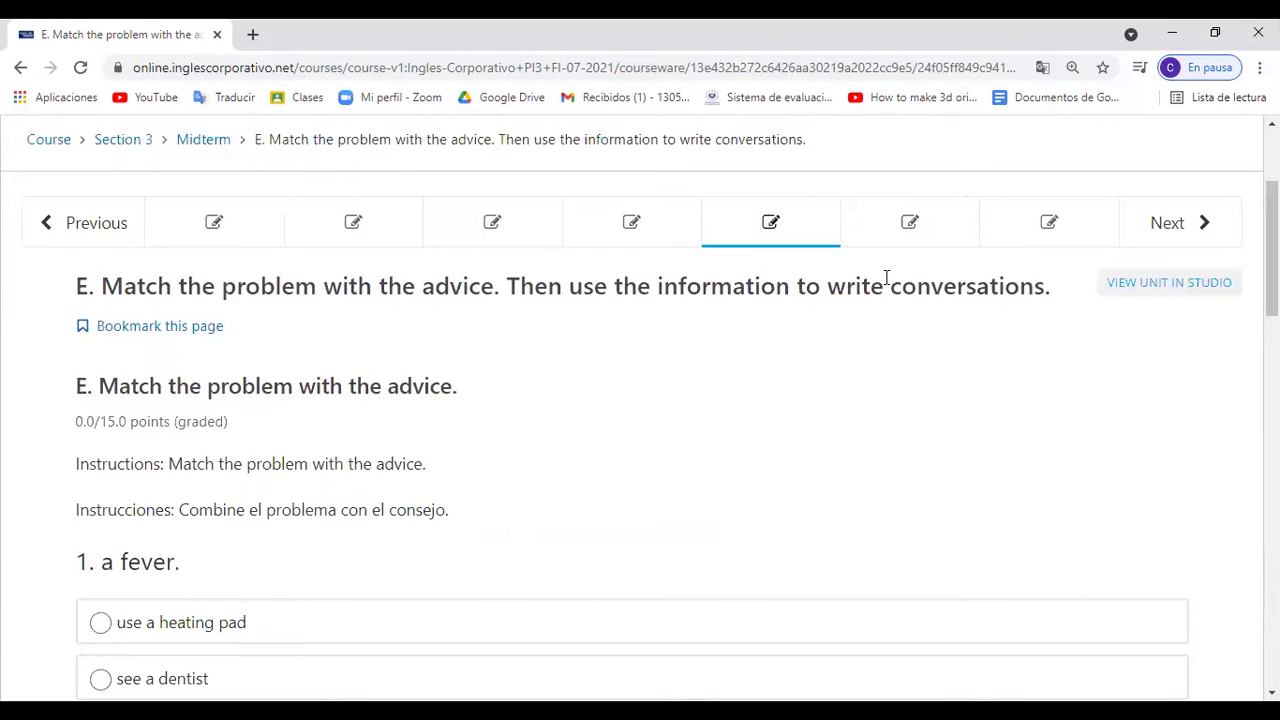
left_click(941, 227)
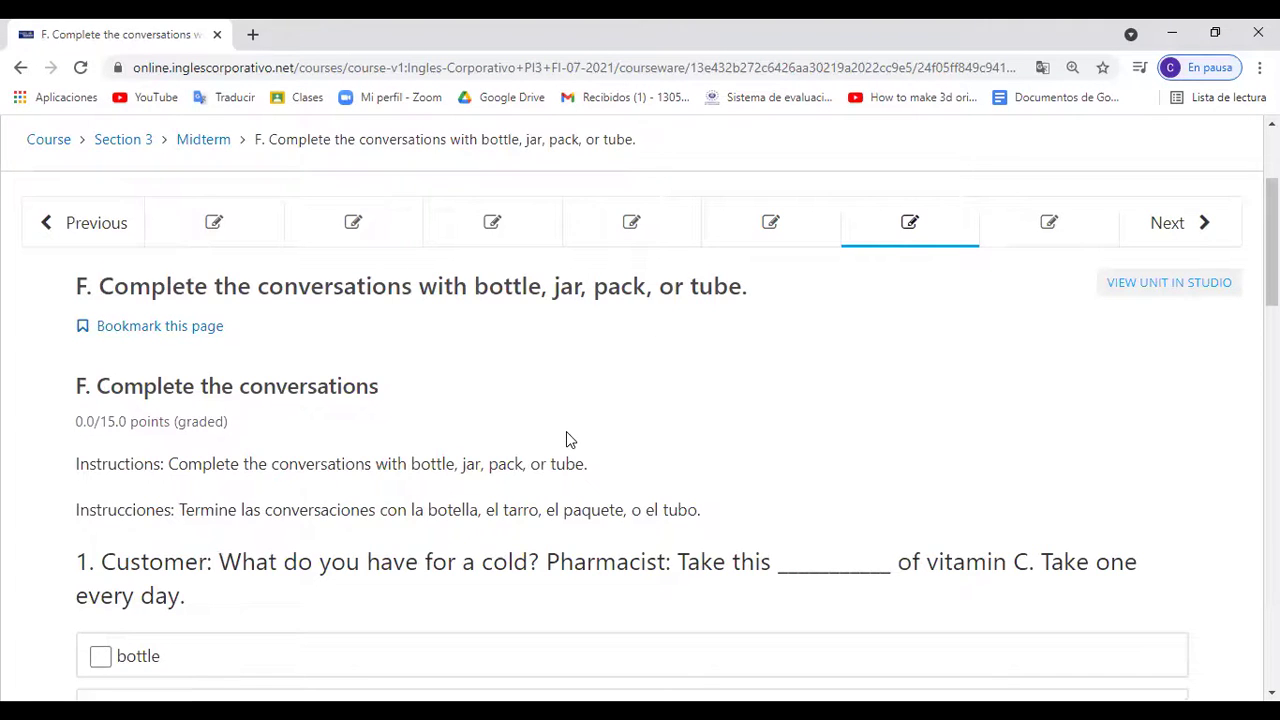
scroll(566, 440, "down", 3)
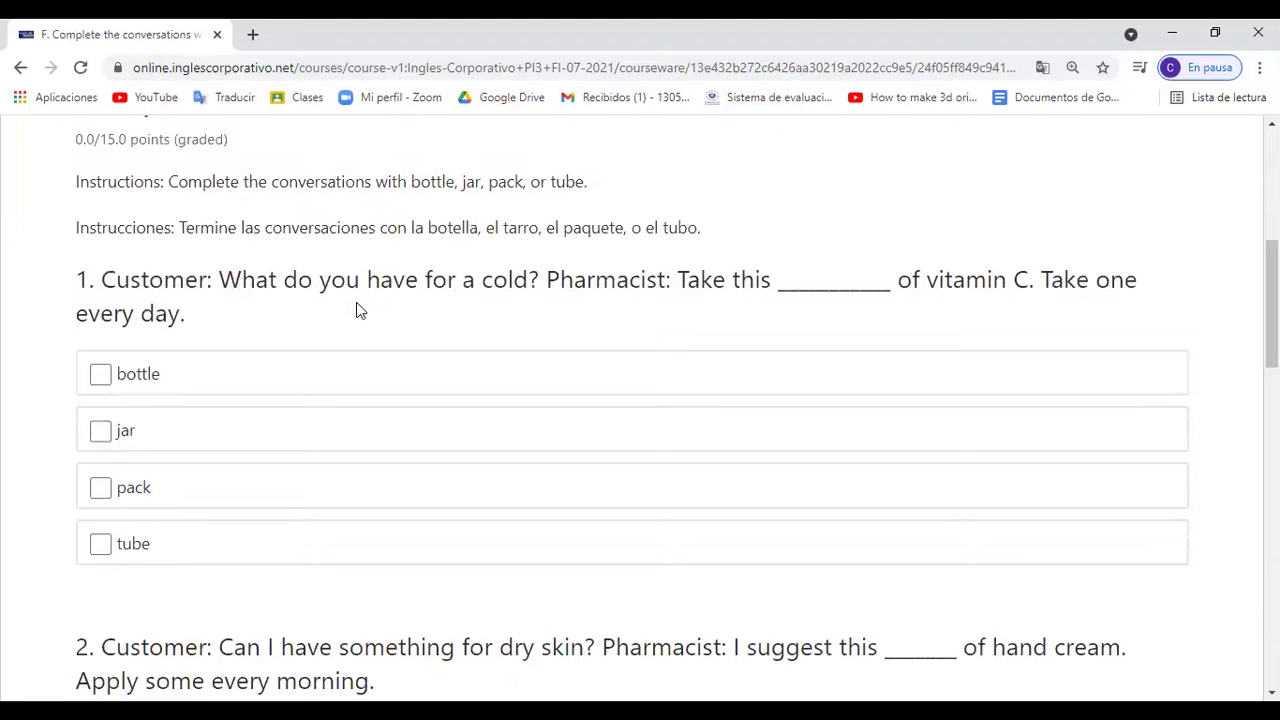
scroll(356, 302, "down", 1)
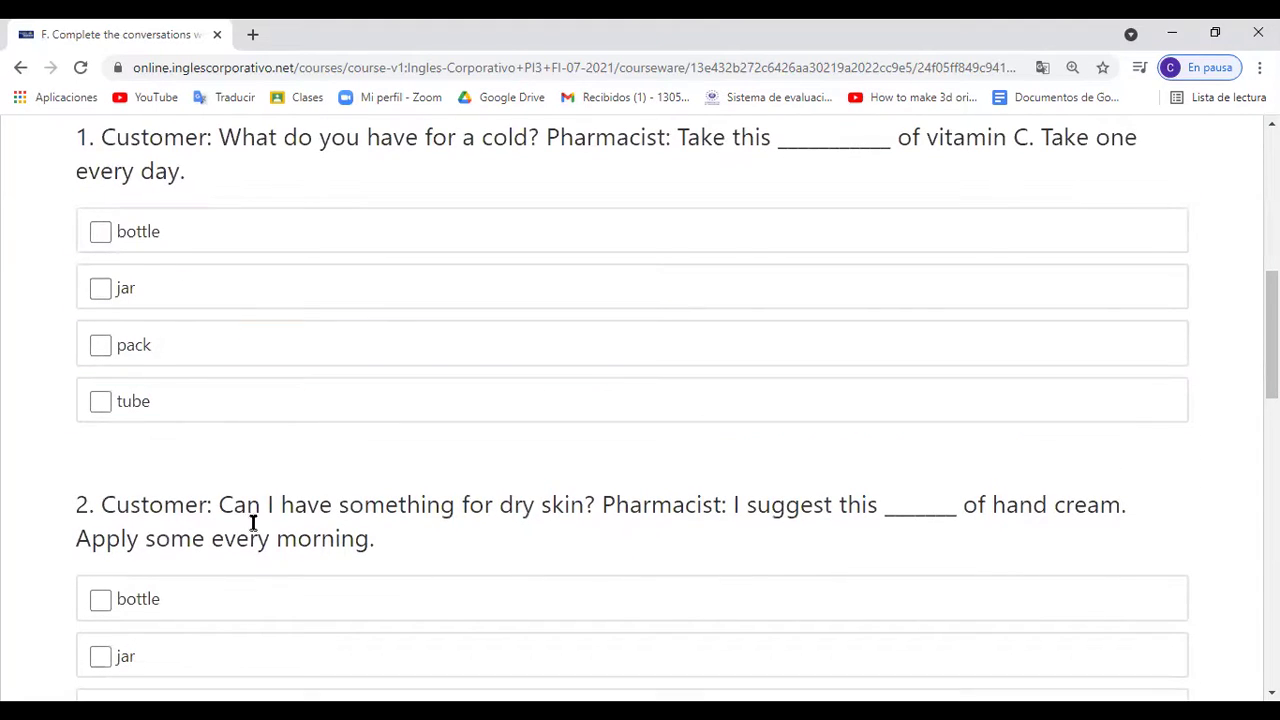
scroll(220, 540, "down", 3)
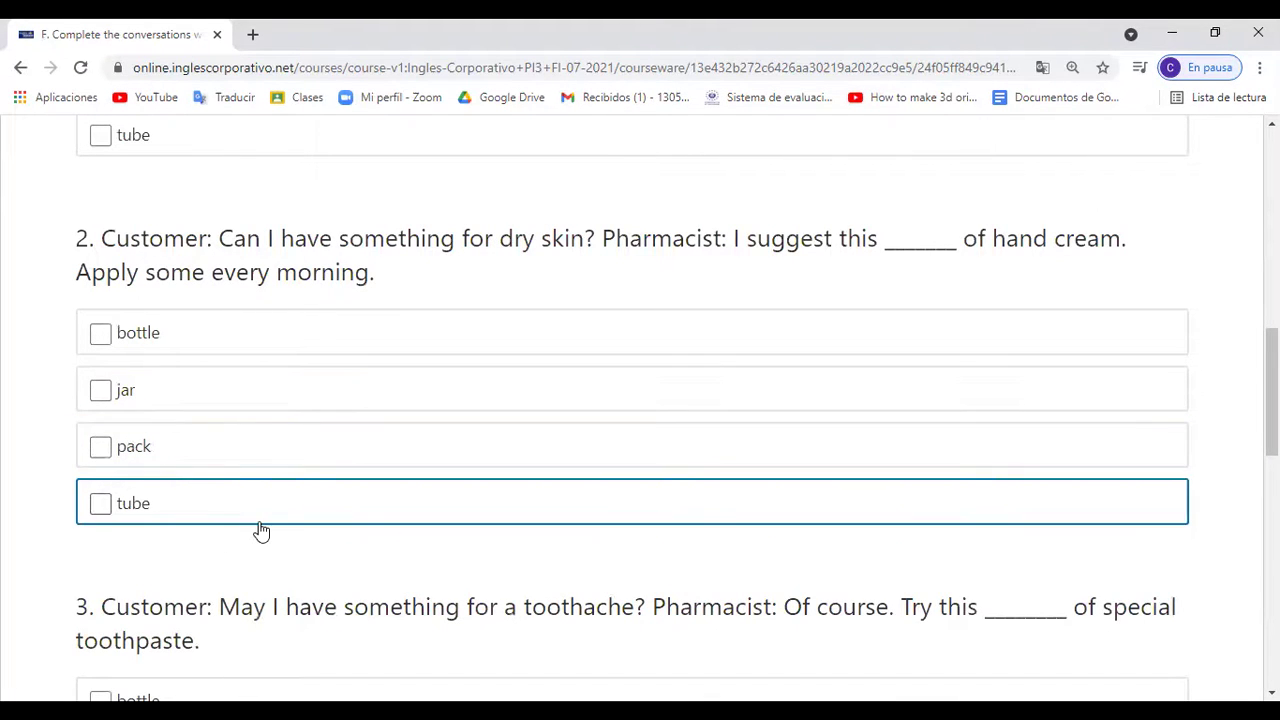
scroll(260, 530, "down", 4)
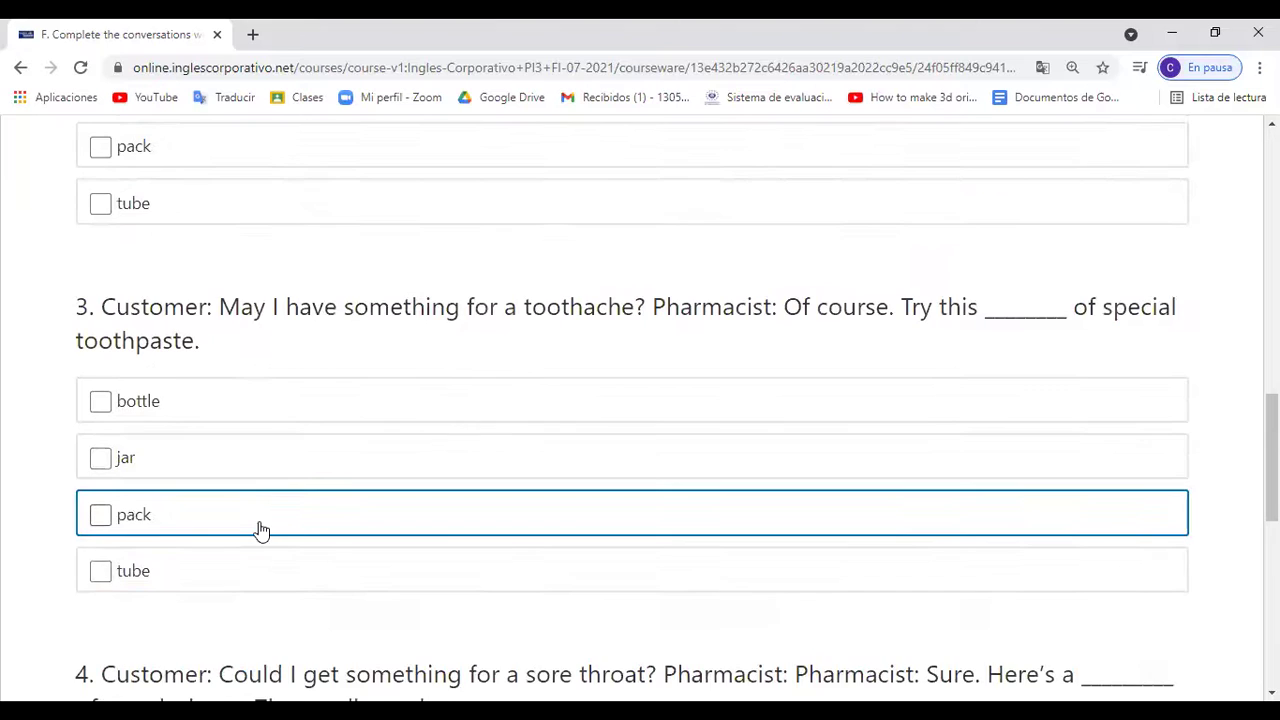
Open Midterm part G, "Read the article," and examine its instructions, article and the definition choices through item 6, respect
scroll(260, 530, "up", 10)
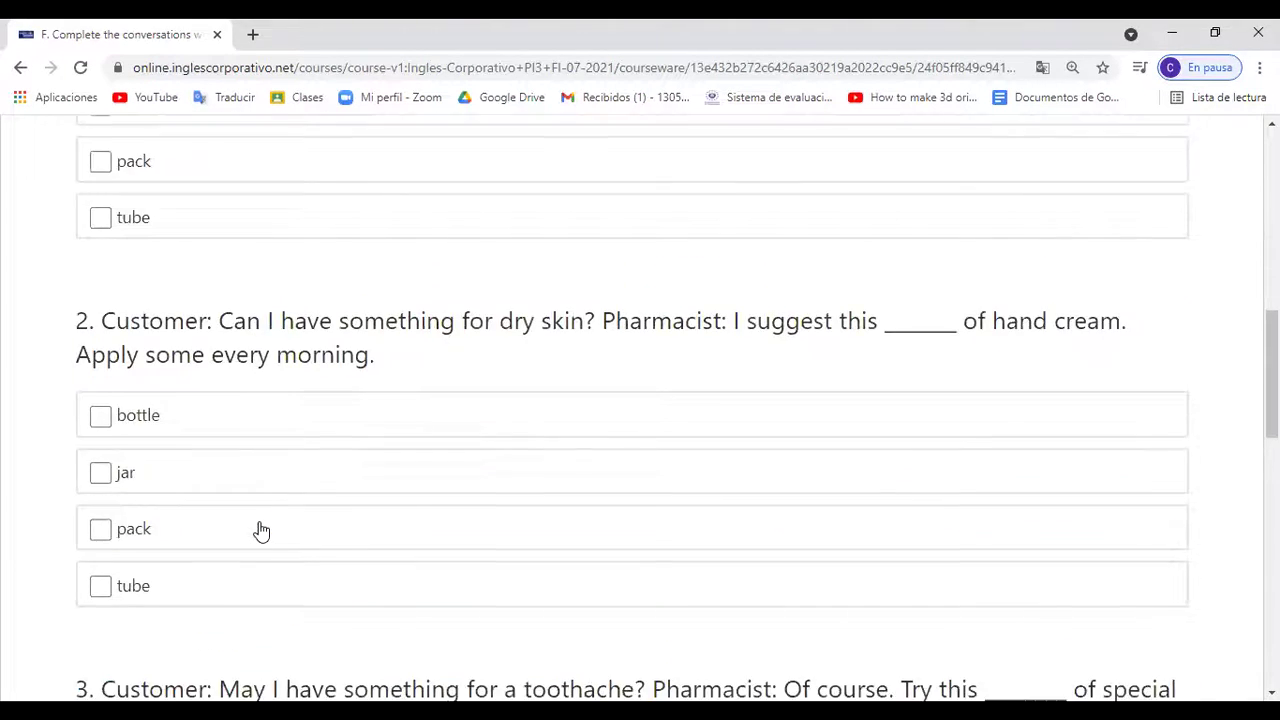
scroll(258, 530, "up", 4)
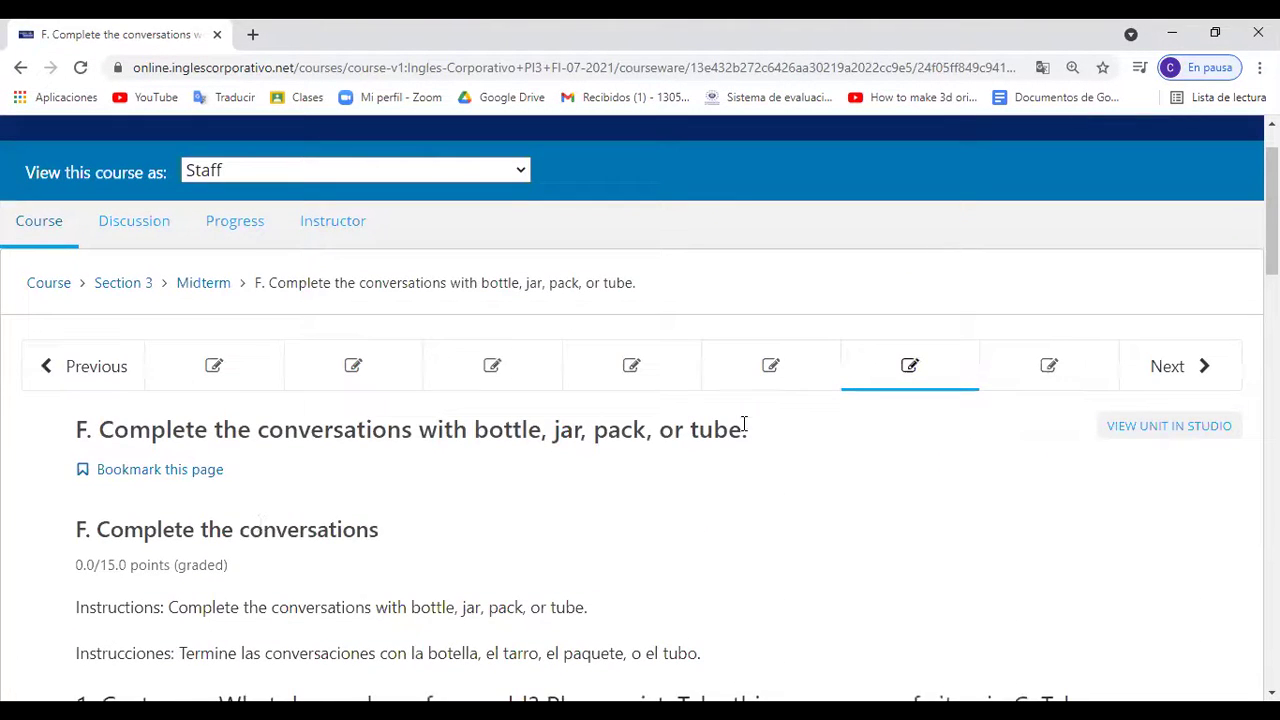
left_click(1060, 376)
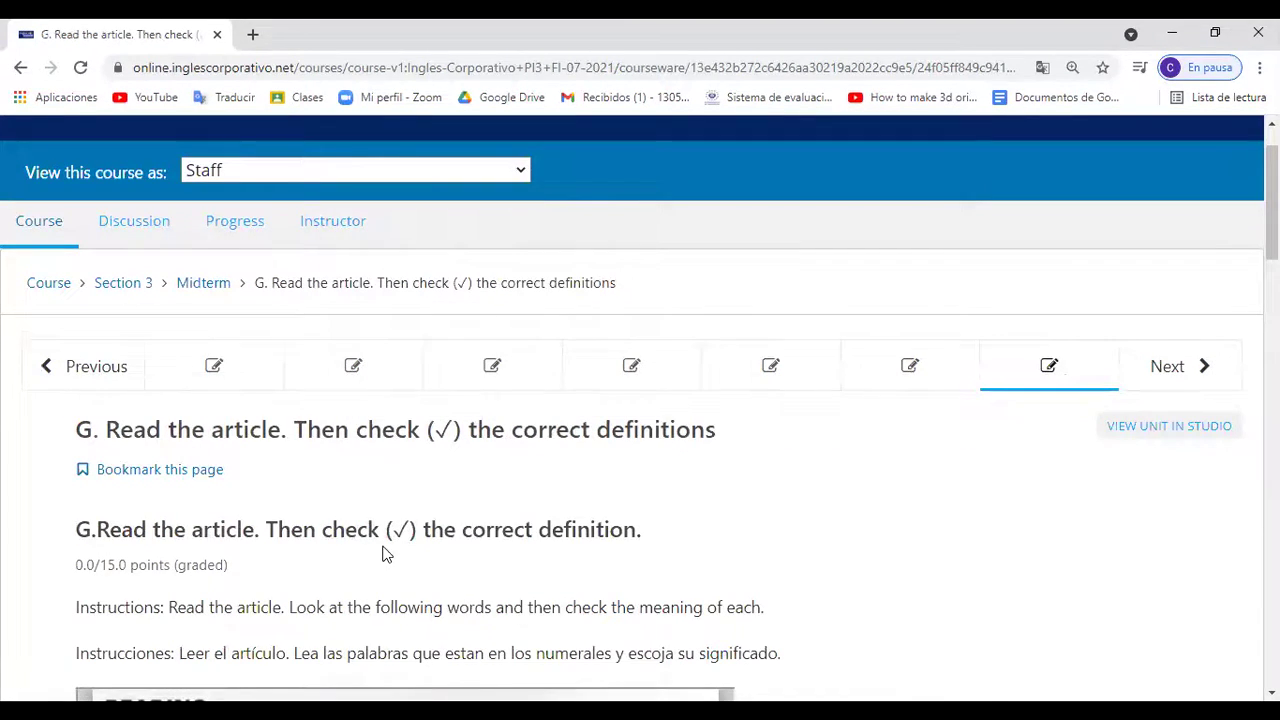
scroll(386, 553, "down", 4)
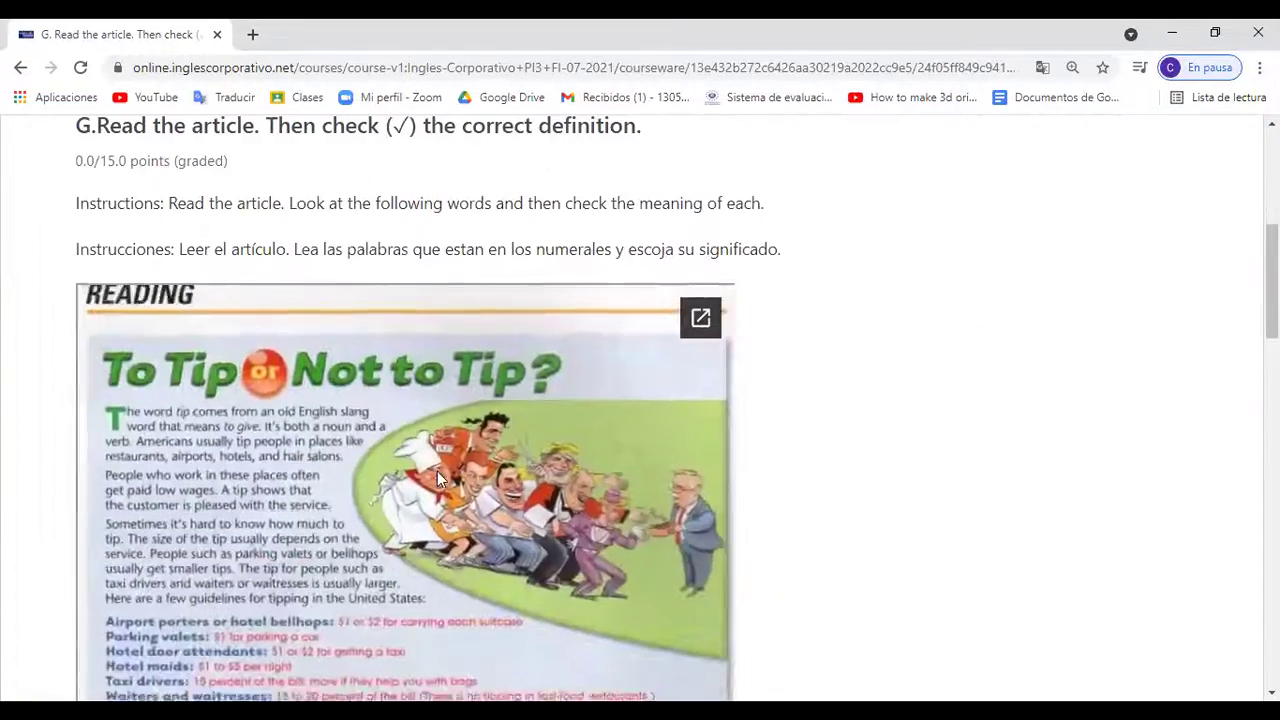
scroll(405, 490, "up", 1)
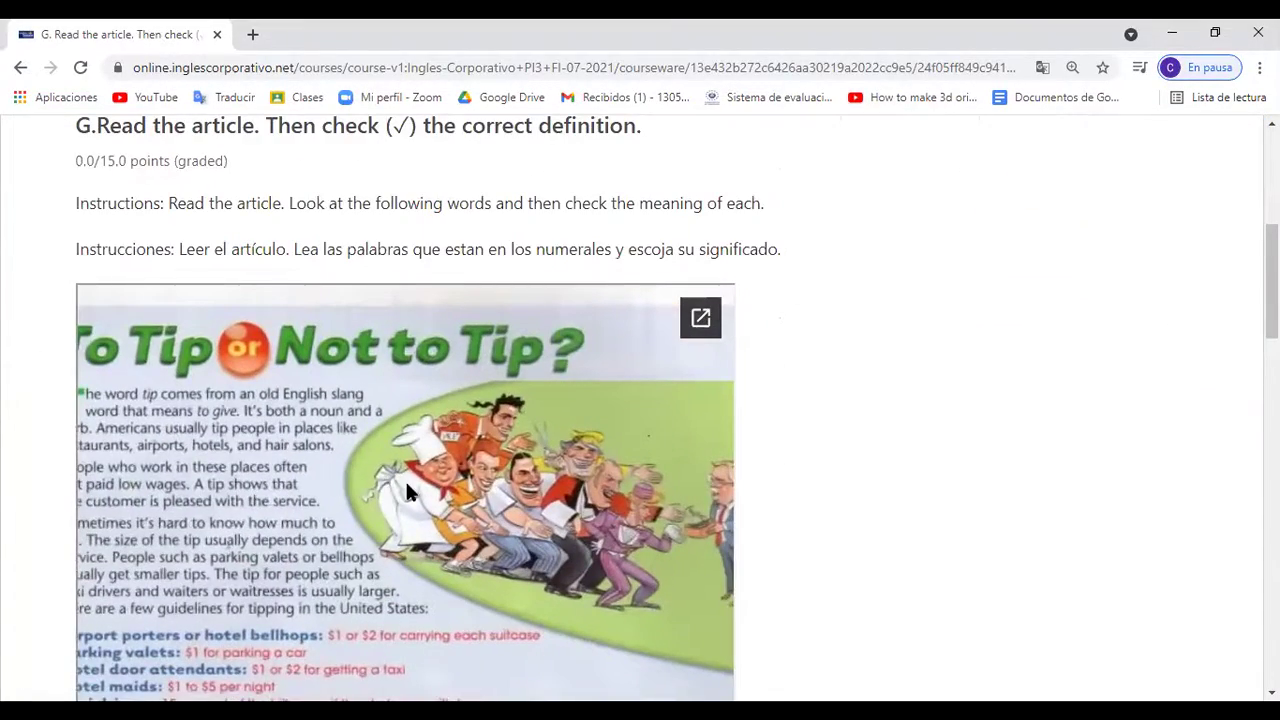
scroll(406, 488, "down", 4)
scroll(405, 490, "down", 3)
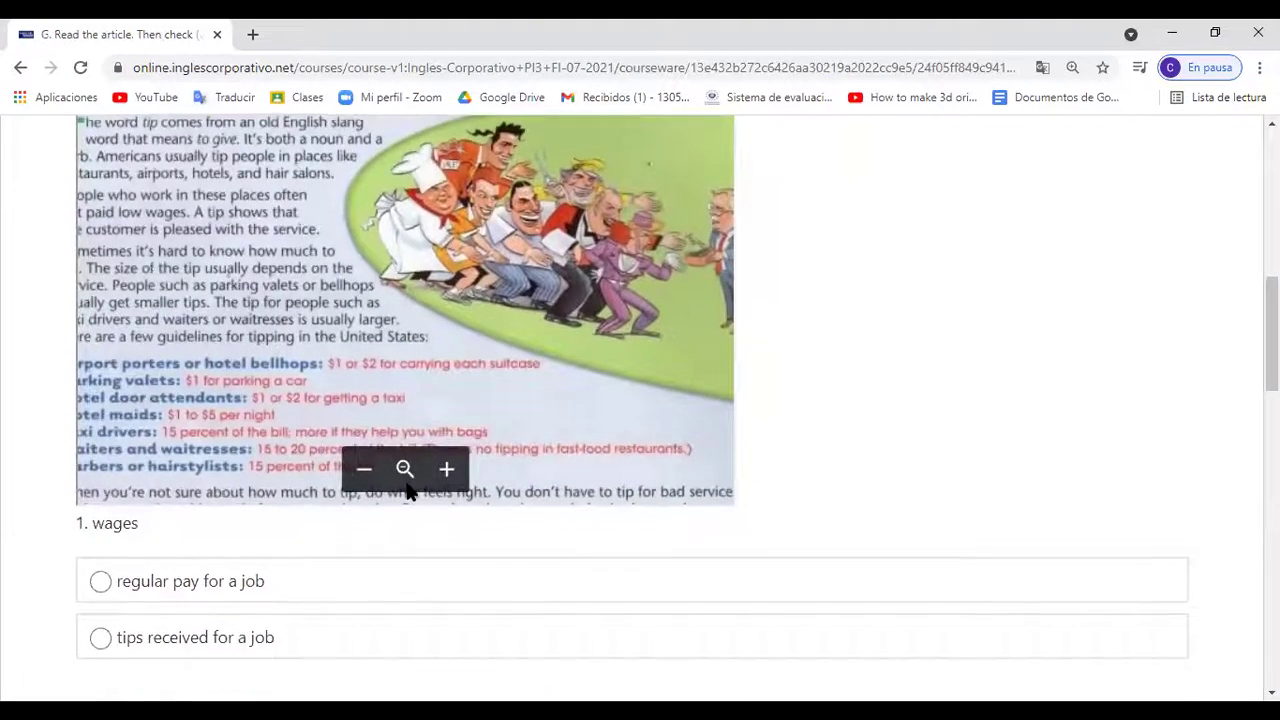
scroll(405, 490, "down", 2)
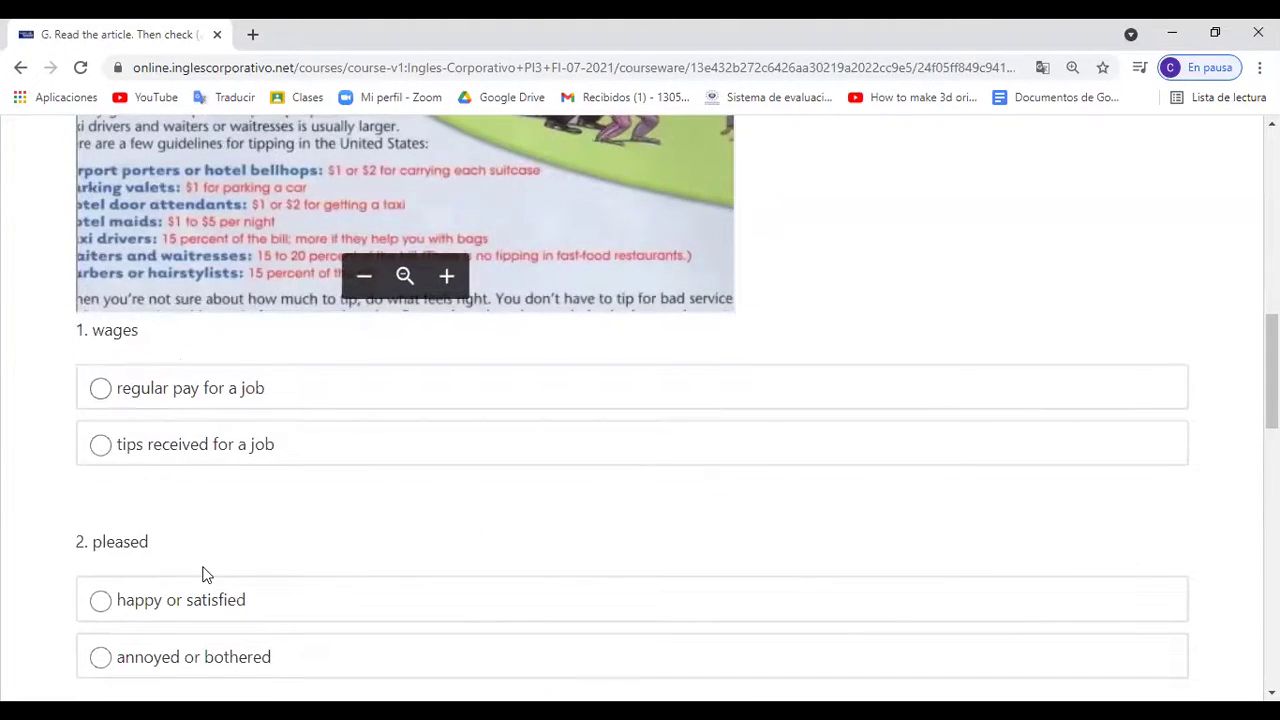
scroll(203, 572, "down", 5)
scroll(203, 575, "down", 5)
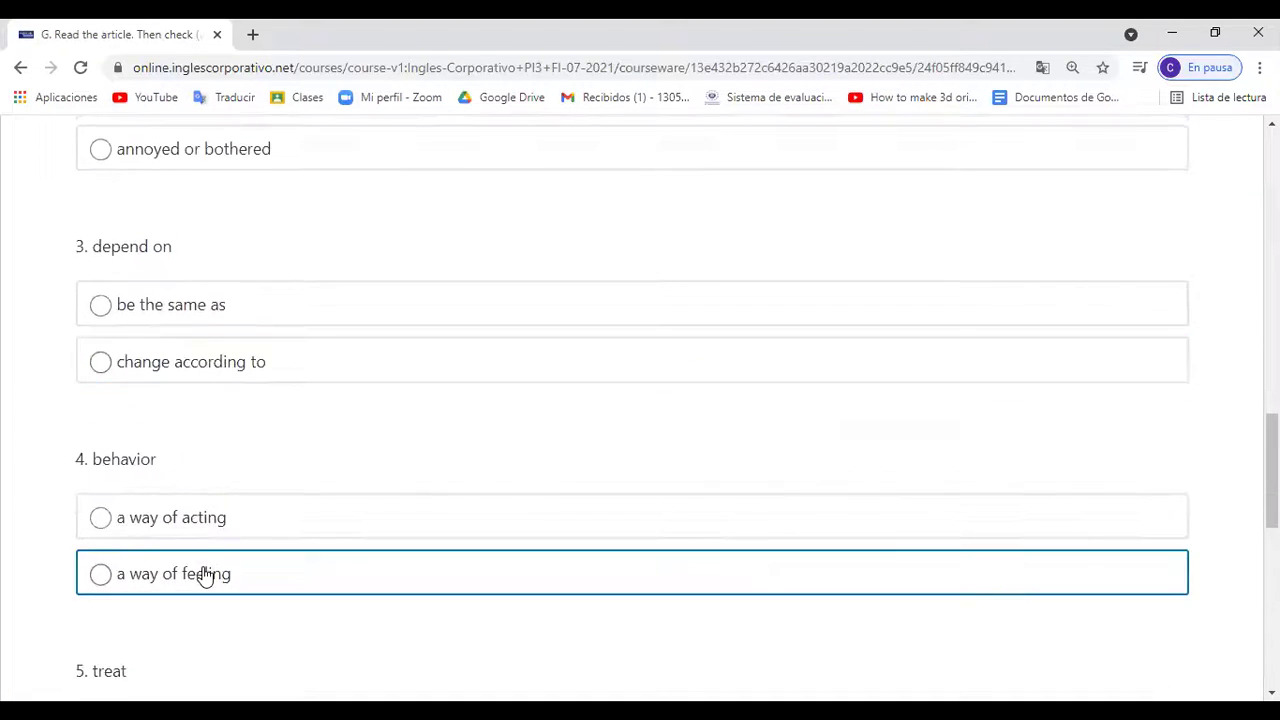
scroll(203, 575, "down", 3)
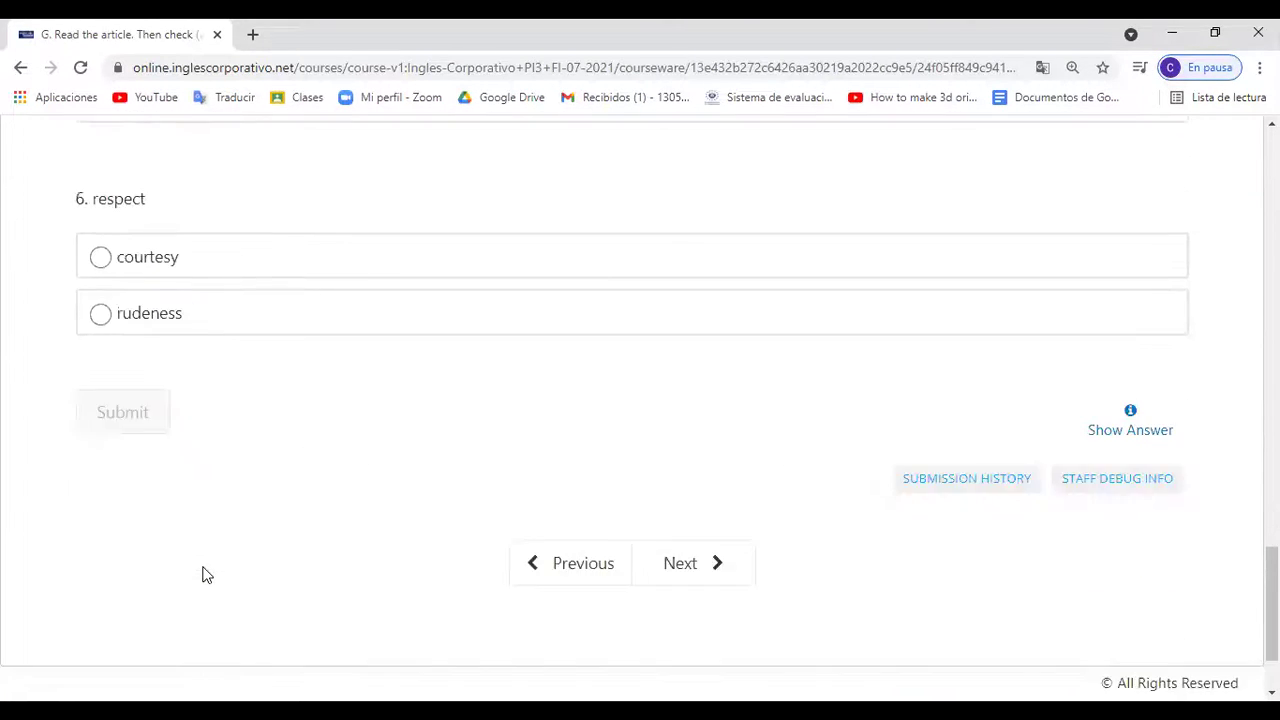
Review the part G word choices from respect back up and examine the "To Tip or Not to Tip?" article
scroll(203, 575, "up", 2)
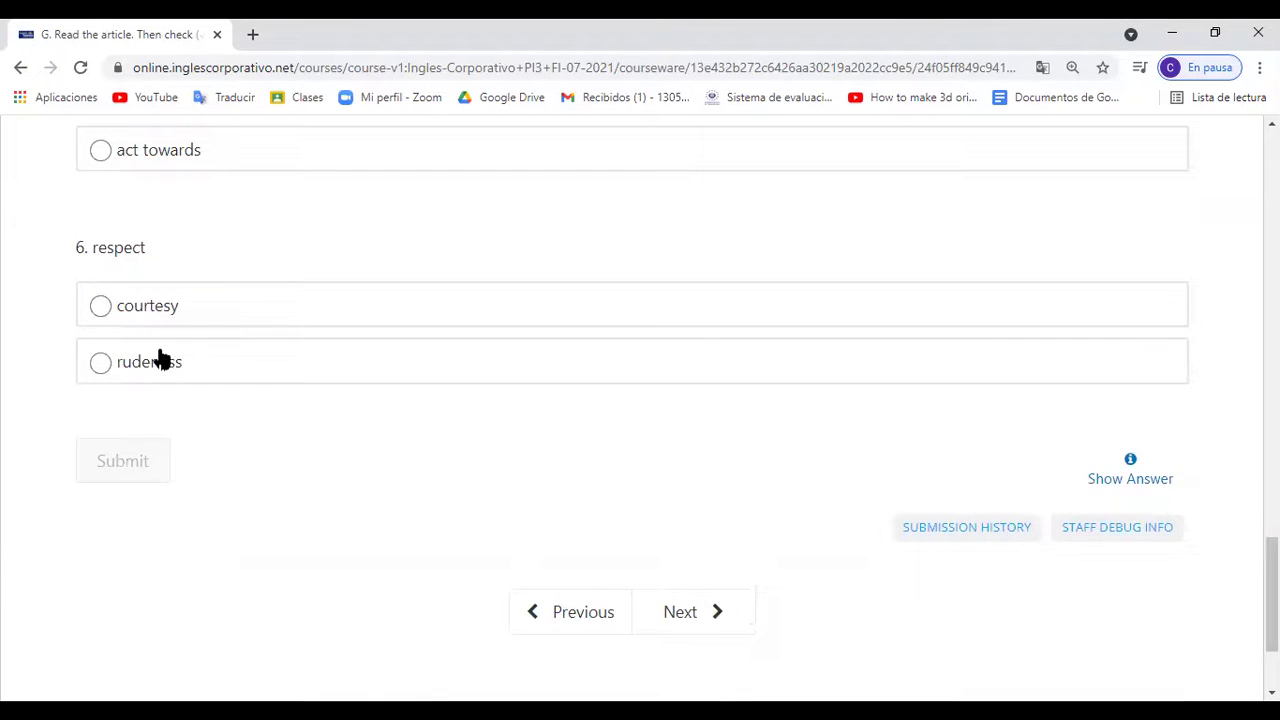
scroll(191, 388, "down", 1)
scroll(195, 399, "up", 12)
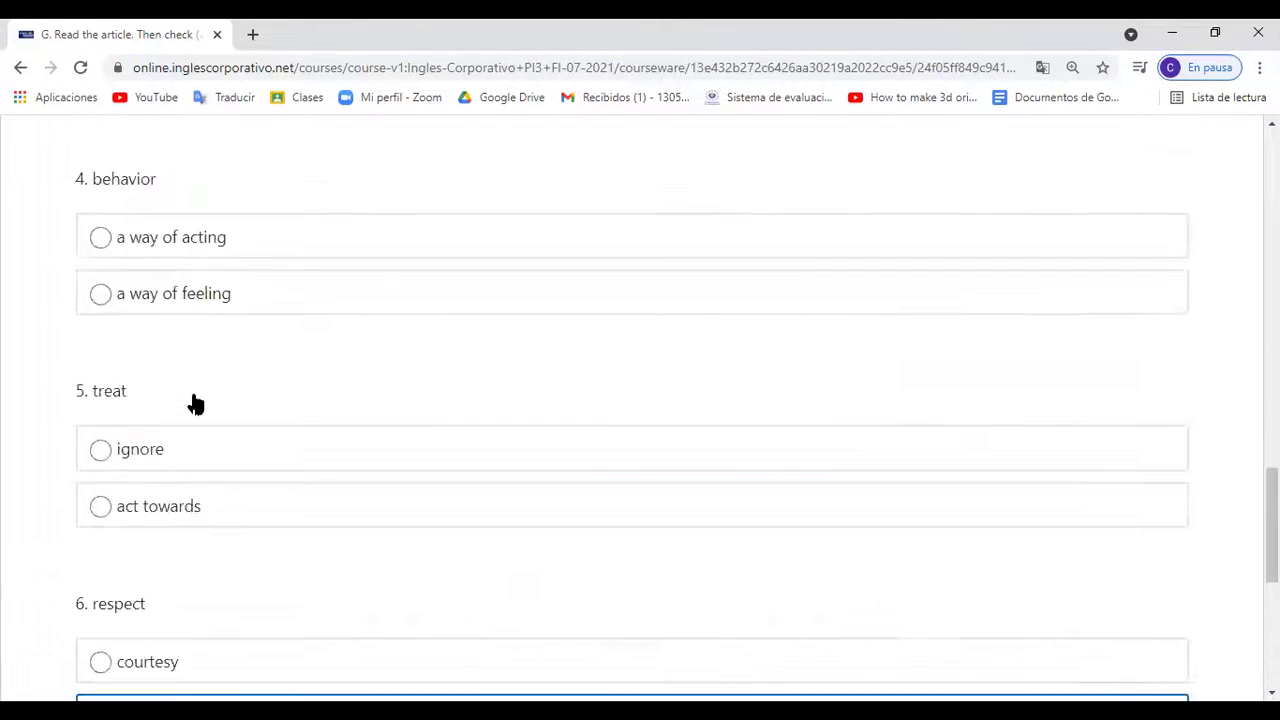
scroll(191, 400, "up", 5)
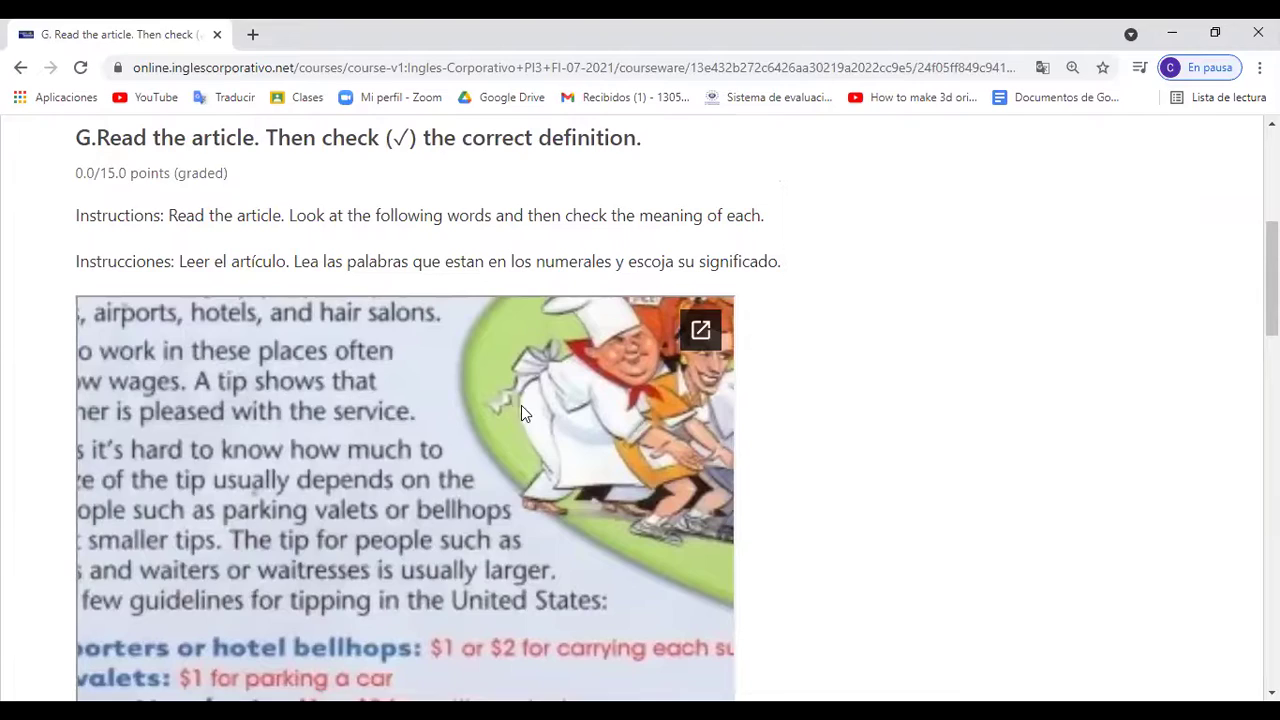
scroll(478, 490, "up", 1)
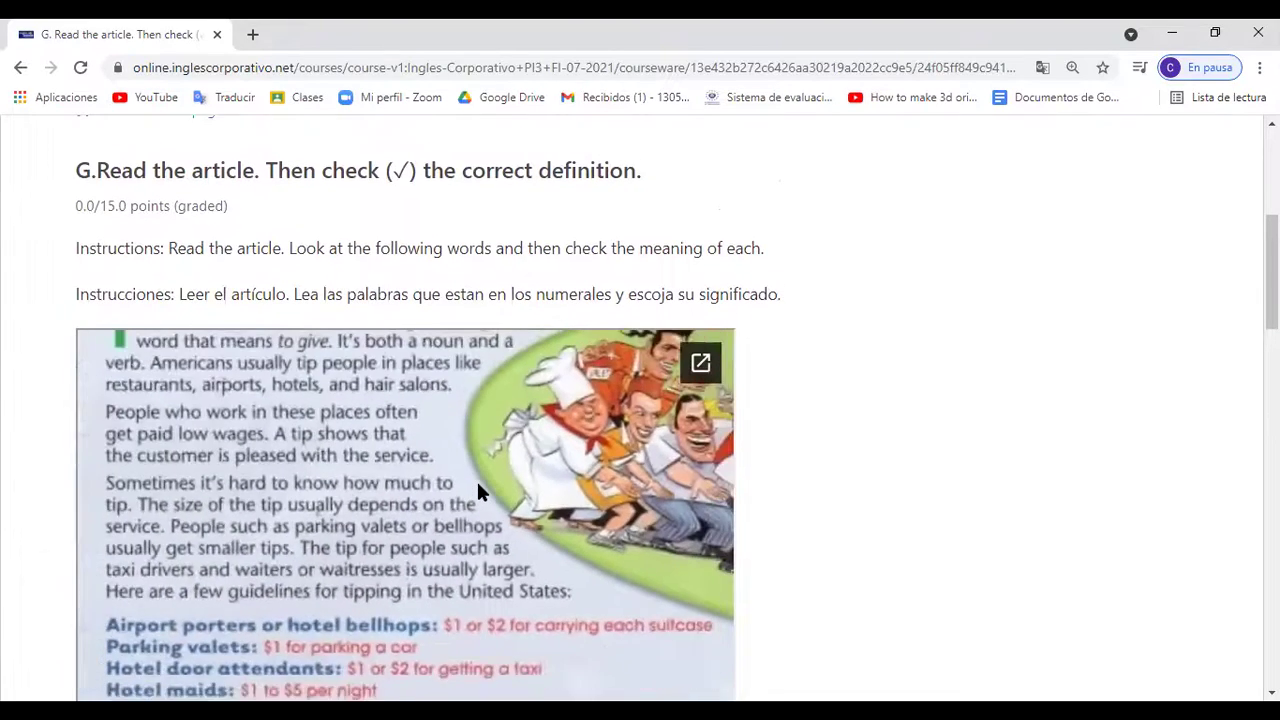
scroll(476, 479, "down", 2)
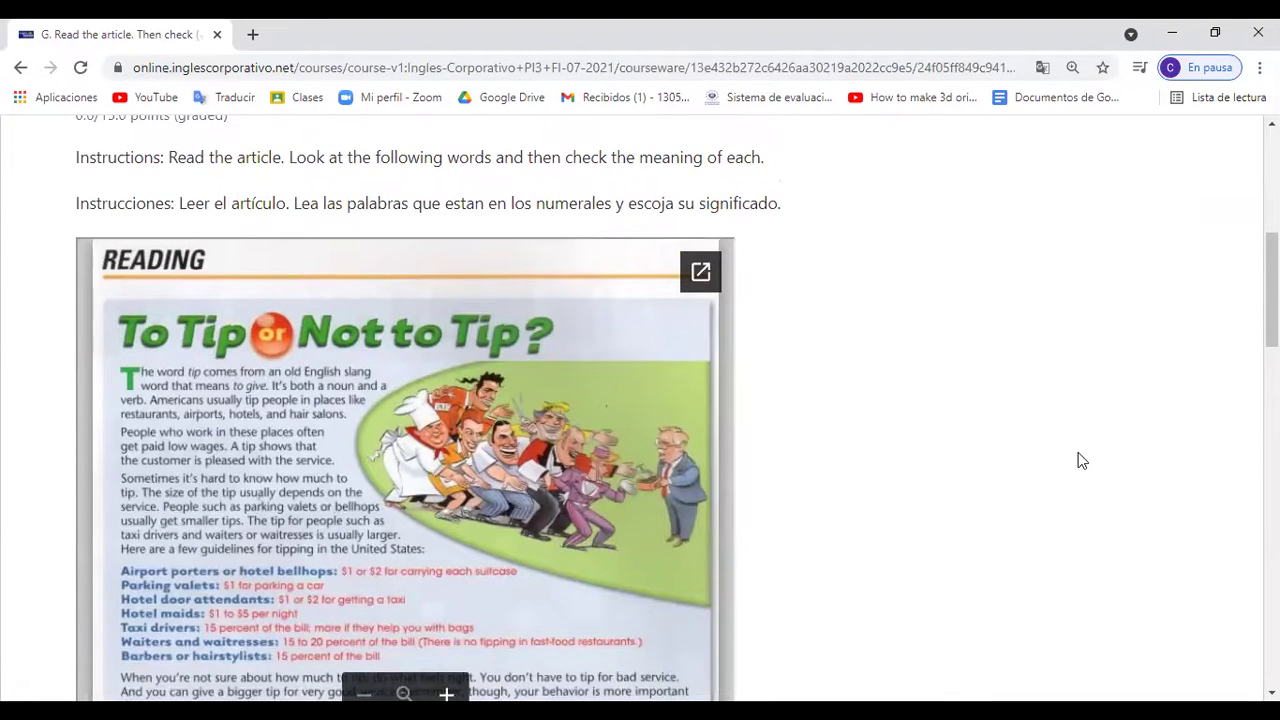
scroll(1081, 460, "down", 1)
Go on to Section 4, "The biggest and the best!", and view its 4.0 Lesson Objective page
scroll(1081, 460, "up", 5)
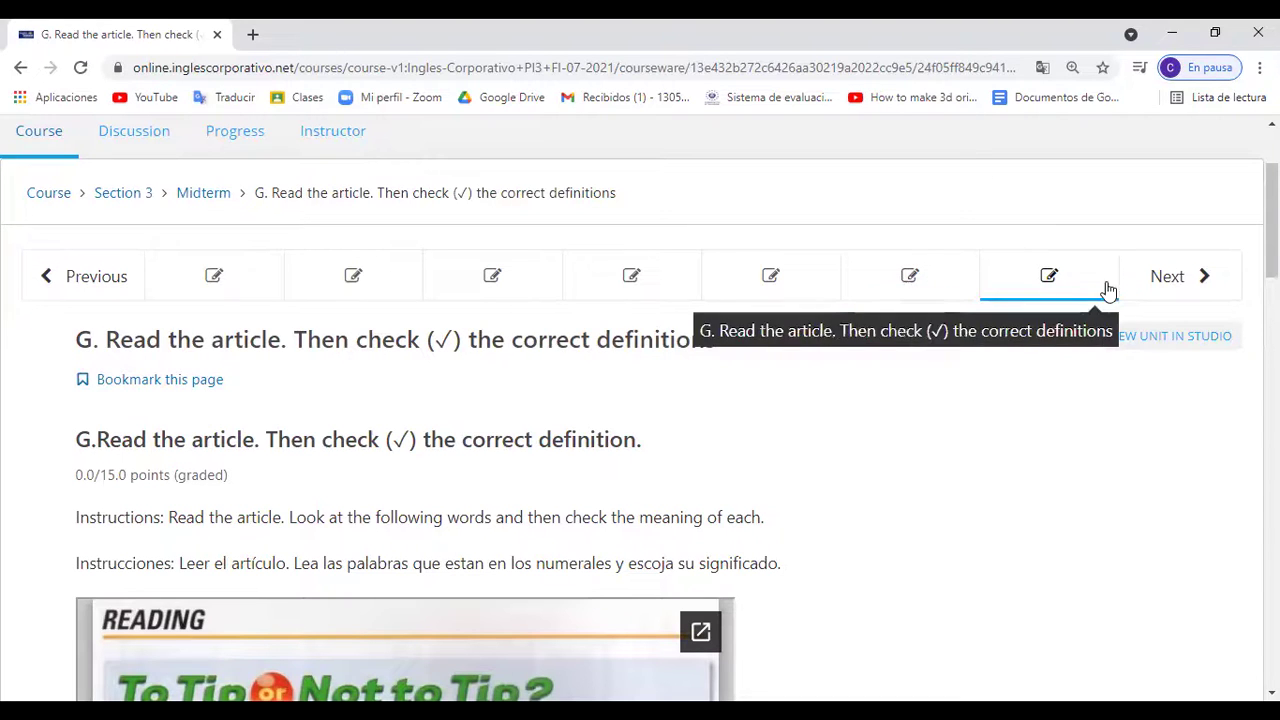
left_click(1168, 290)
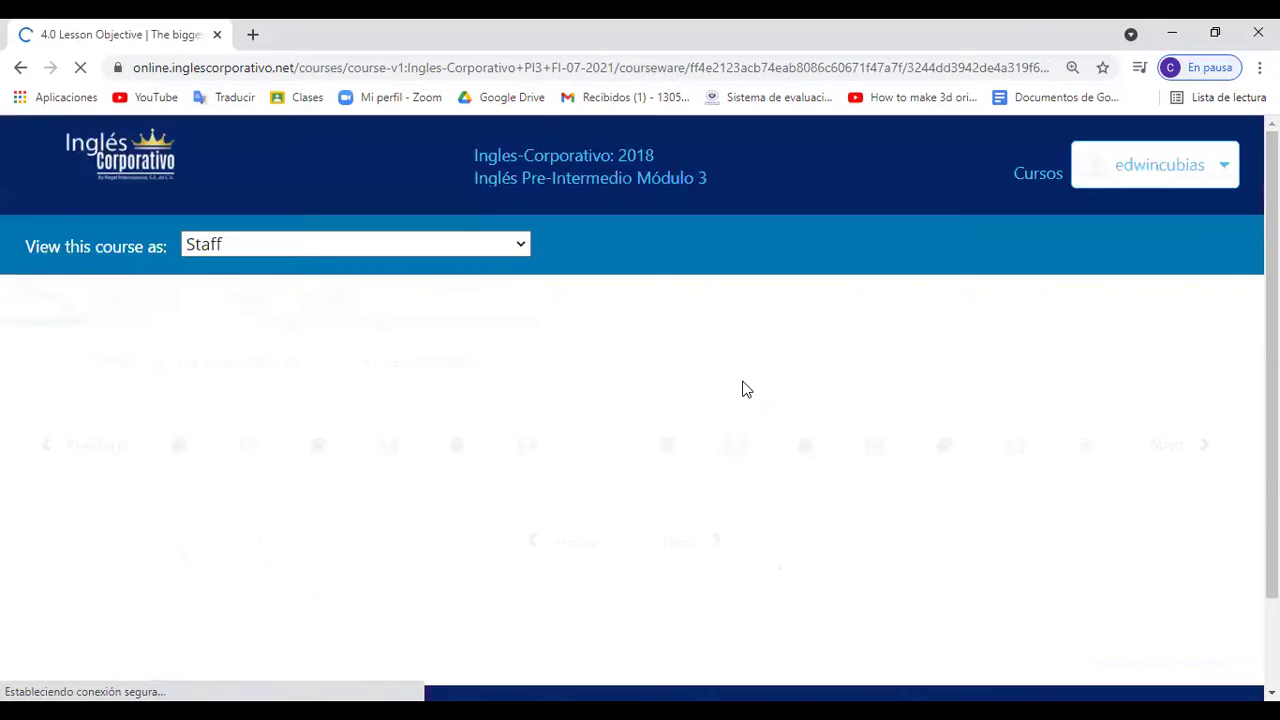
scroll(742, 389, "down", 2)
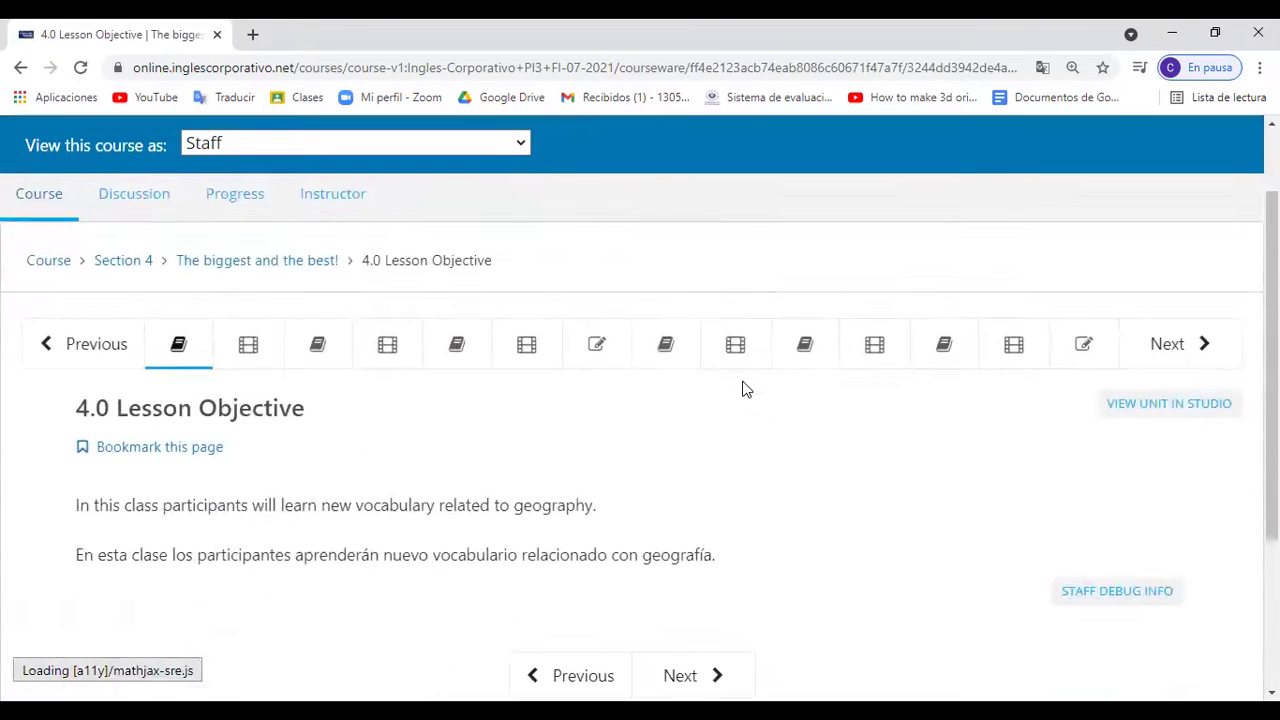